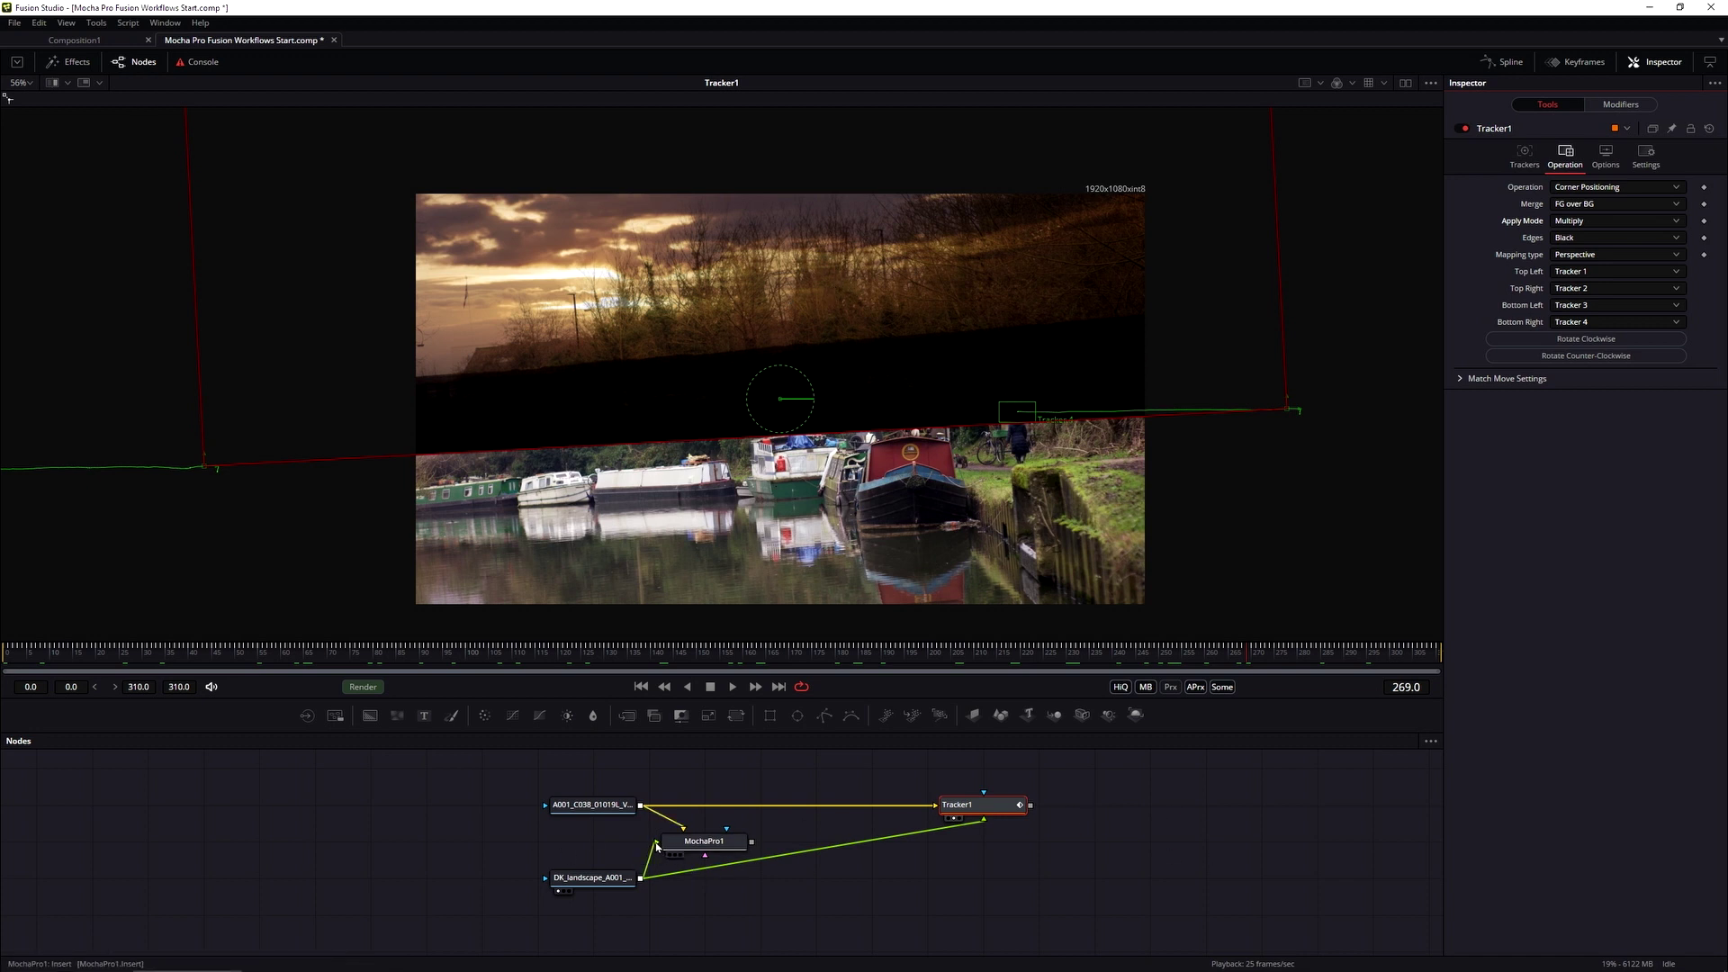
Step: Disconnect the landscape clip from MochaPro1, then place MochaPro1 above the canal footage node and bring Tracker1 closer on the footage row
drag(656, 846, 568, 889)
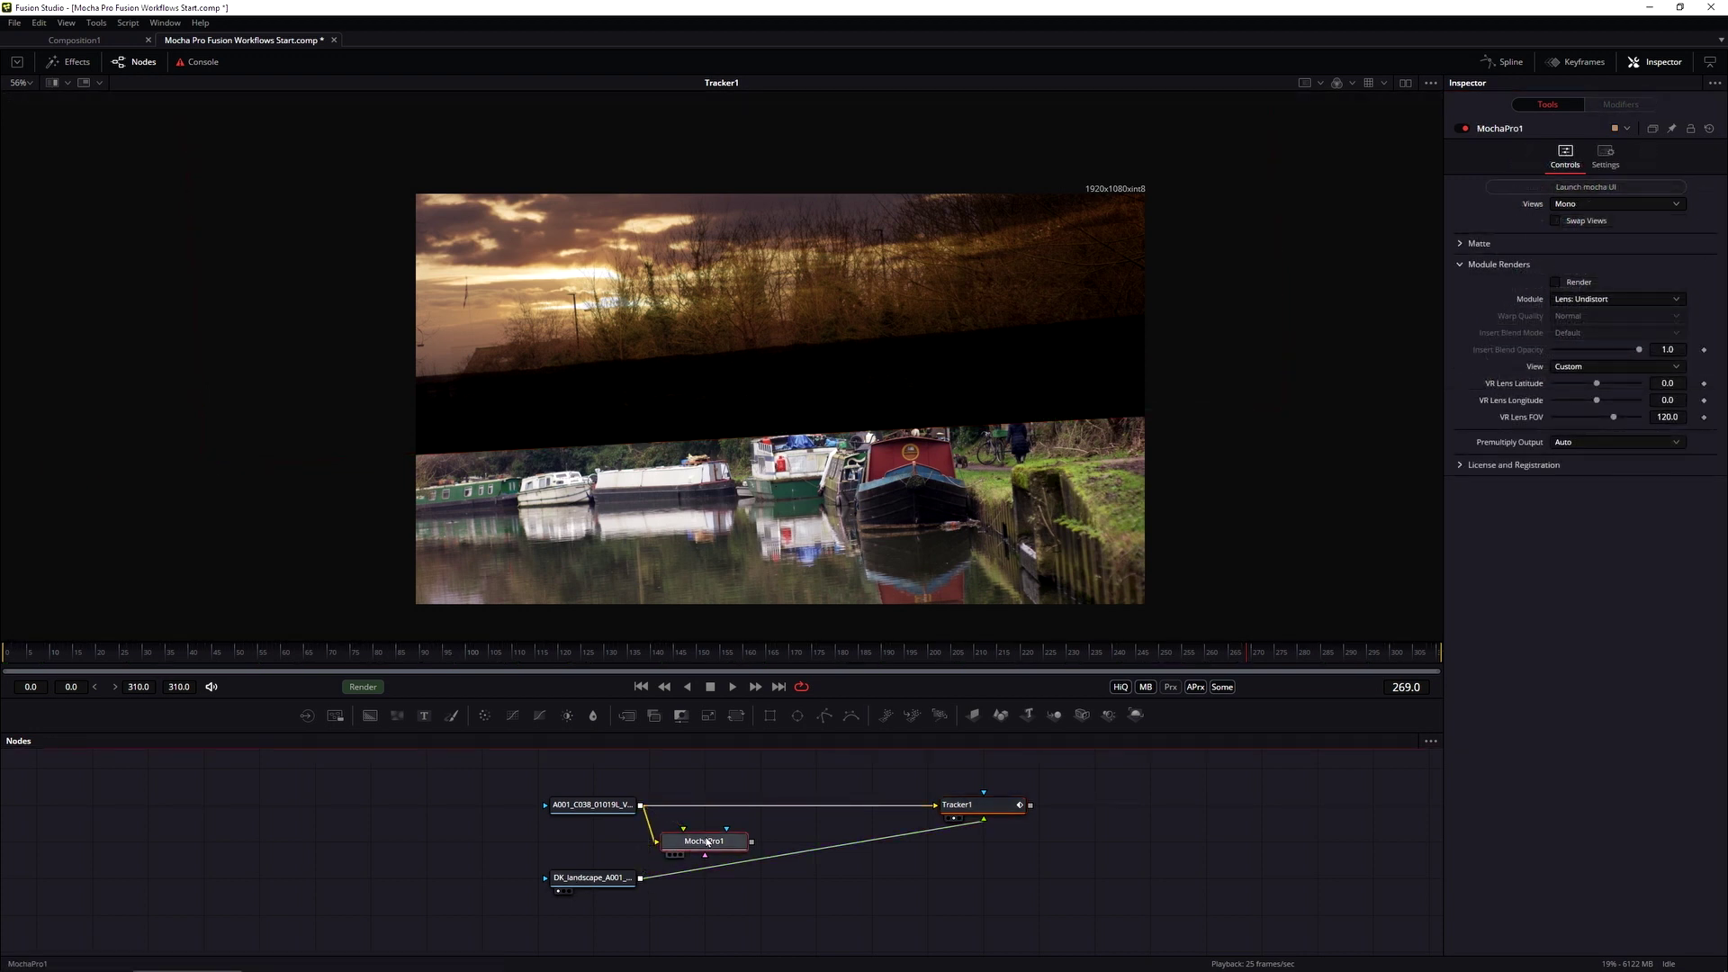
drag(717, 847, 609, 844)
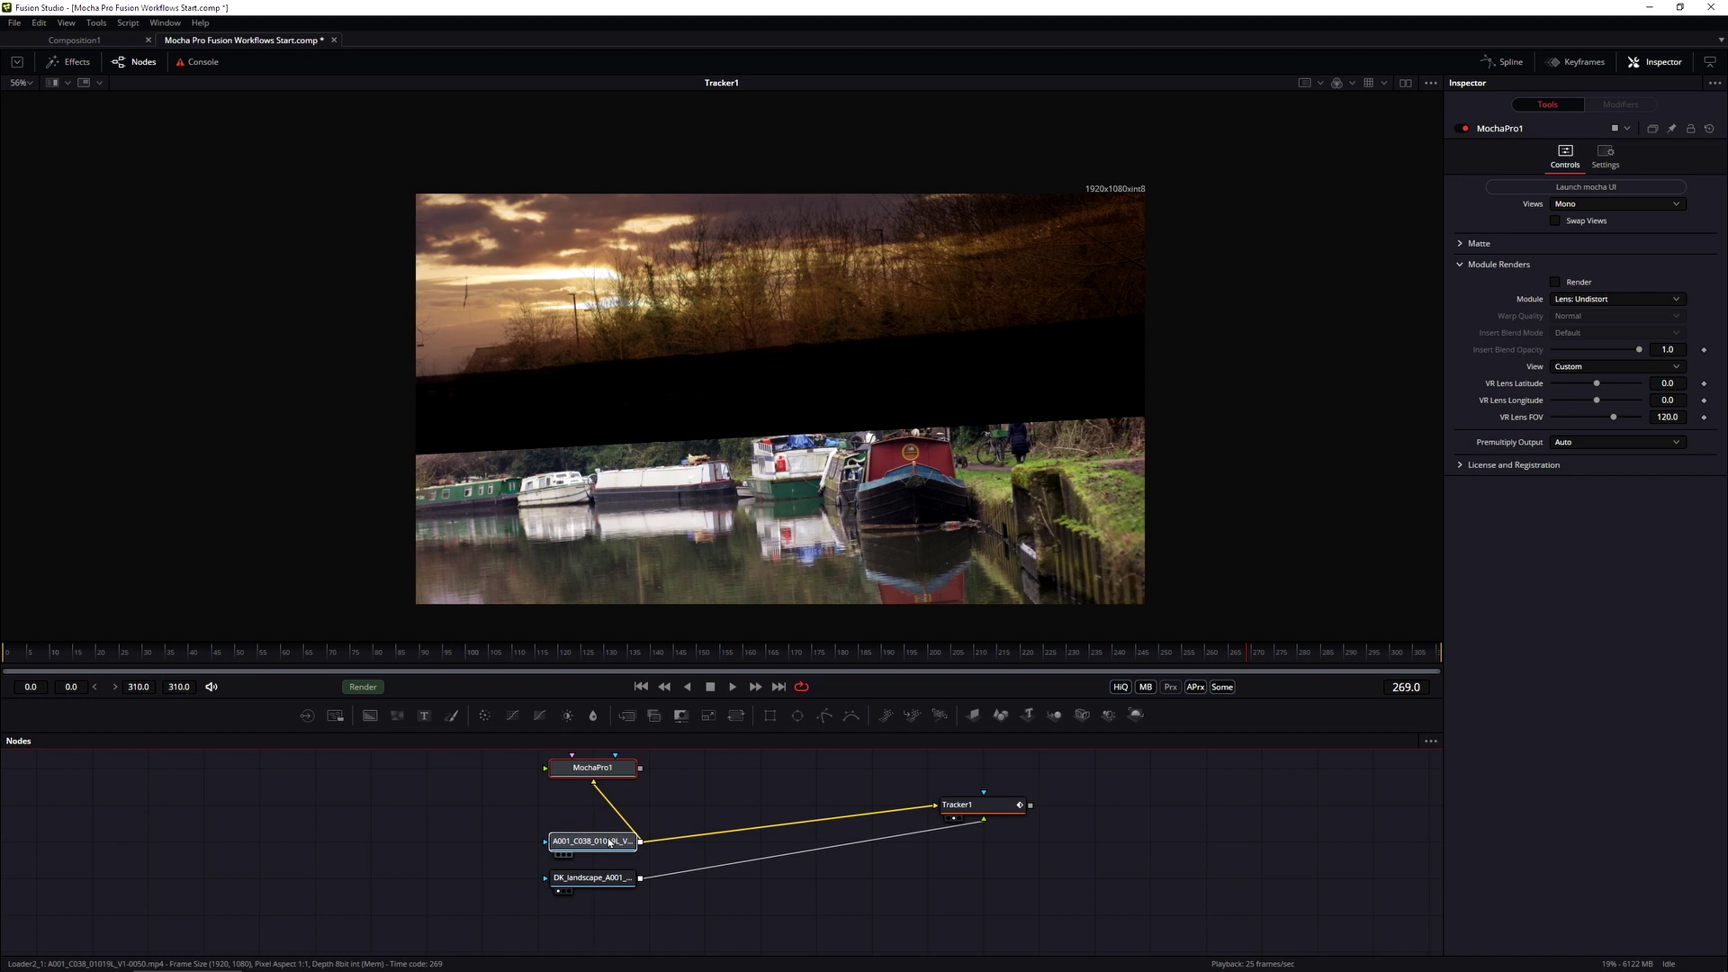
click(606, 774)
drag(1002, 810, 801, 851)
Step: Route the landscape clip's connection to Tracker1 through a router and fit the Tracker1 result in its viewer at frame 292
drag(273, 657, 169, 657)
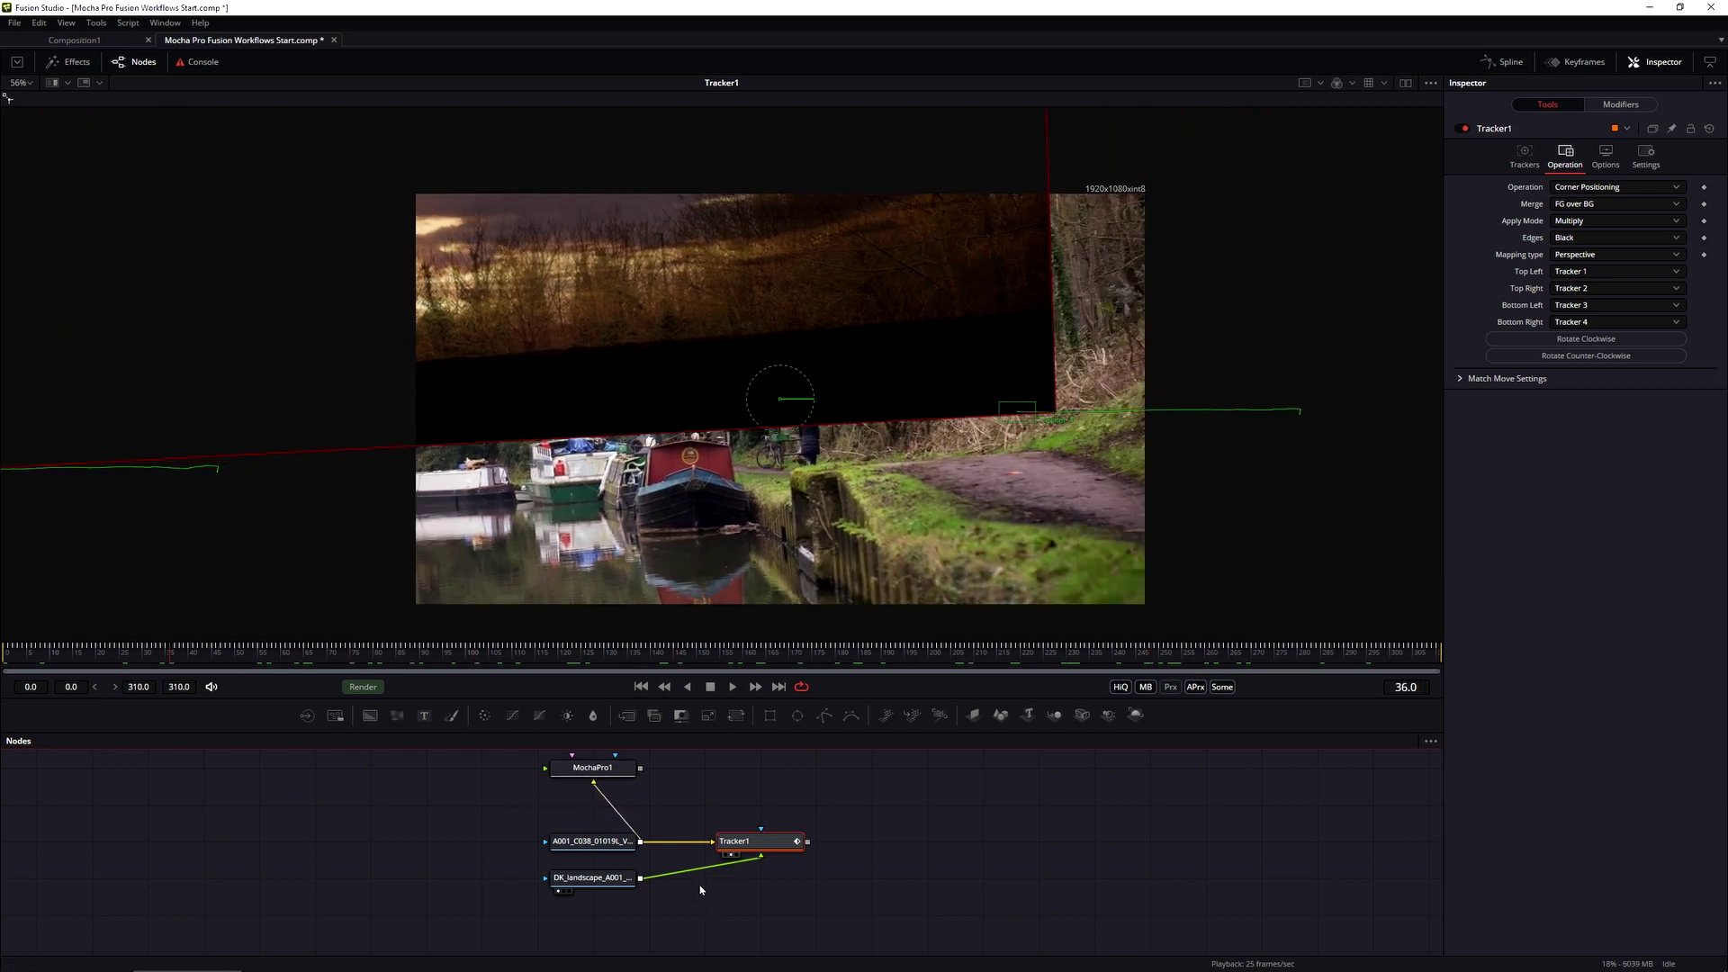
drag(804, 877, 816, 881)
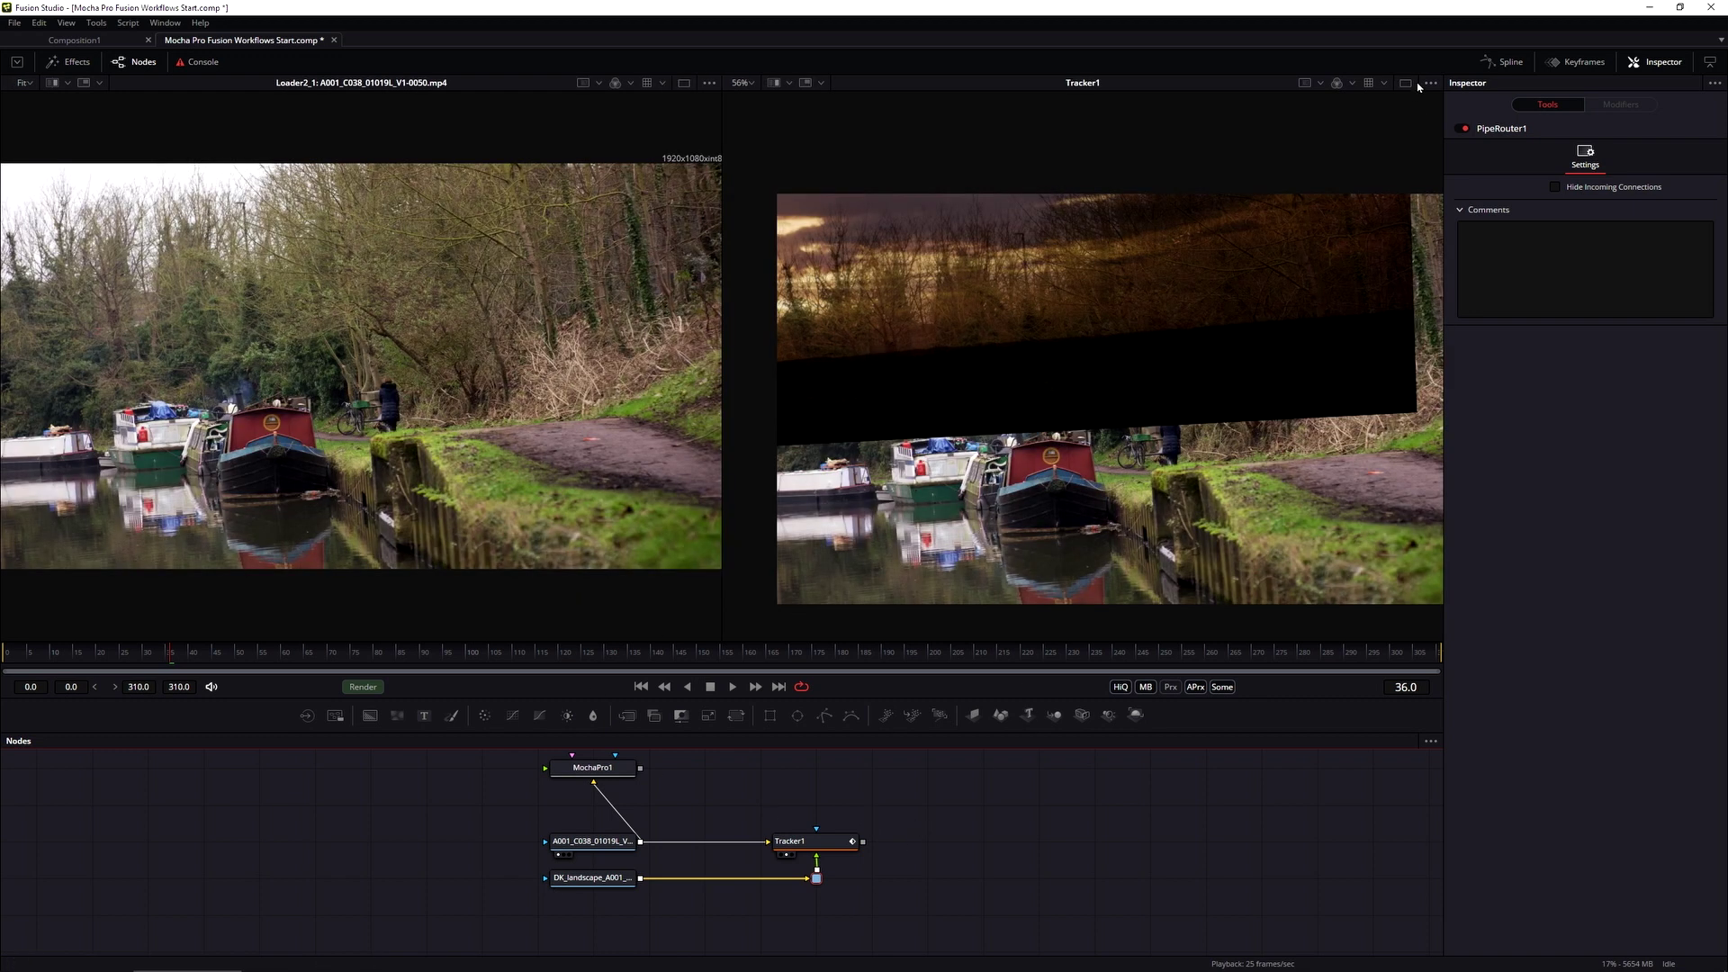
drag(275, 659, 1359, 657)
key(ctrl+f)
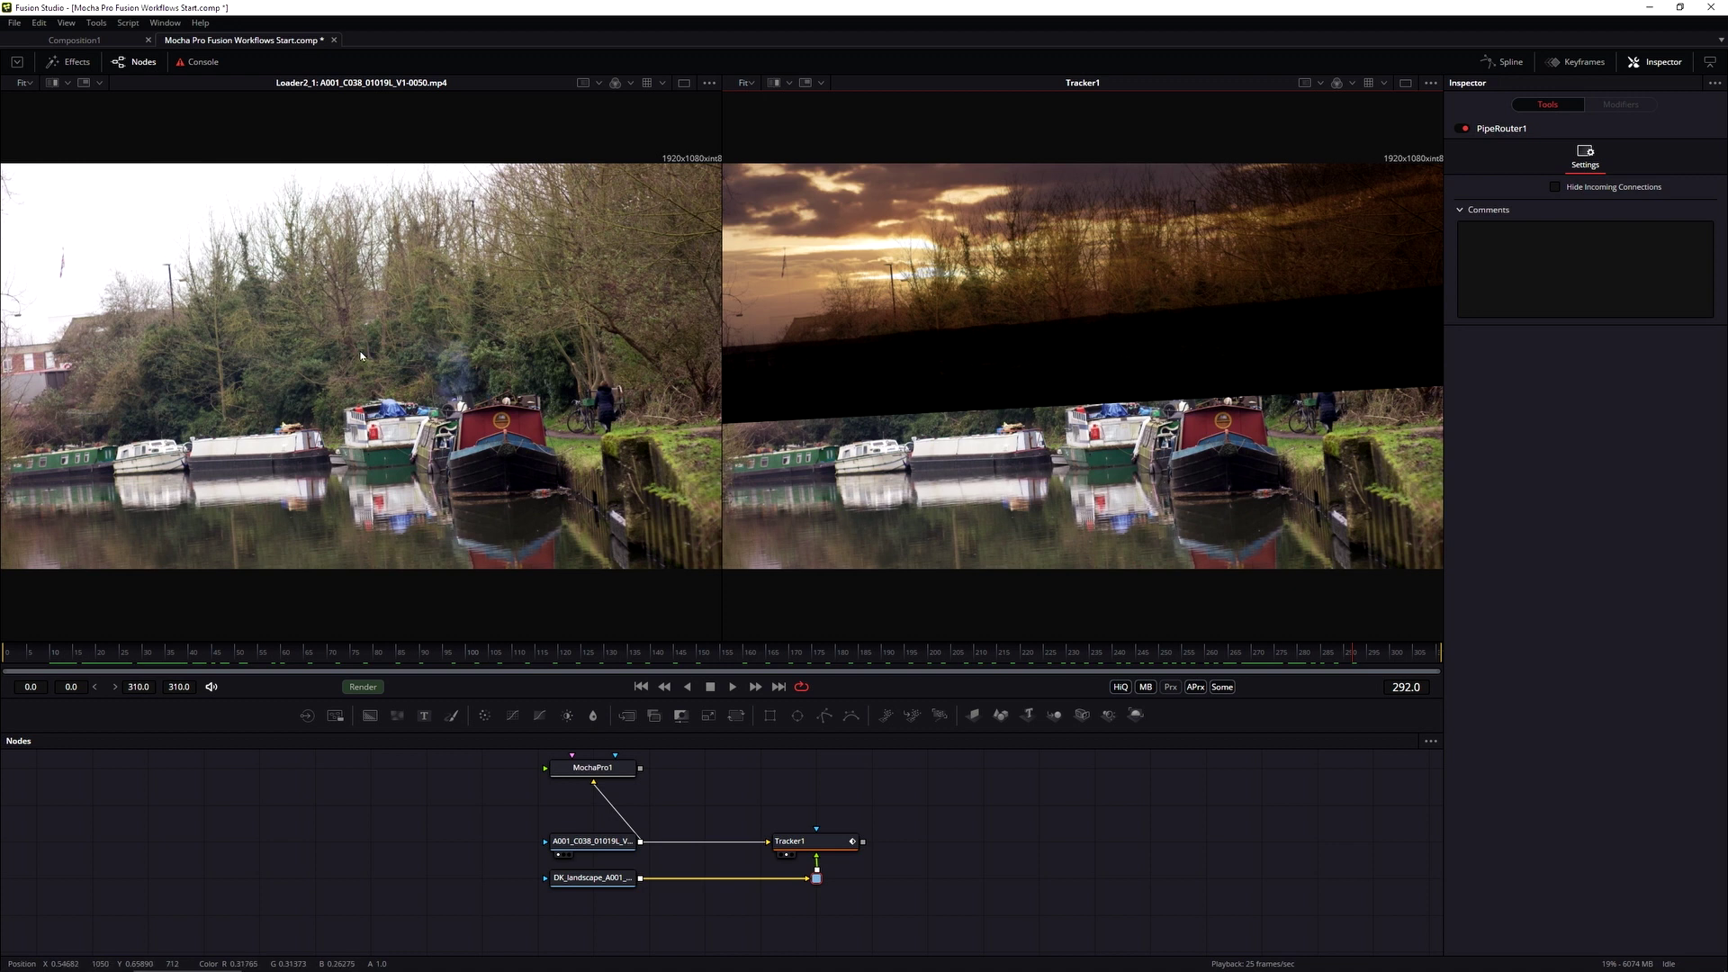
Step: Find the Luma Keyer tool by searching for "luma" and add it to the node graph
click(800, 791)
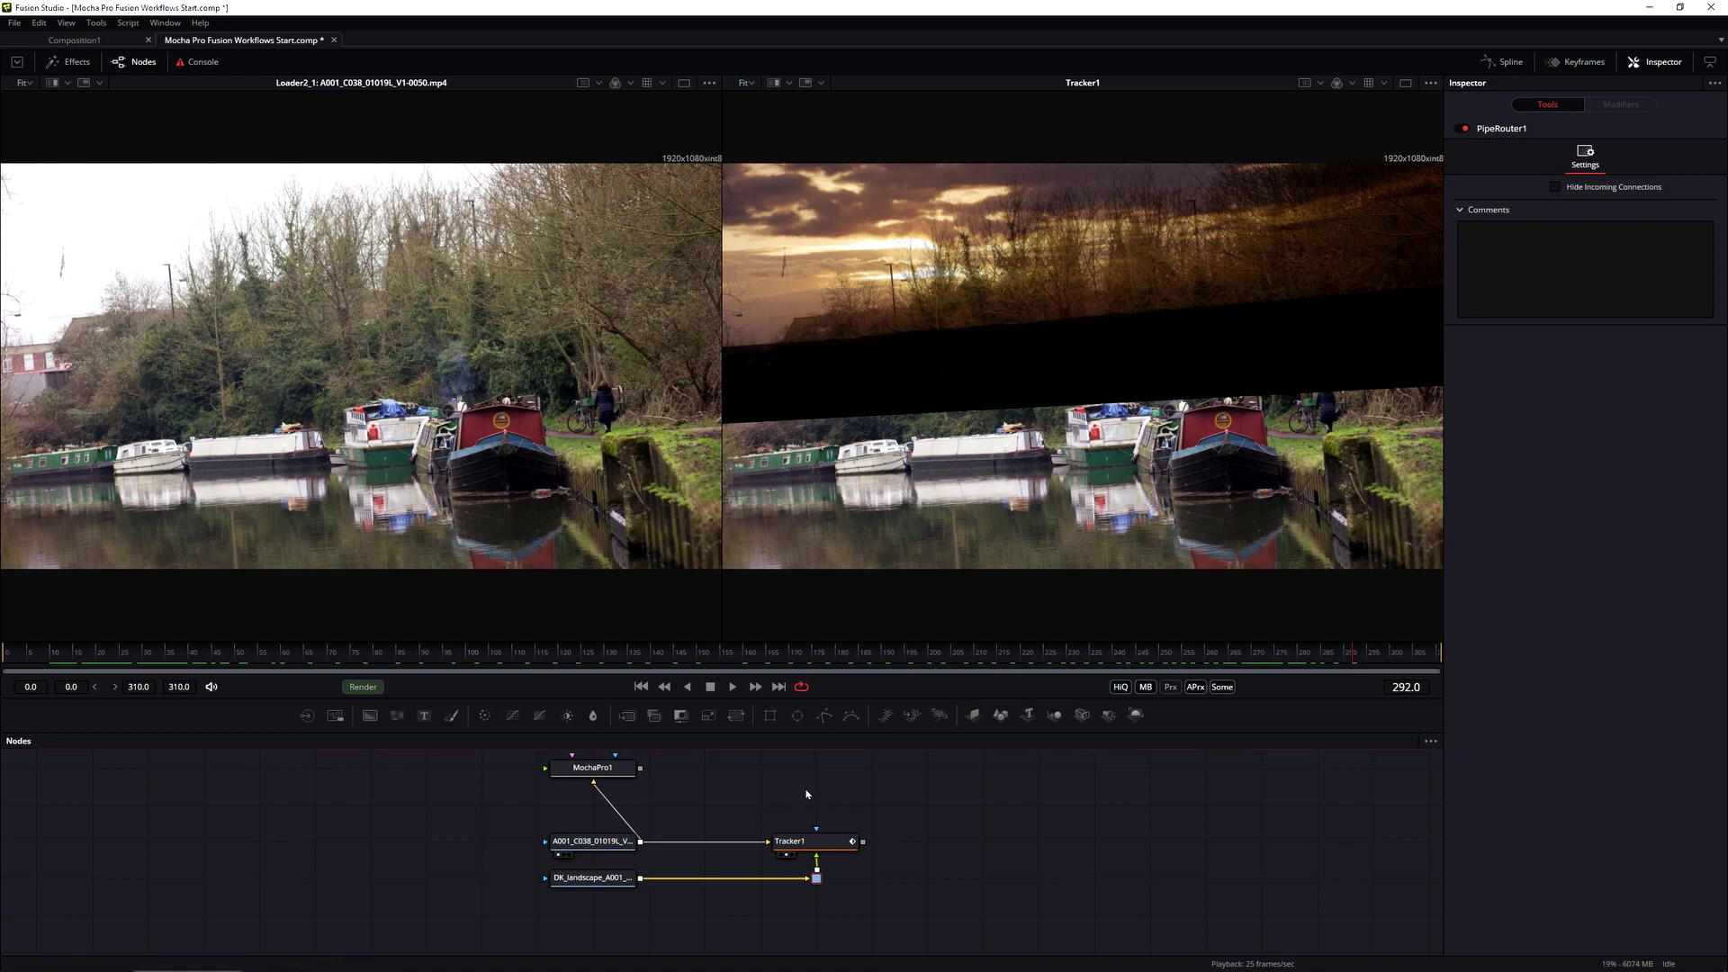
key(shift+space)
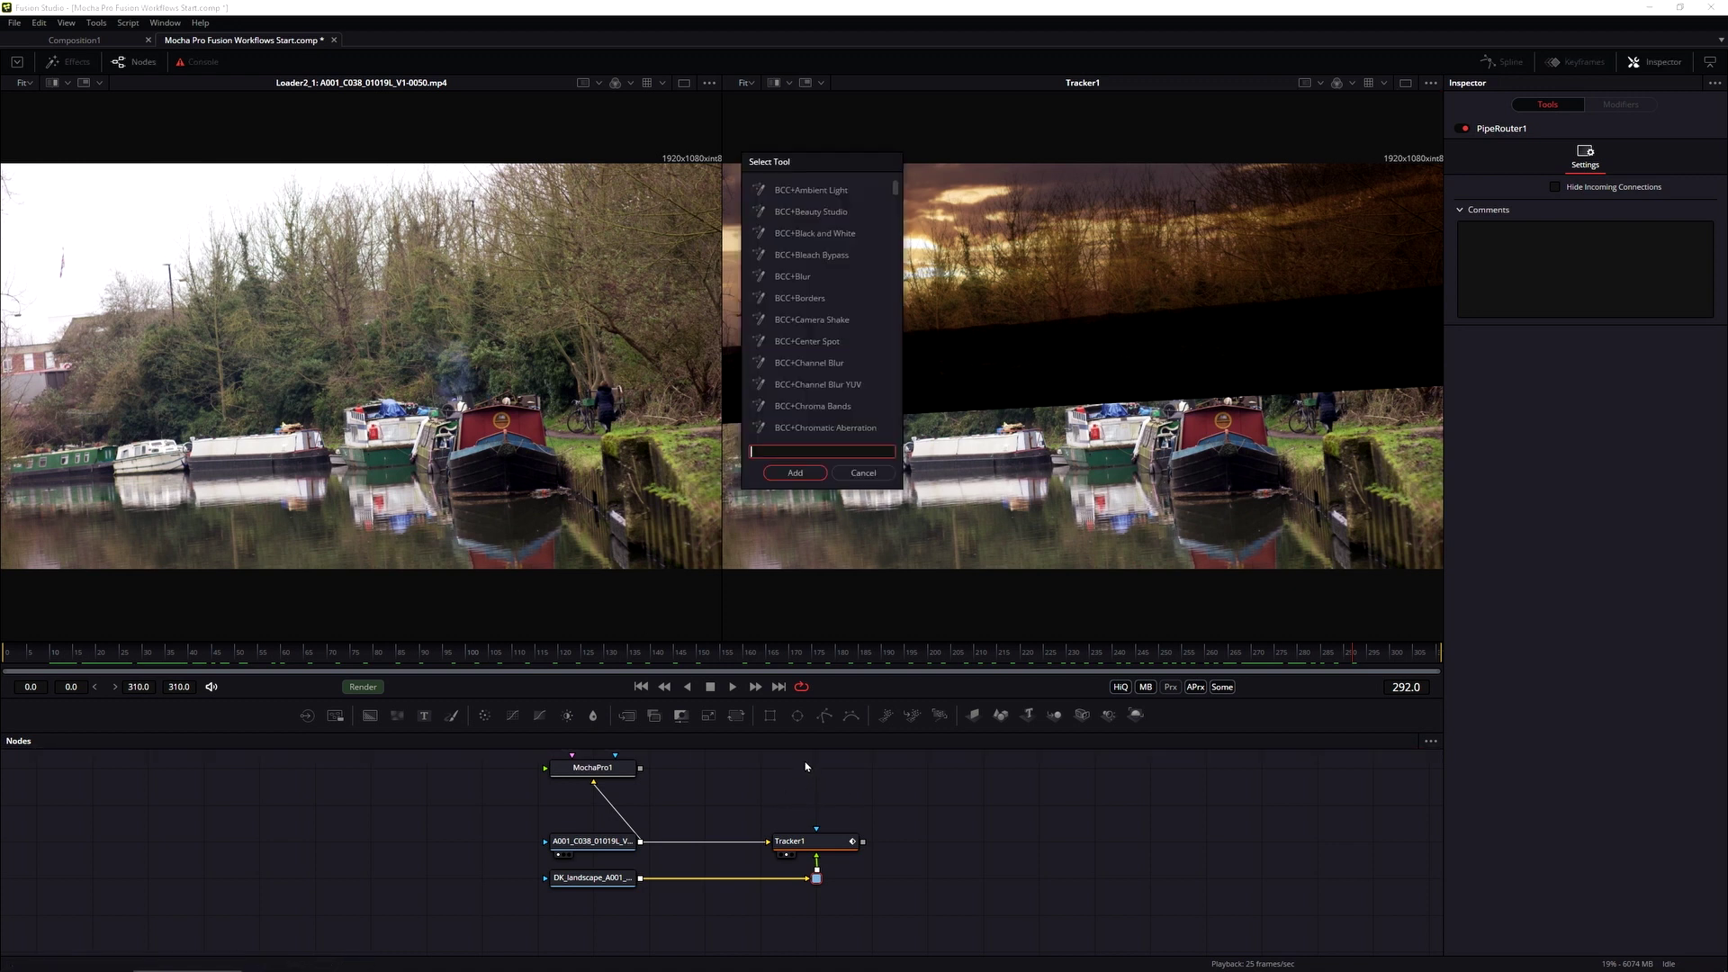
text(luma)
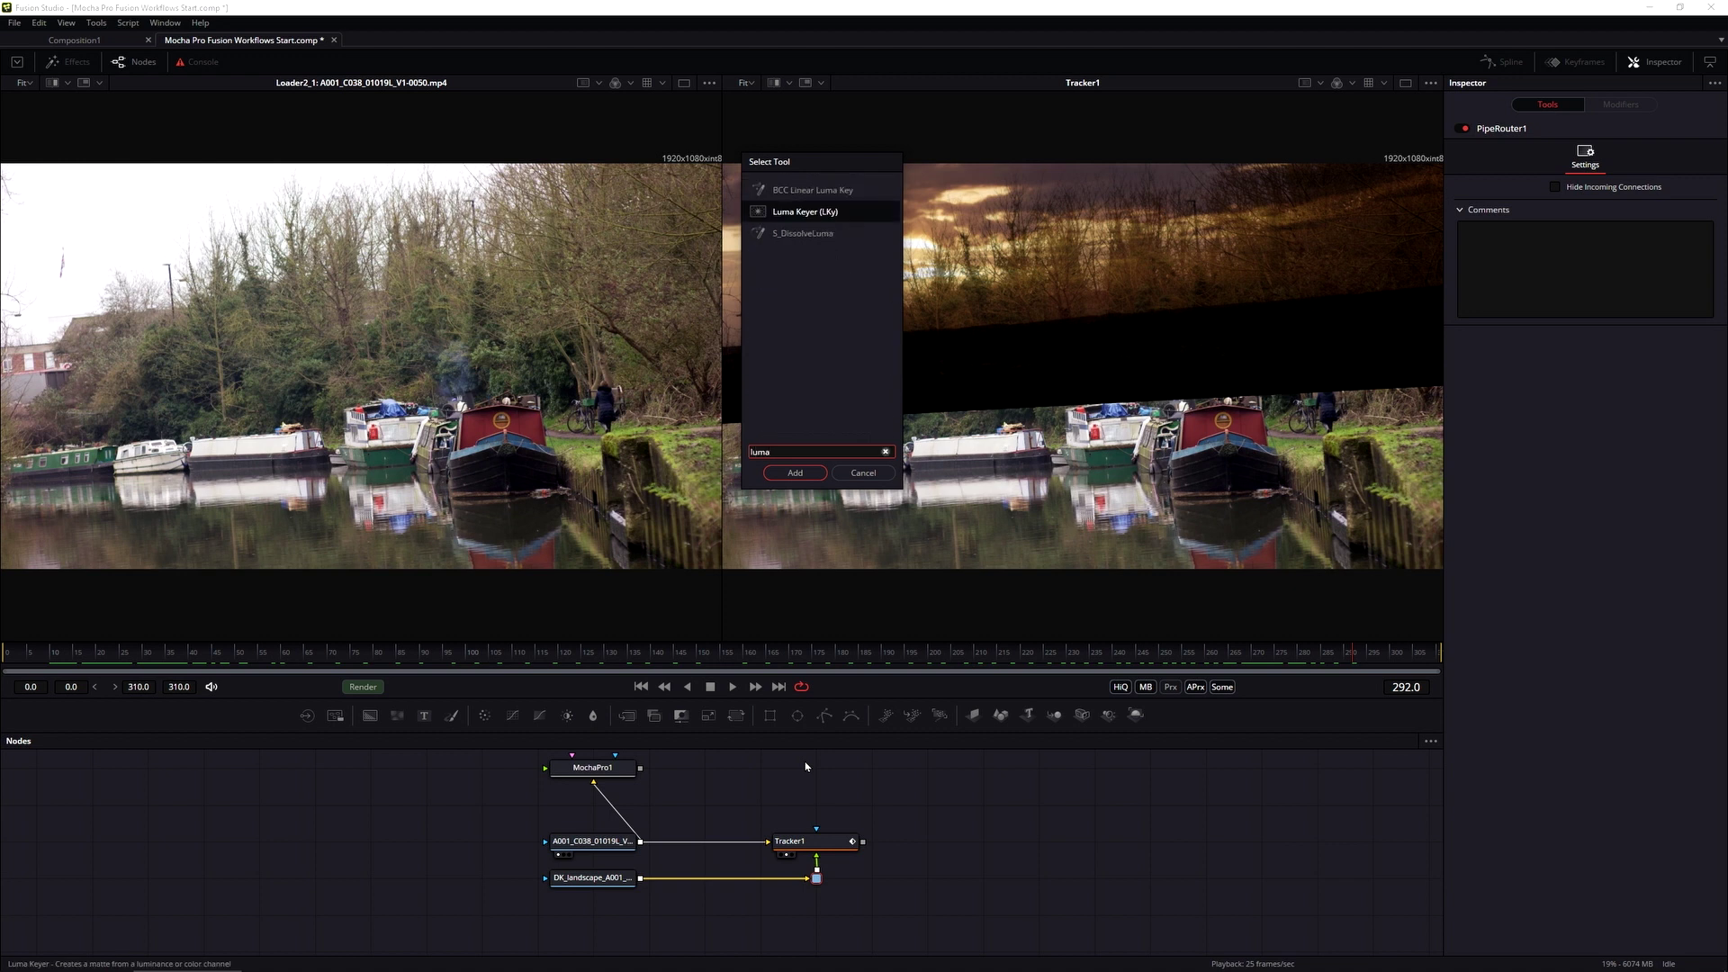
click(829, 214)
click(794, 473)
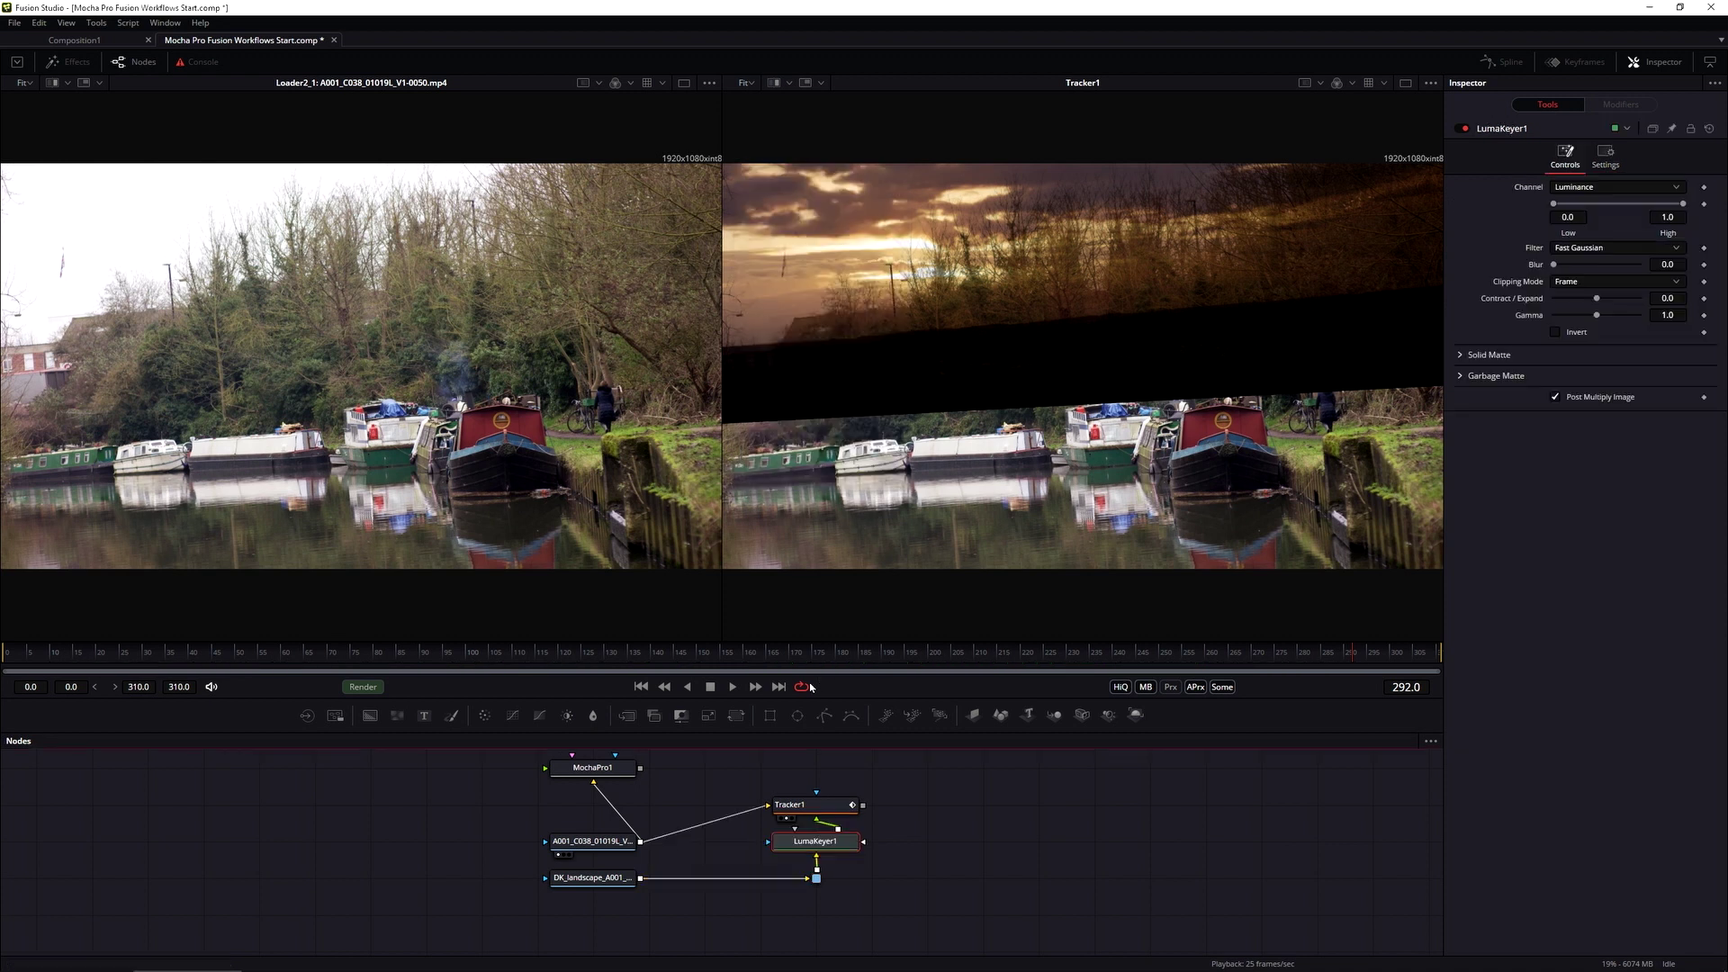
Step: Pull LumaKeyer1 out of the landscape connection, place it on MochaPro1's row, and move Tracker1 and its router further along
drag(1015, 814, 737, 784)
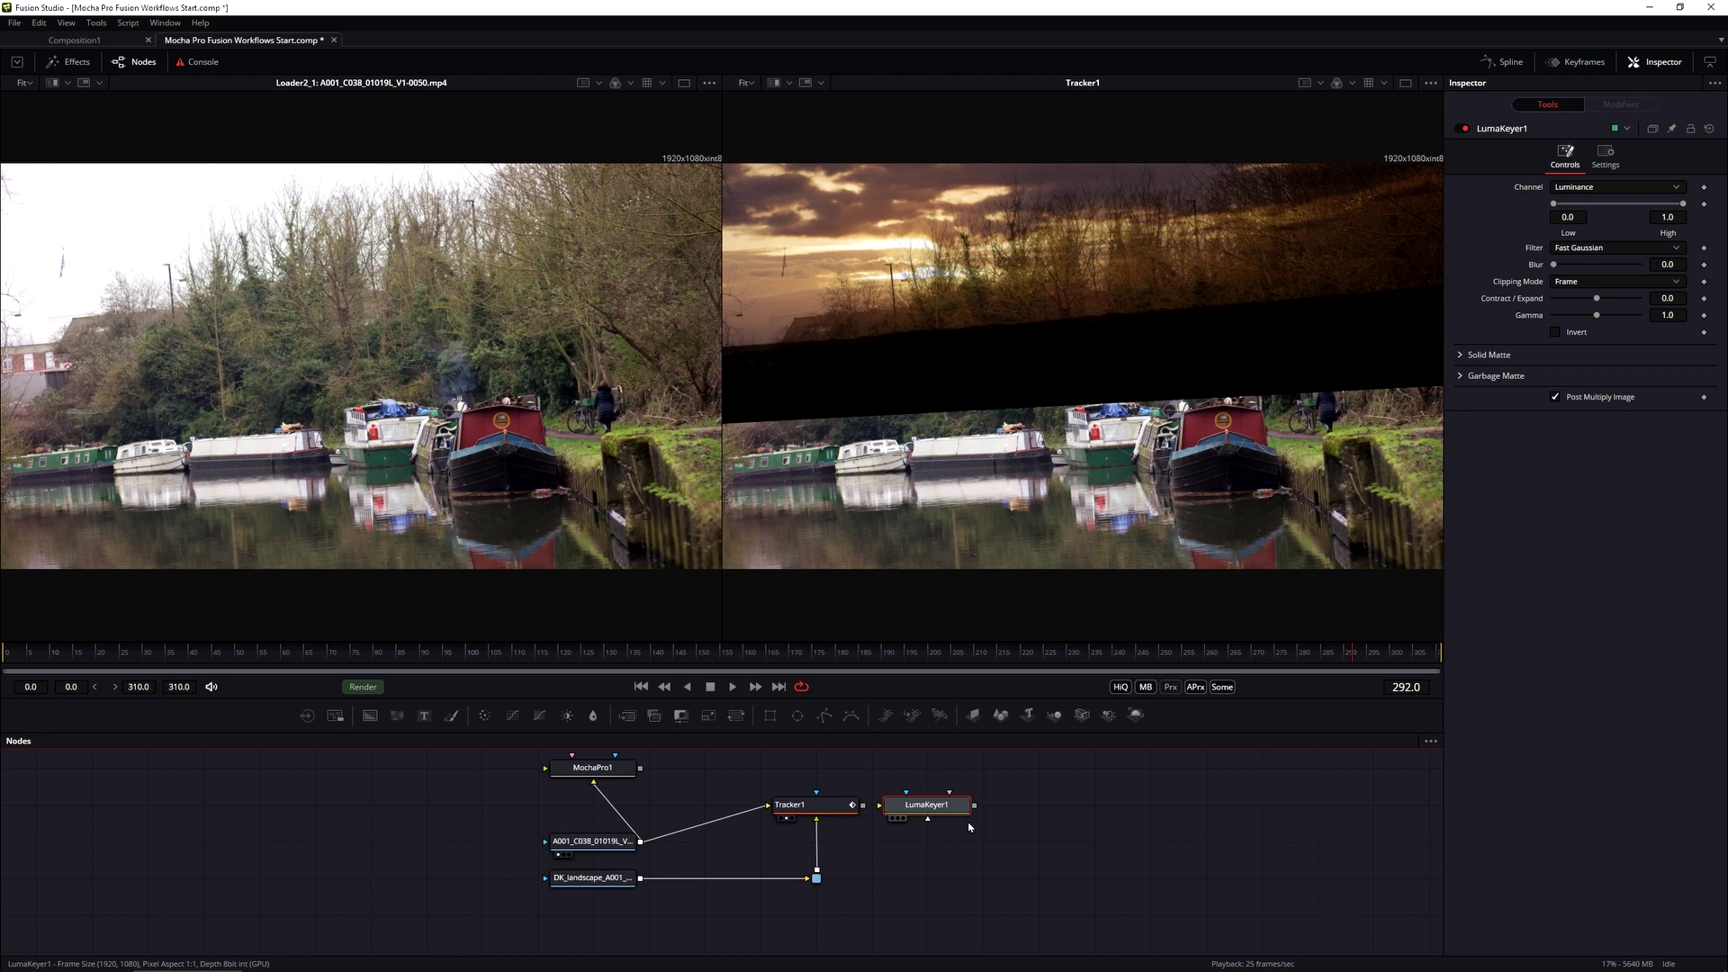
drag(961, 821, 736, 785)
drag(912, 785, 807, 893)
drag(832, 811, 1012, 818)
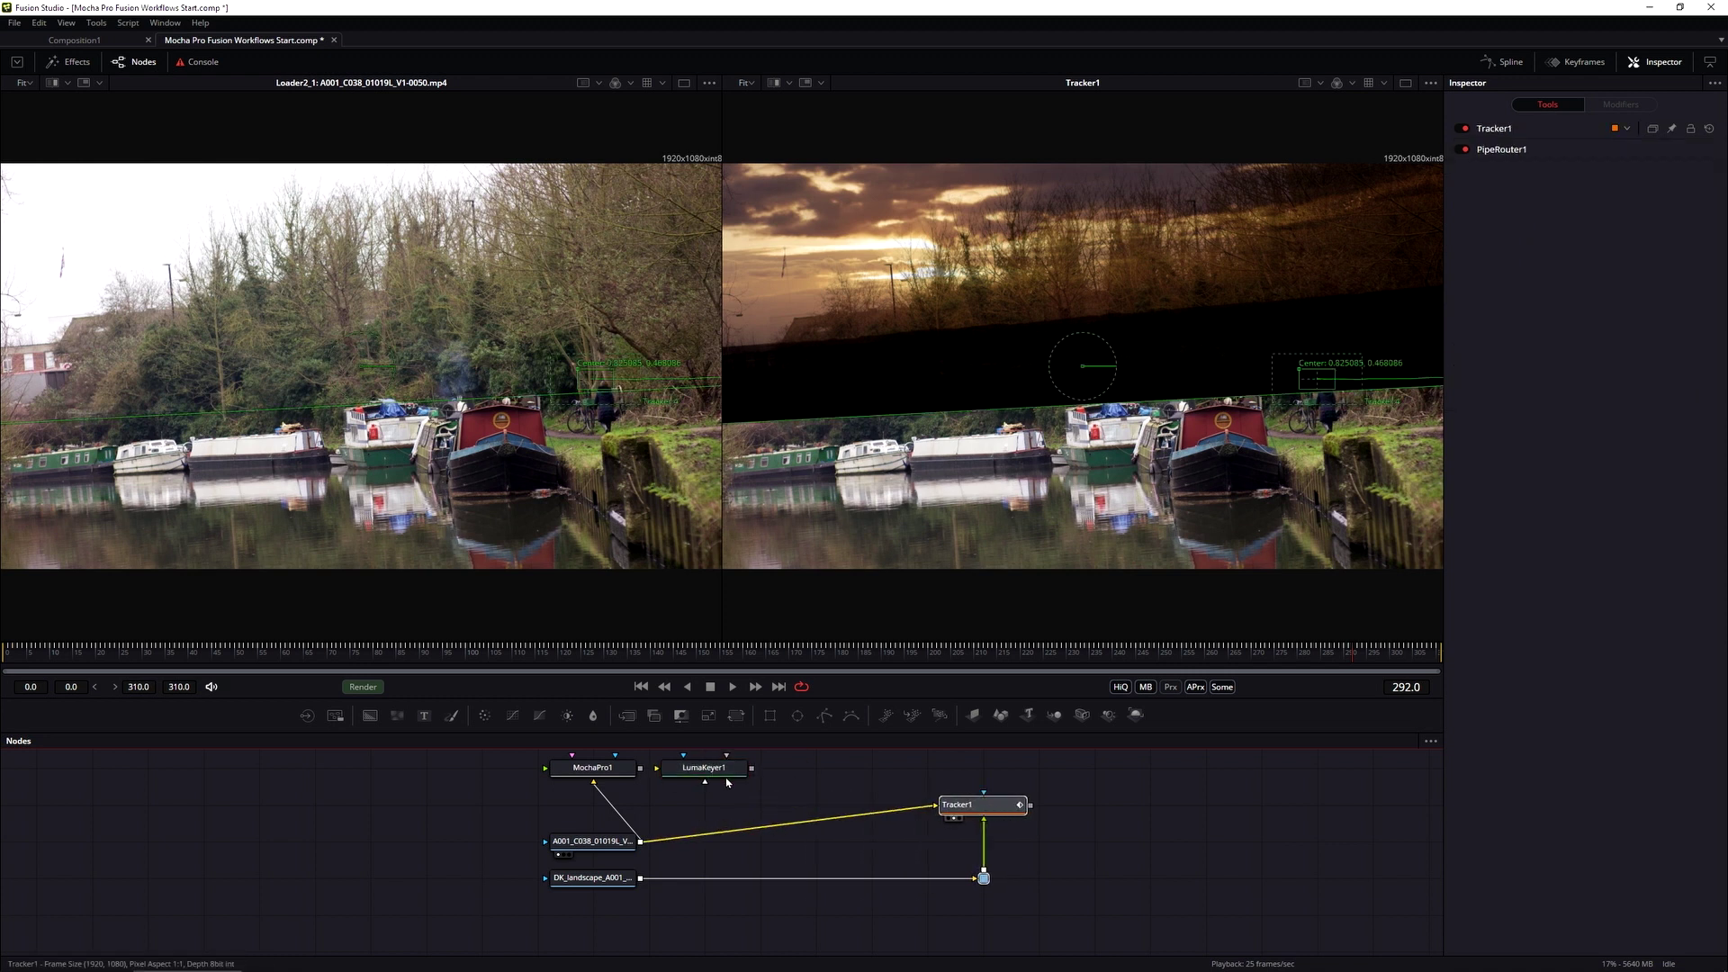
drag(726, 772, 787, 775)
drag(786, 774, 837, 774)
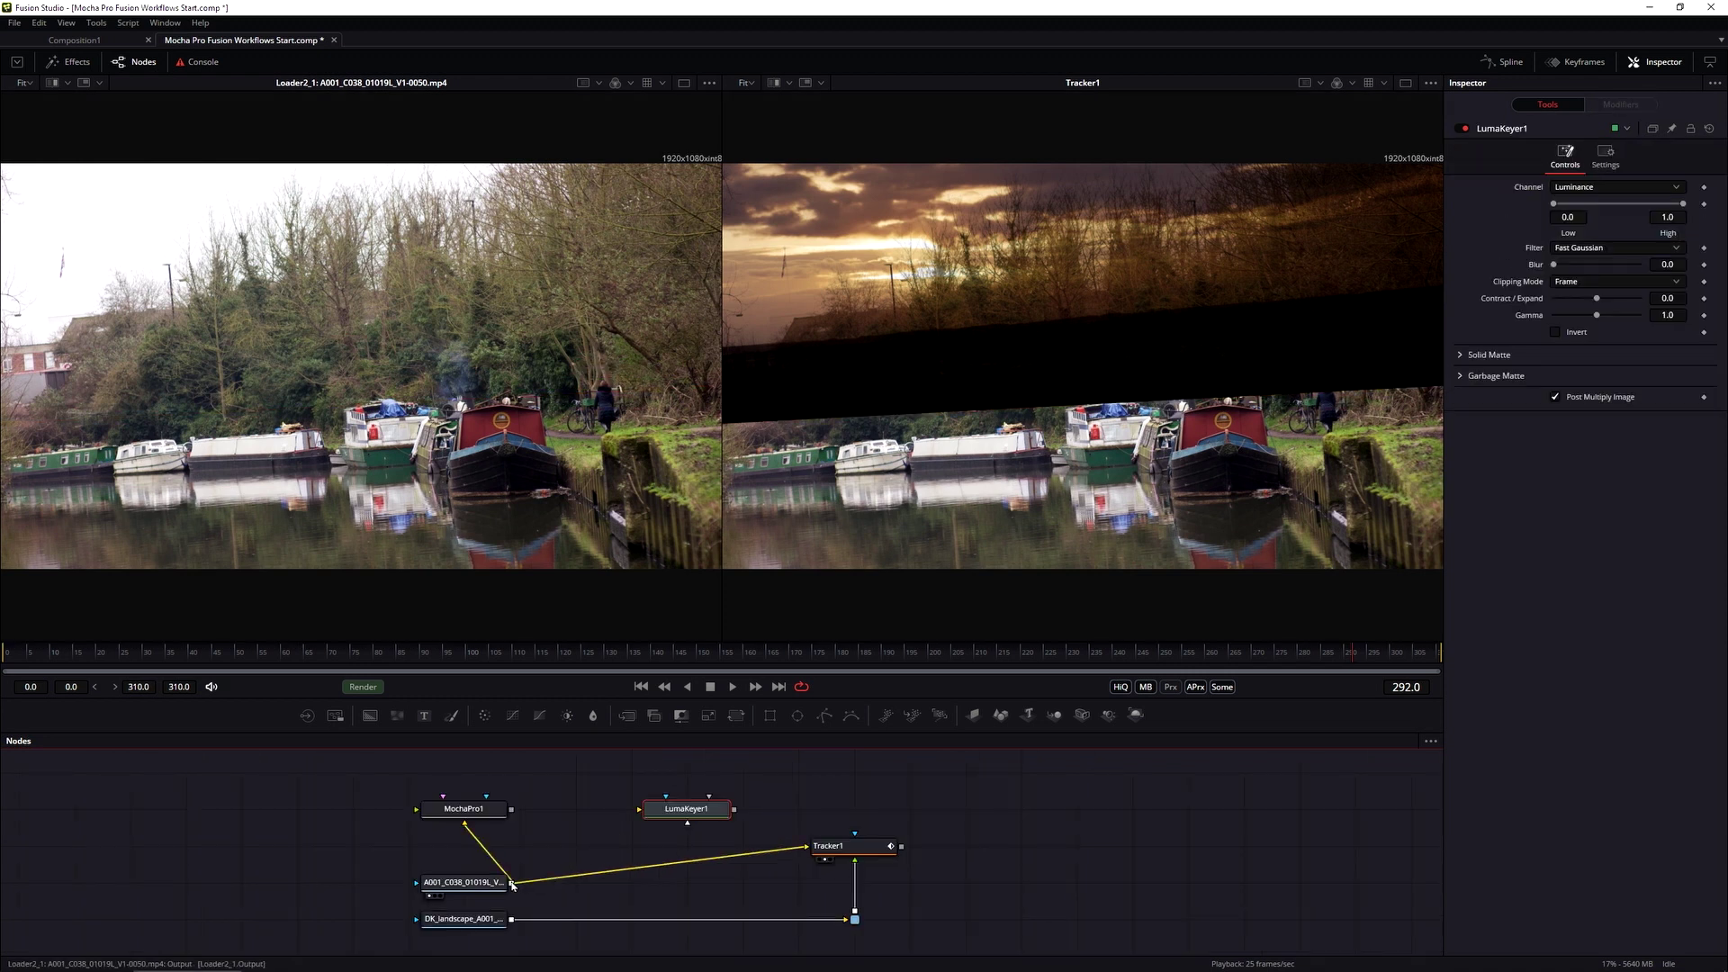
Step: Connect the canal footage to LumaKeyer1 and show the keyer in both viewers, with the first viewer displaying the alpha channel
drag(512, 883, 639, 808)
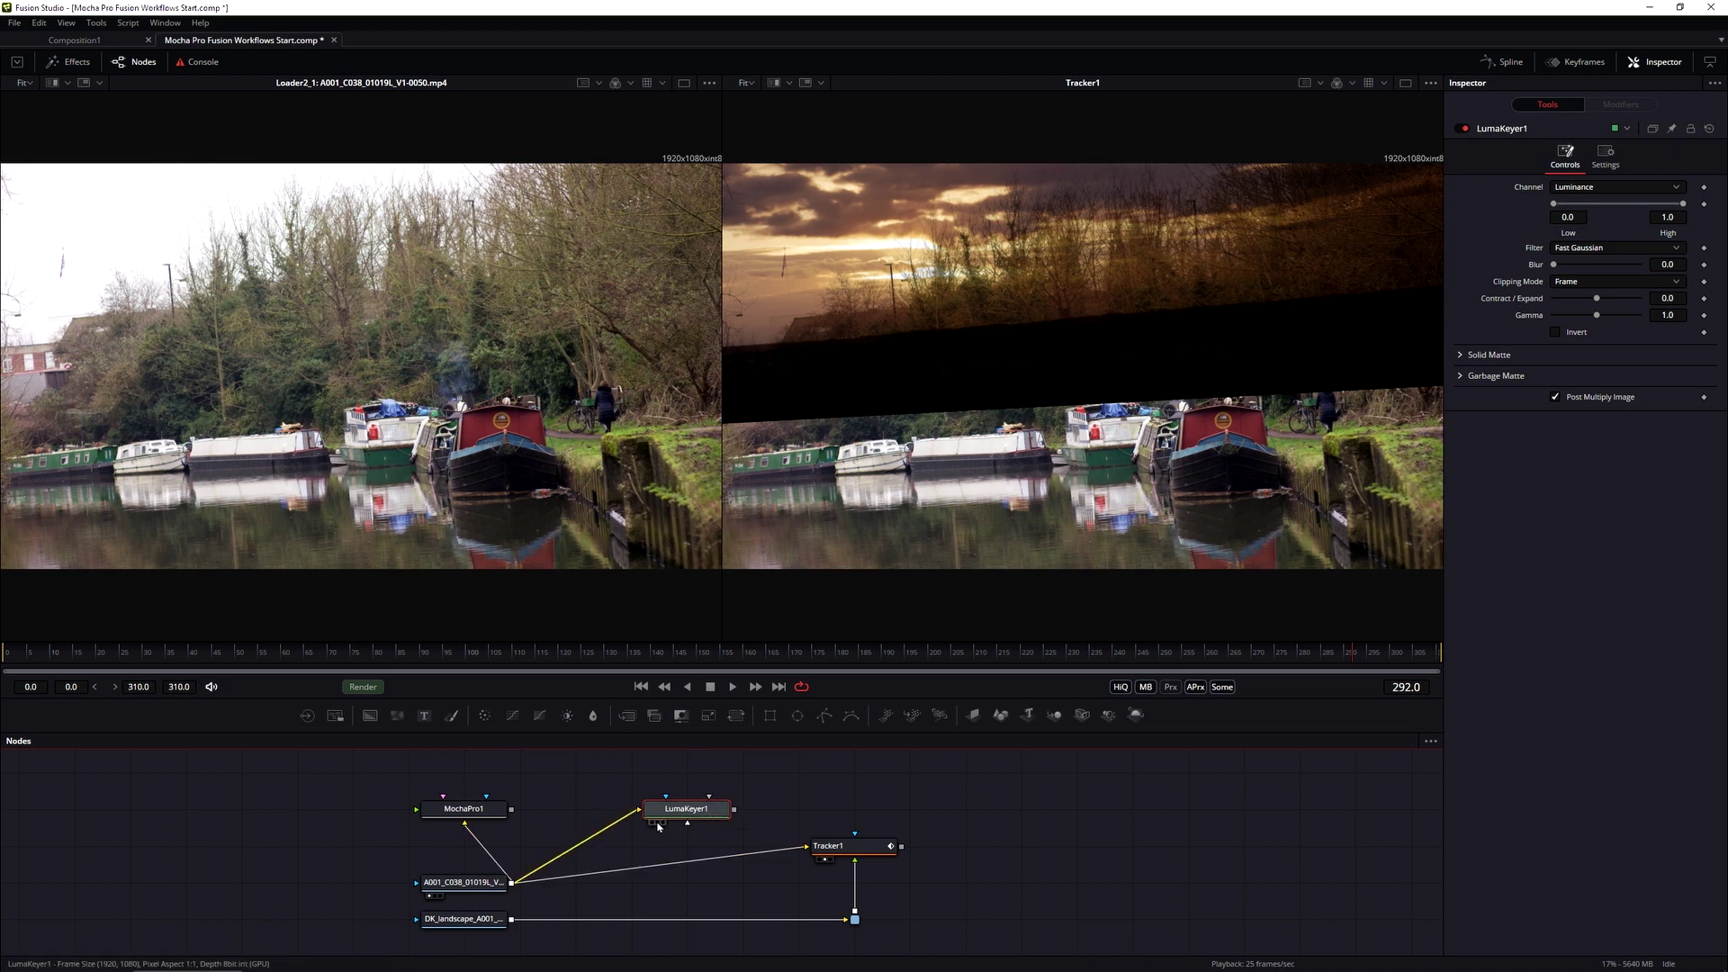
key(1)
key(2)
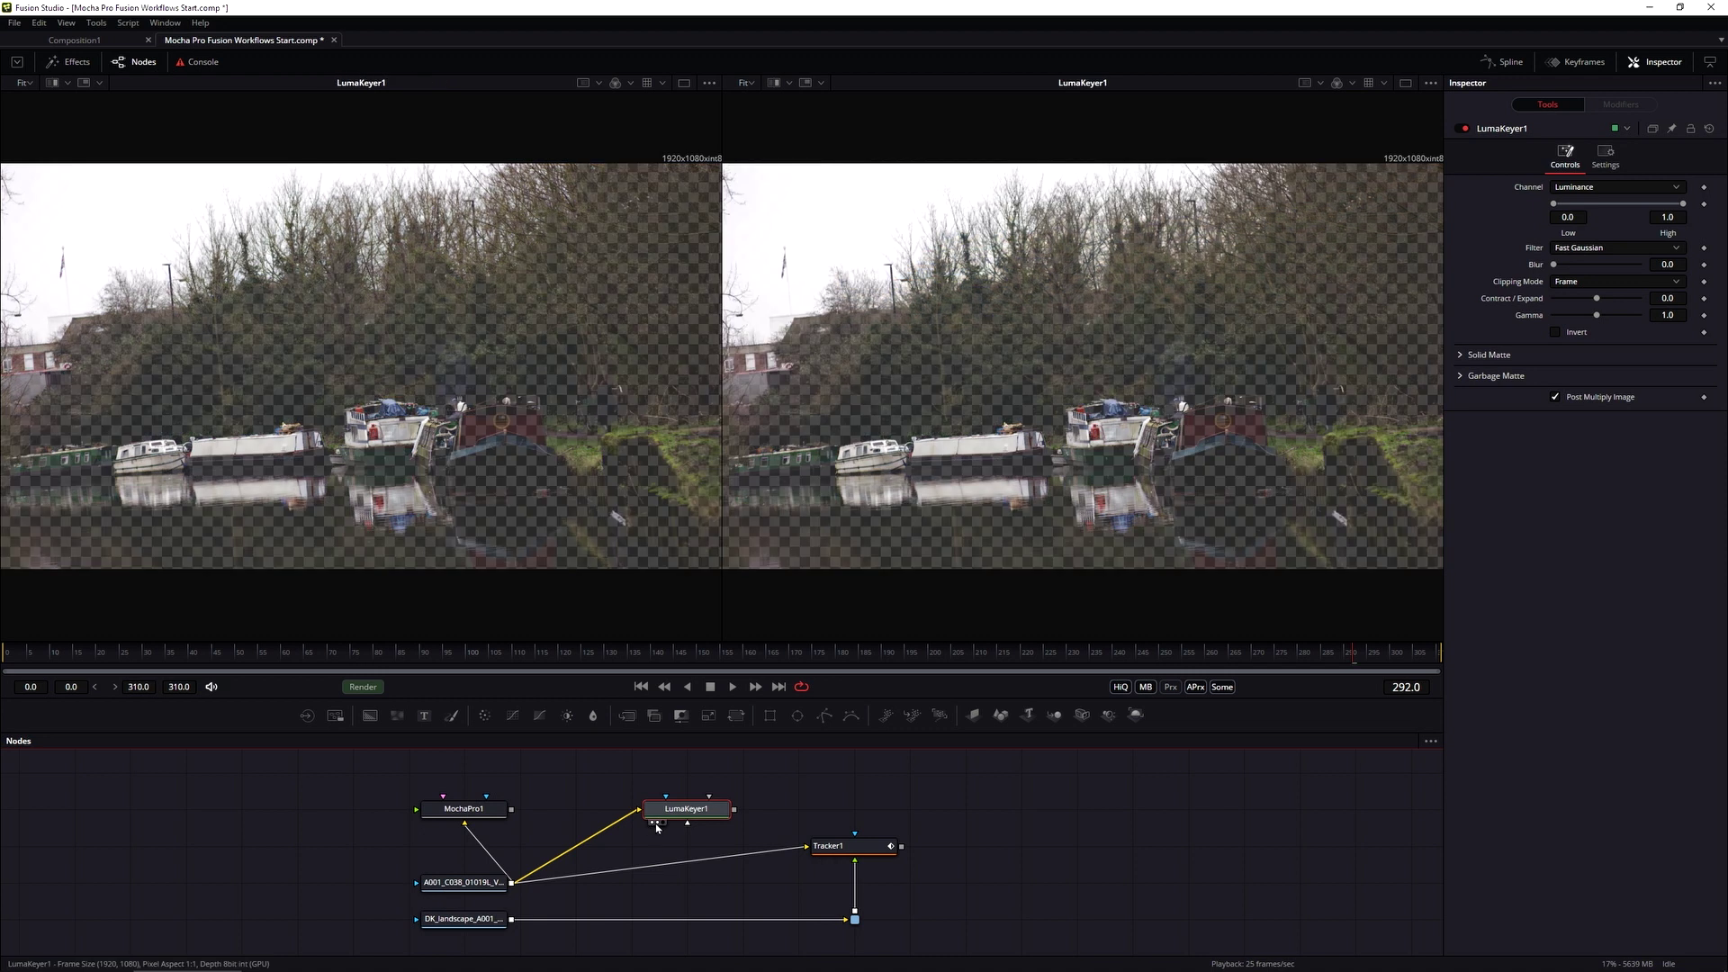
click(630, 84)
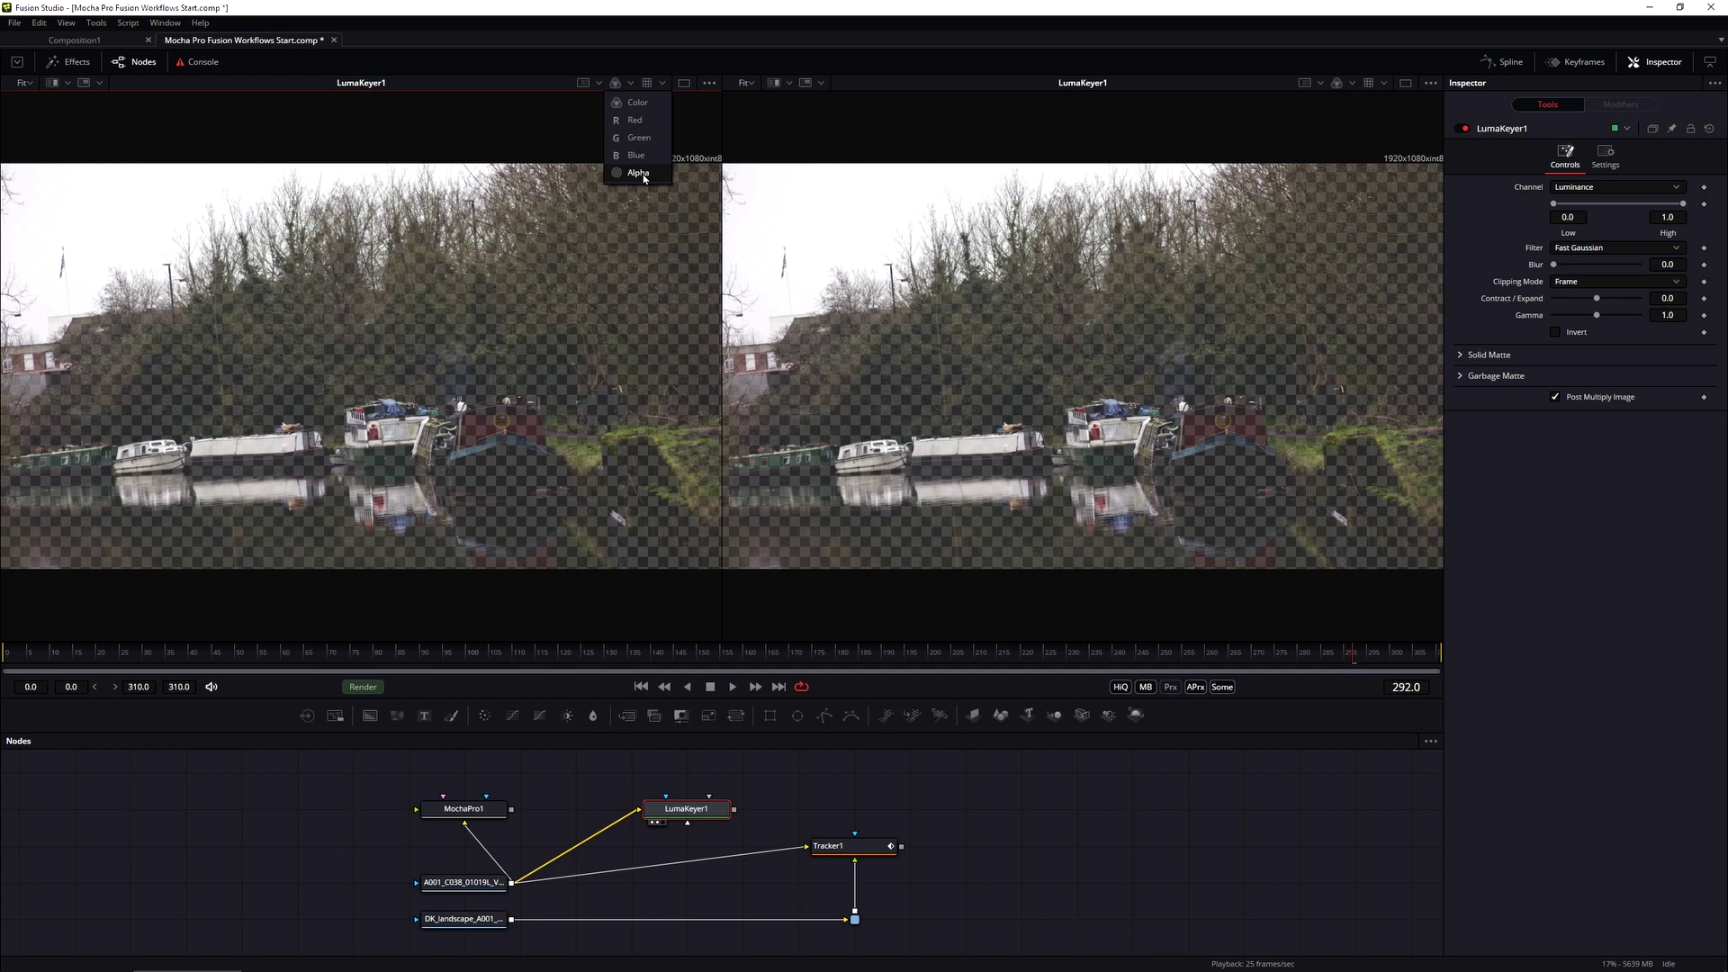
click(638, 172)
Step: Set the luma key's low to 0.394, high to 0.978 and gamma to 0.688, and use it as Tracker1's effect mask
drag(1554, 203, 1680, 203)
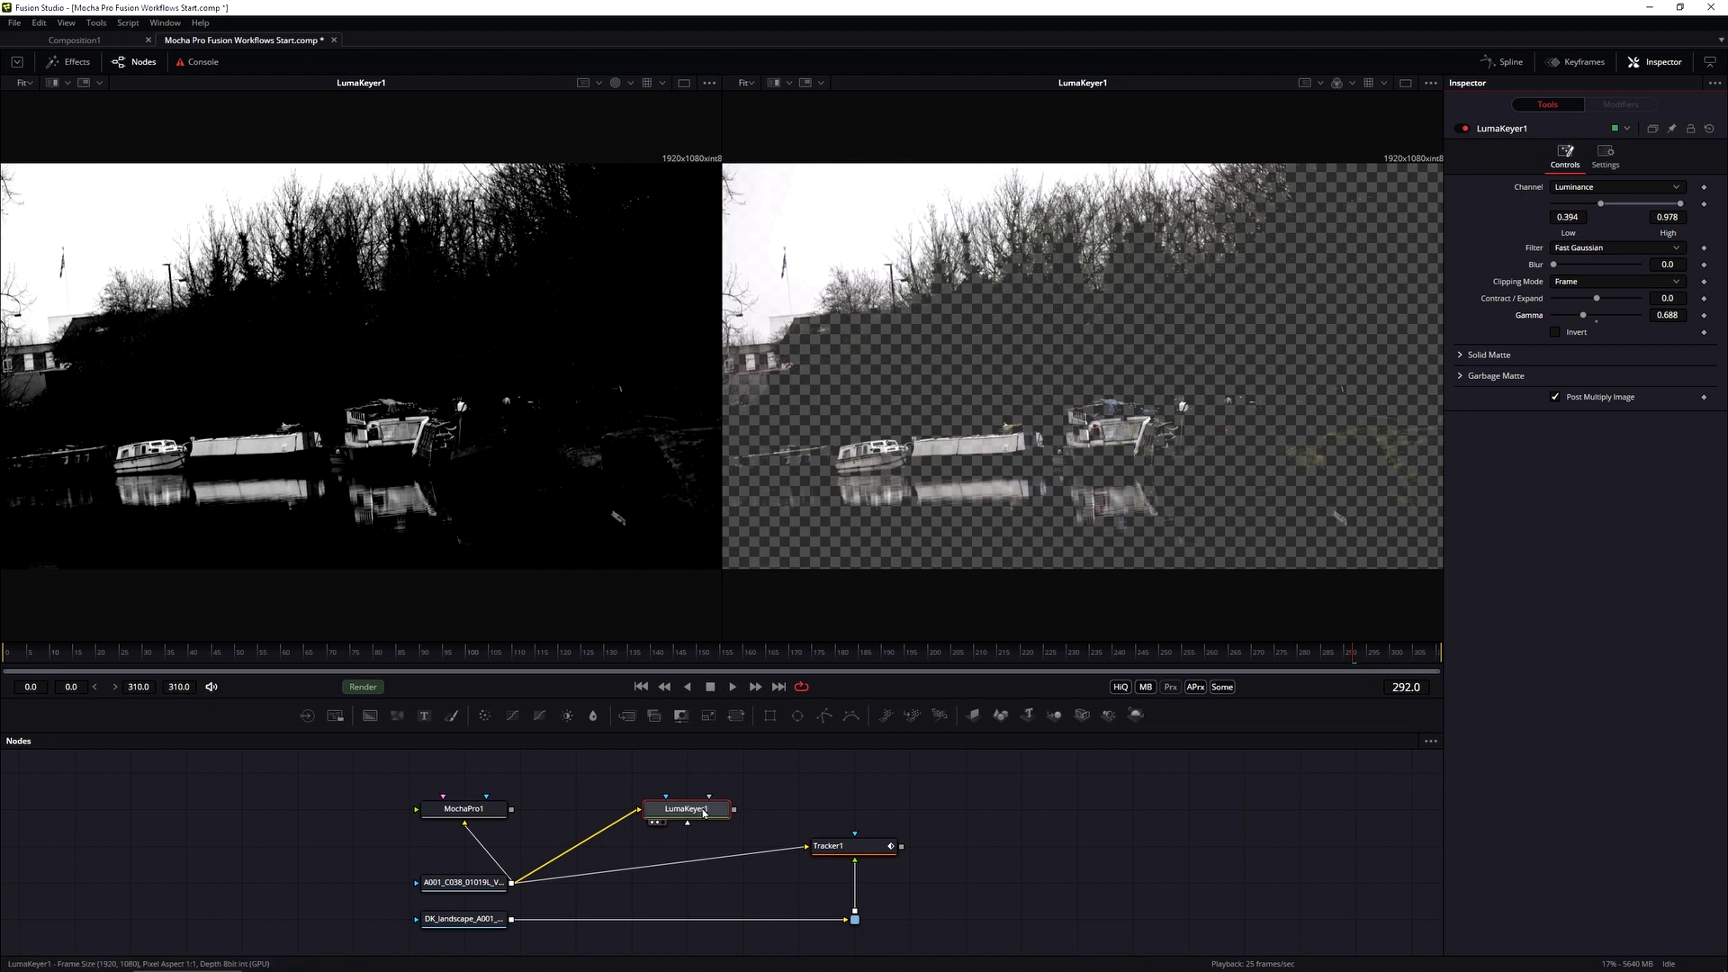
drag(703, 812, 855, 835)
click(829, 859)
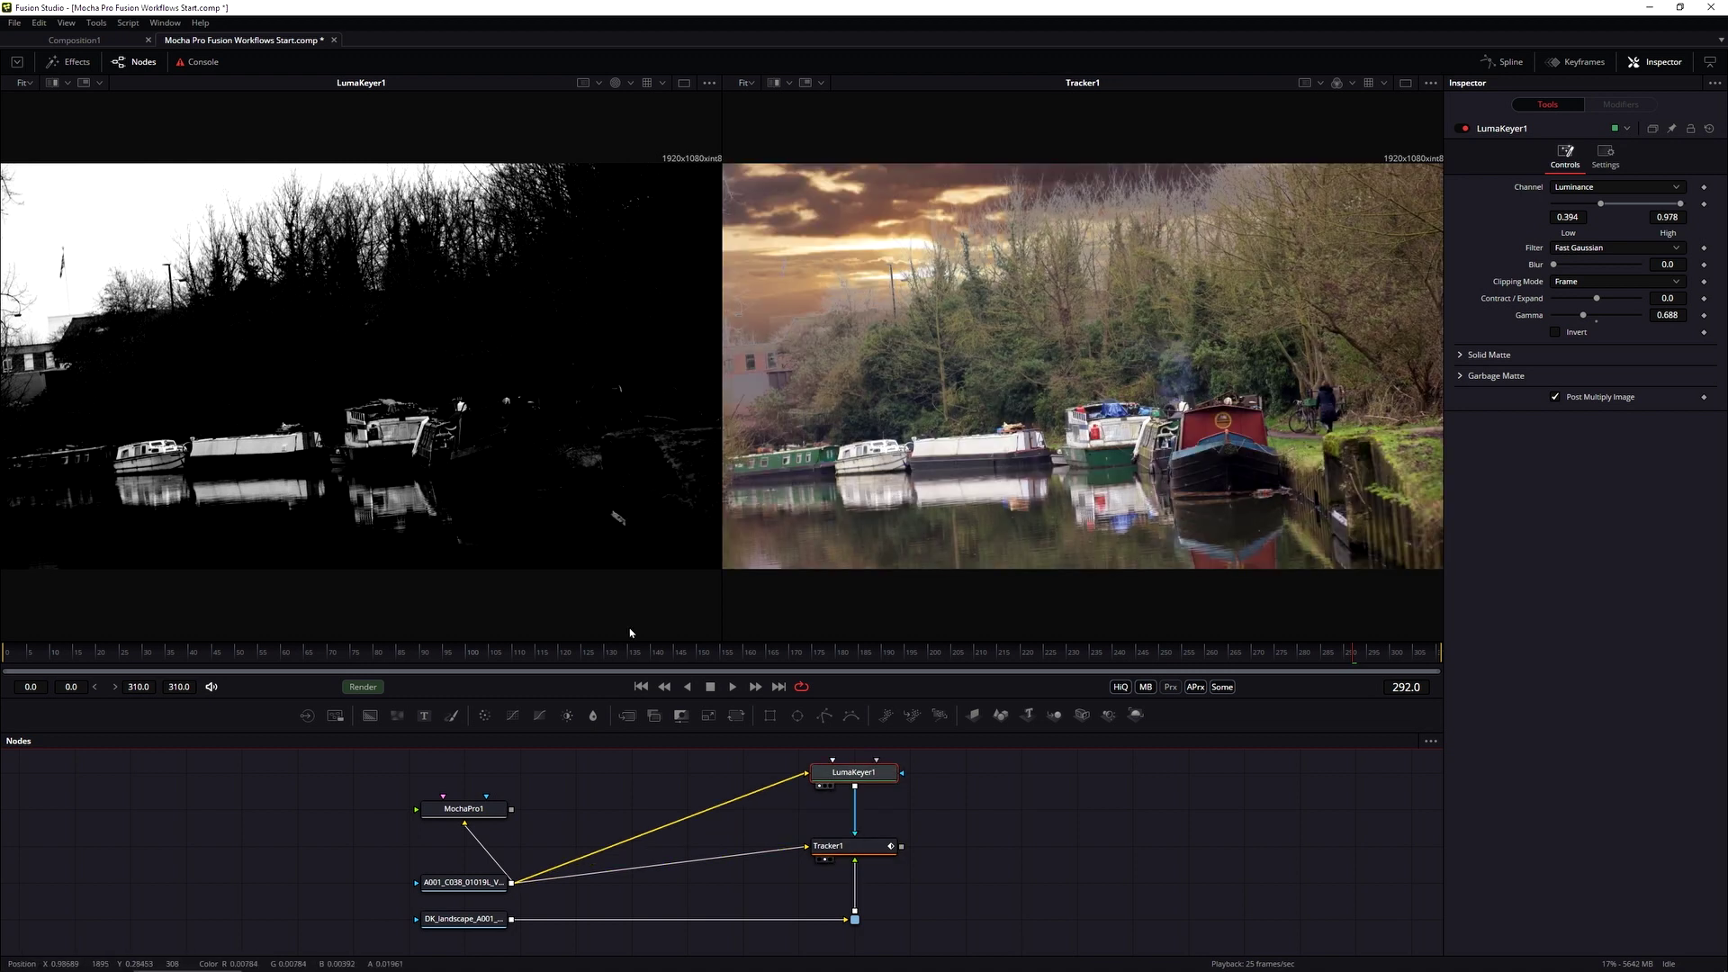
Step: Refine the luma key's low to 0.322 and high to 0.972, and line up Tracker1 and LumaKeyer1 with the source nodes
key(space)
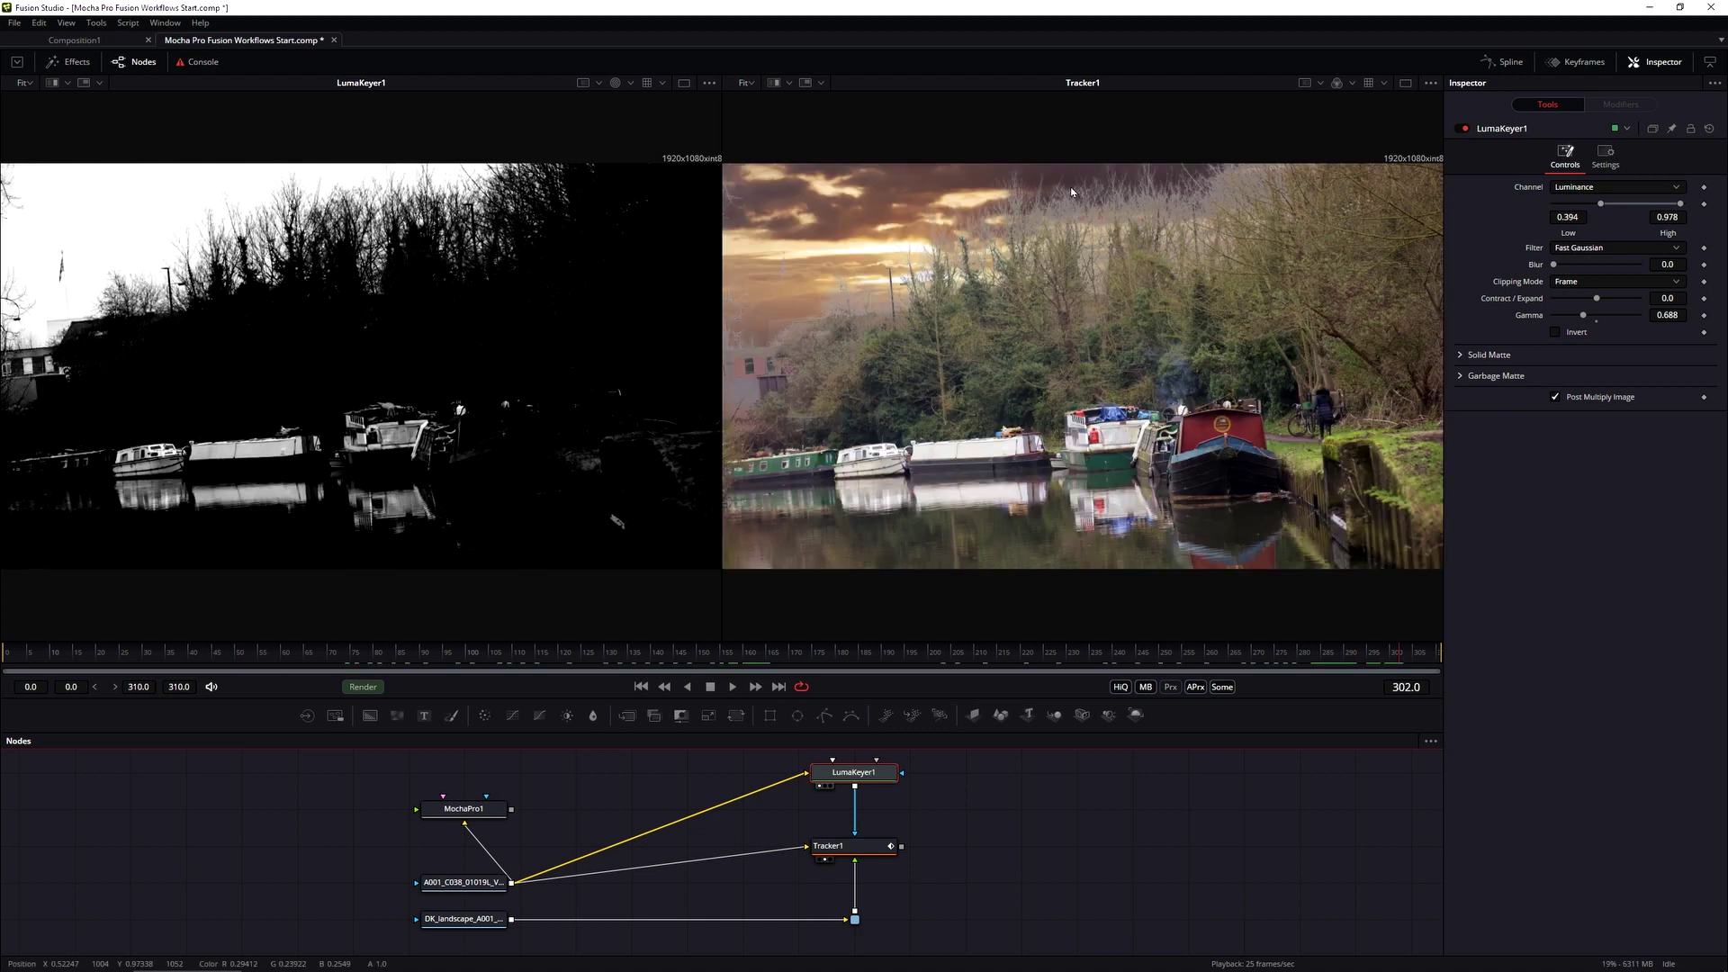
drag(1044, 657, 1293, 654)
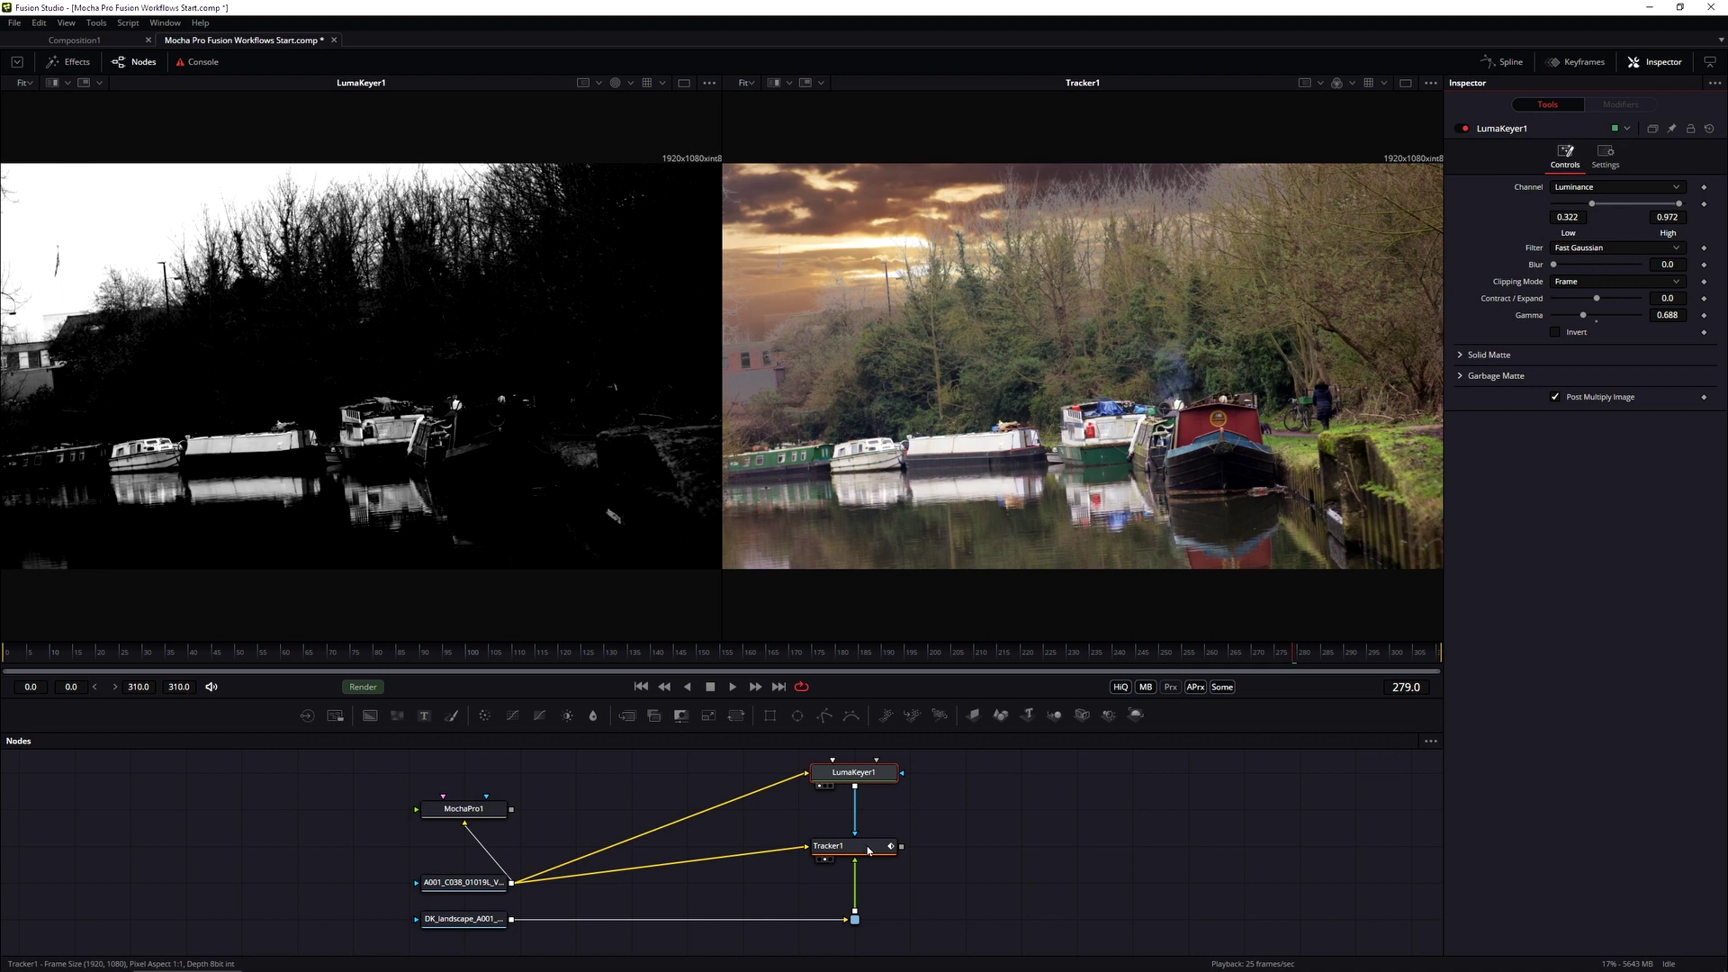
drag(942, 758, 813, 837)
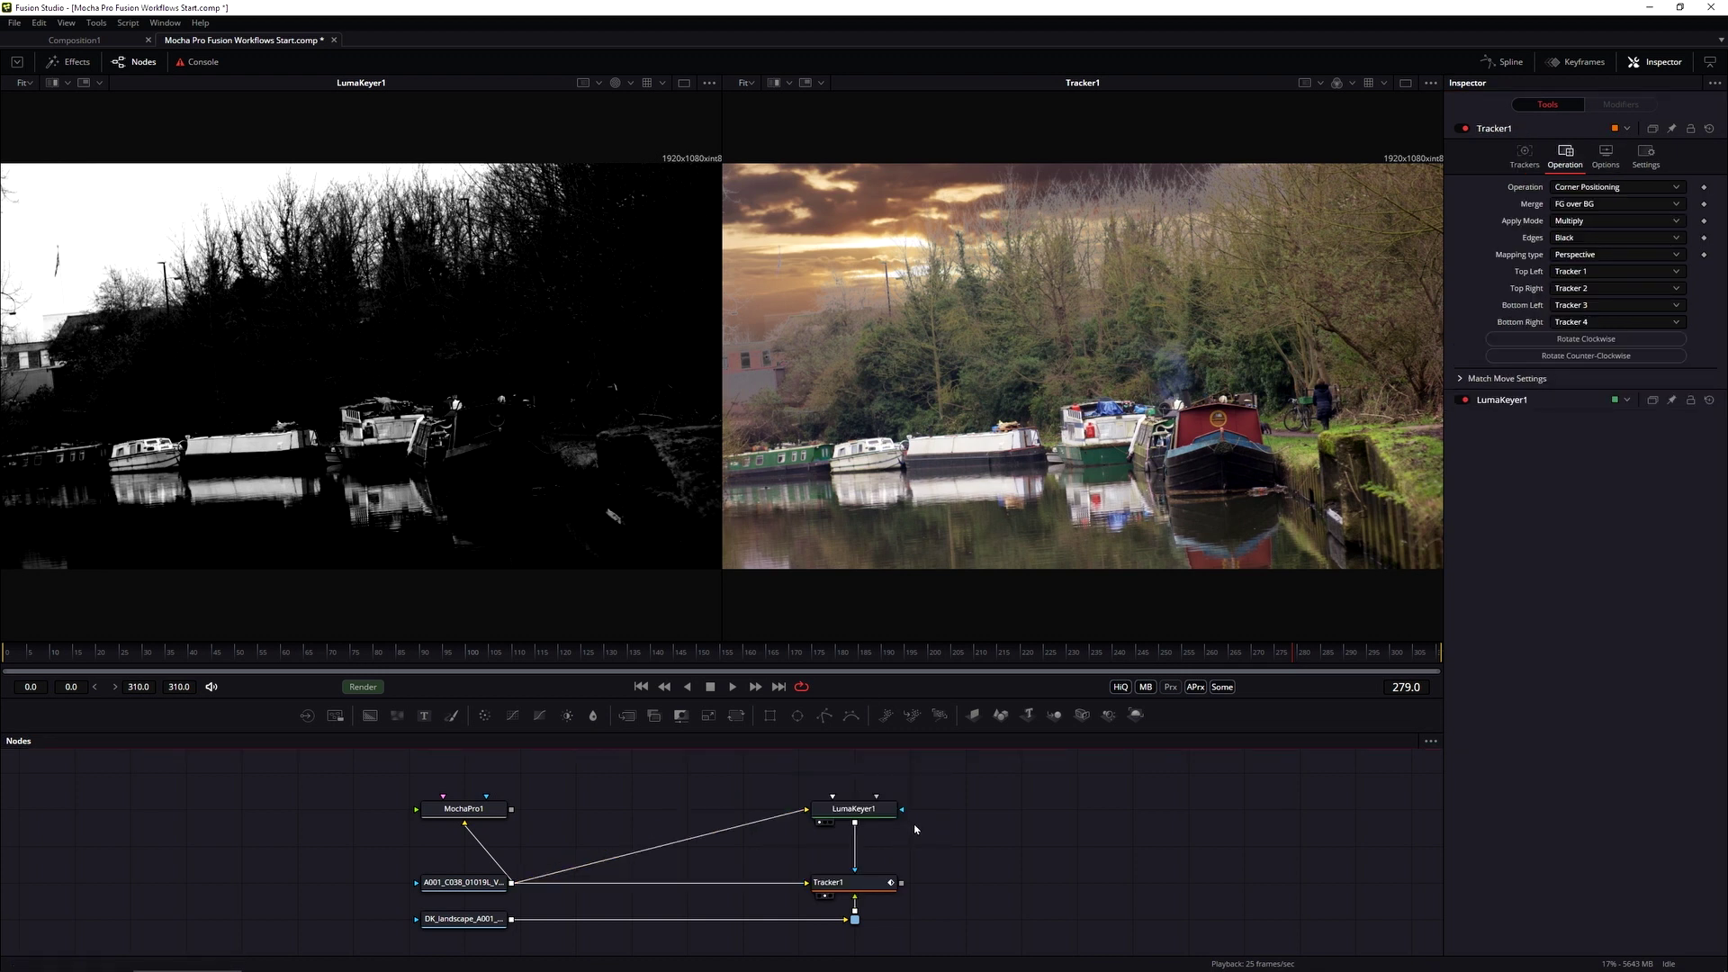
Step: Save the composition and launch the Mocha Pro interface from the MochaPro1 node
click(468, 809)
key(ctrl+s)
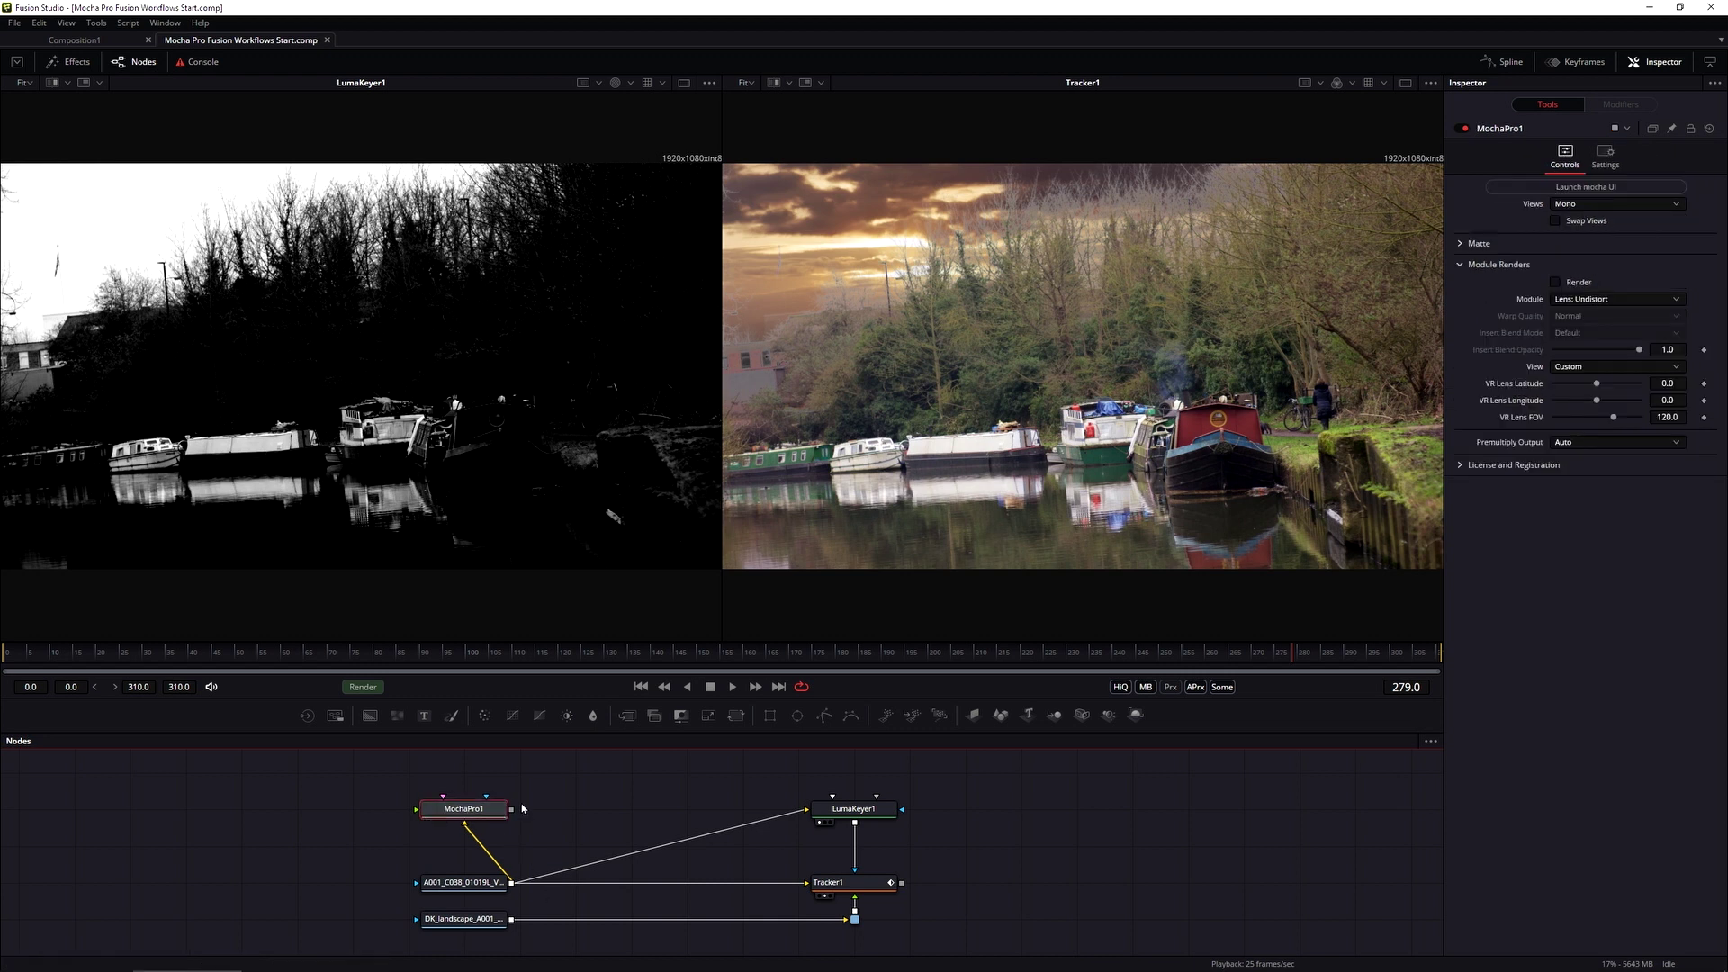
click(1603, 187)
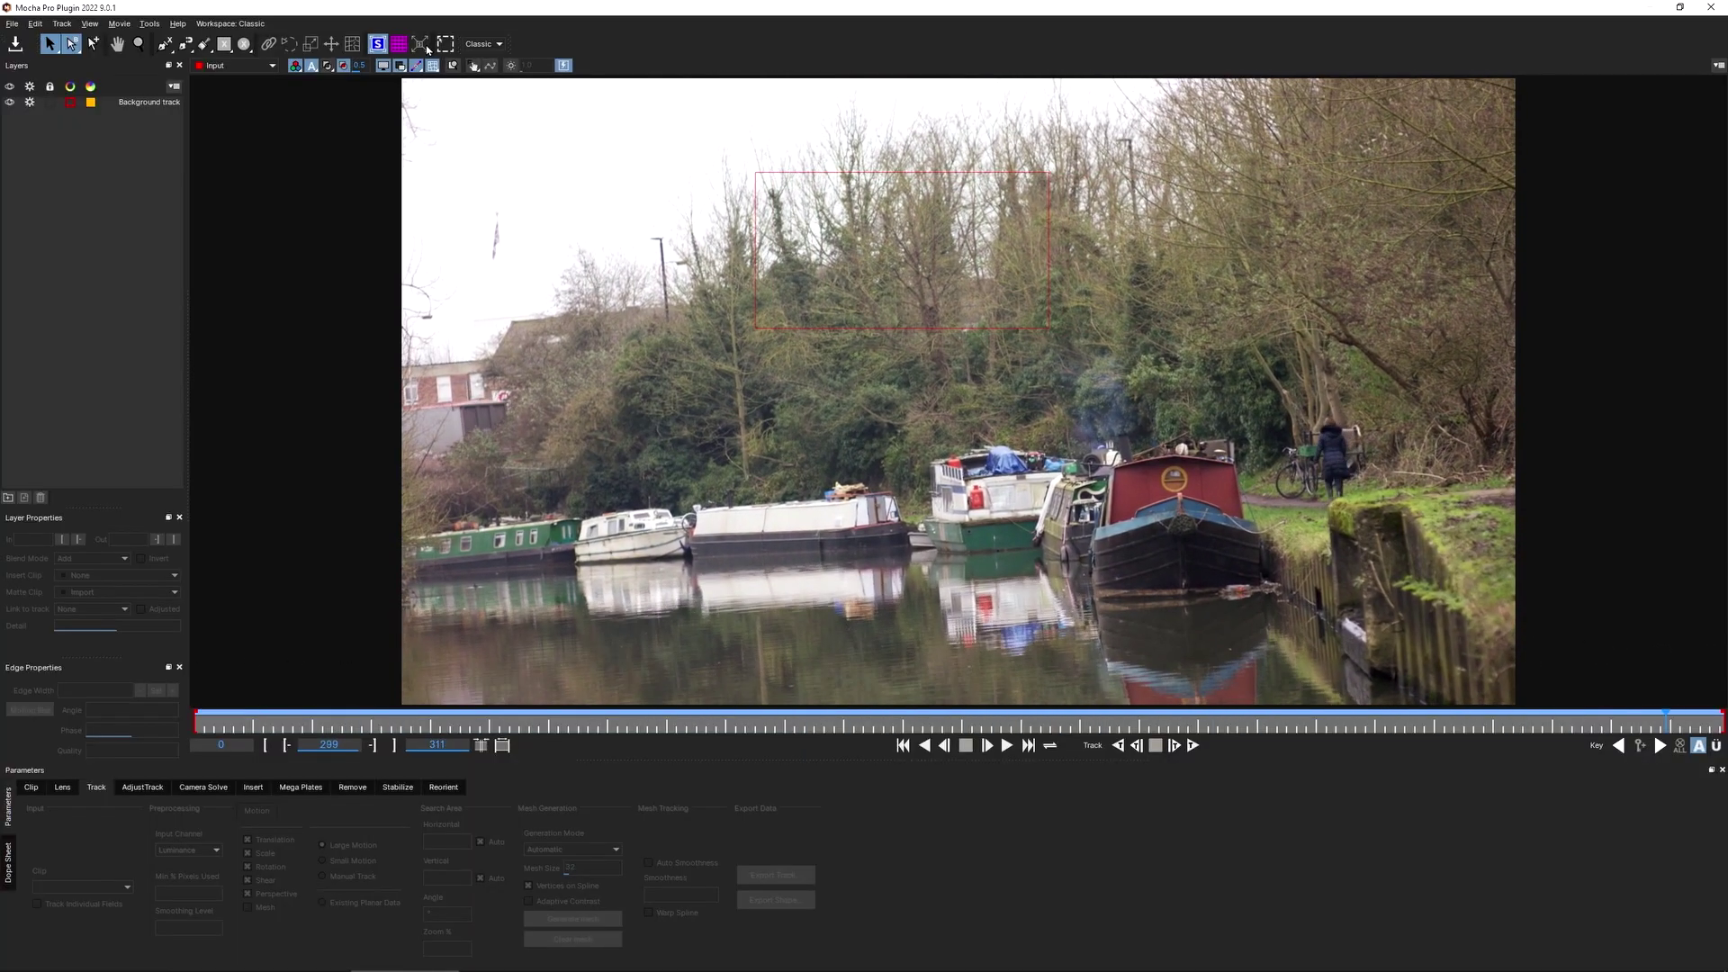
Step: Go to frame 311 and turn off processing and visibility for the Background track layer
drag(1665, 713, 458, 712)
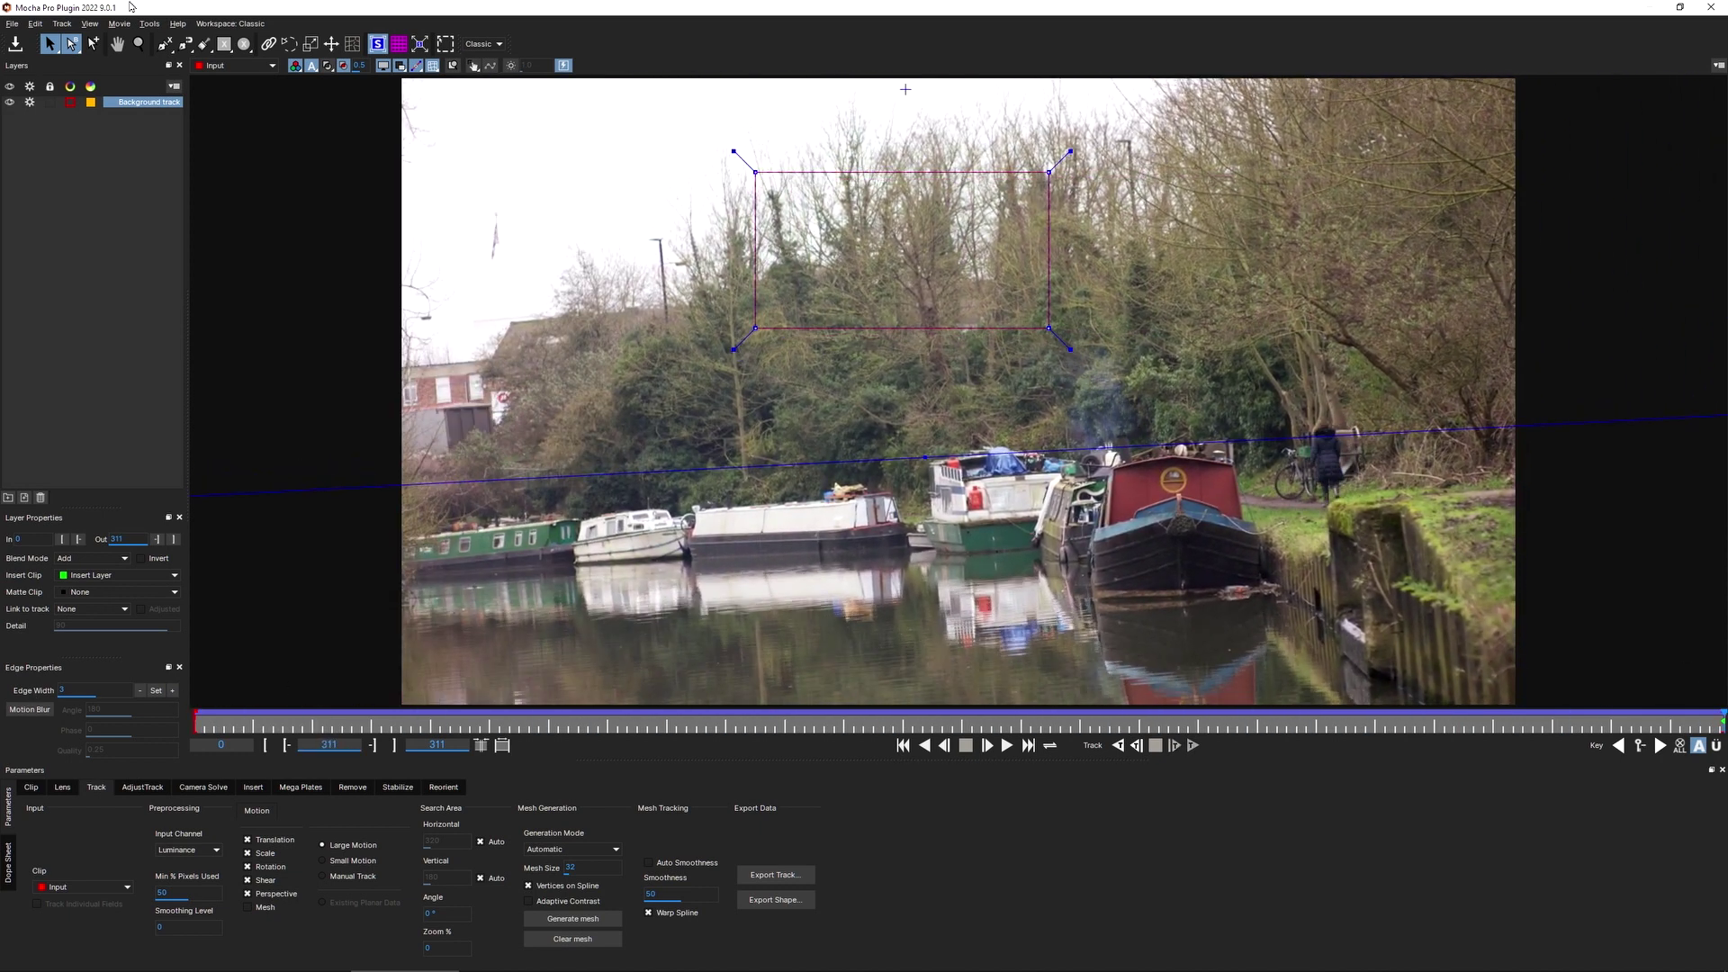
click(31, 103)
click(10, 103)
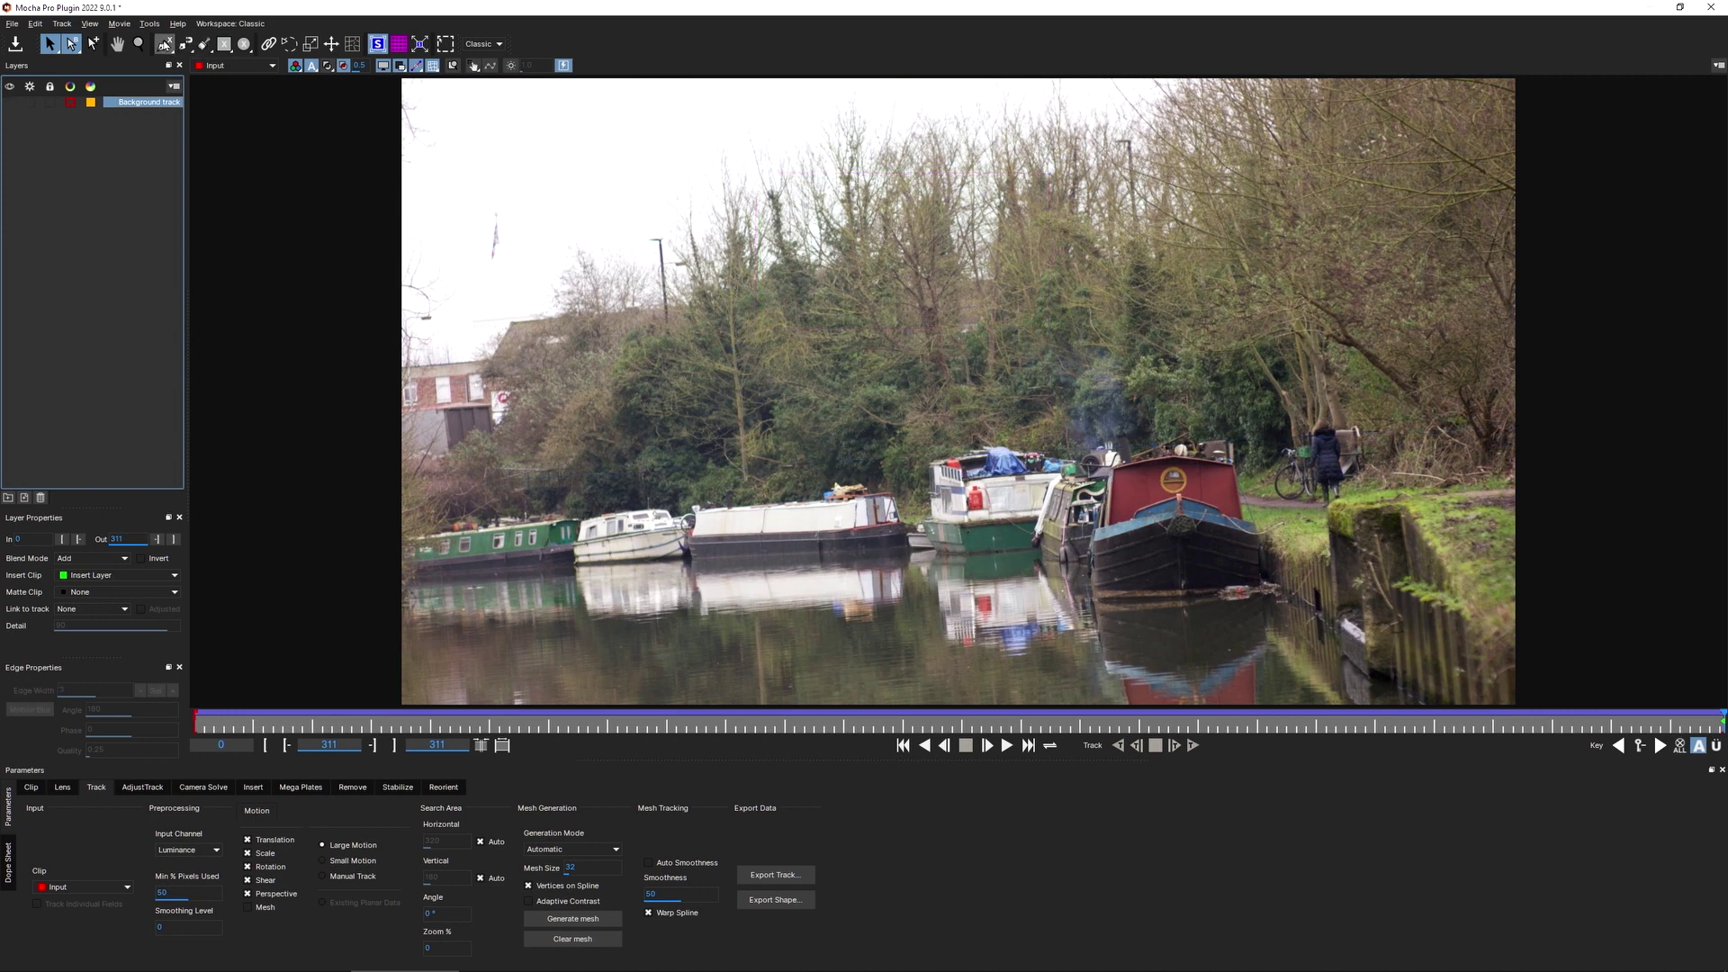
Step: Start an X-spline outside the frame beside the building and plot it over the roofs and along the treeline past the opposite edge
click(164, 43)
click(314, 372)
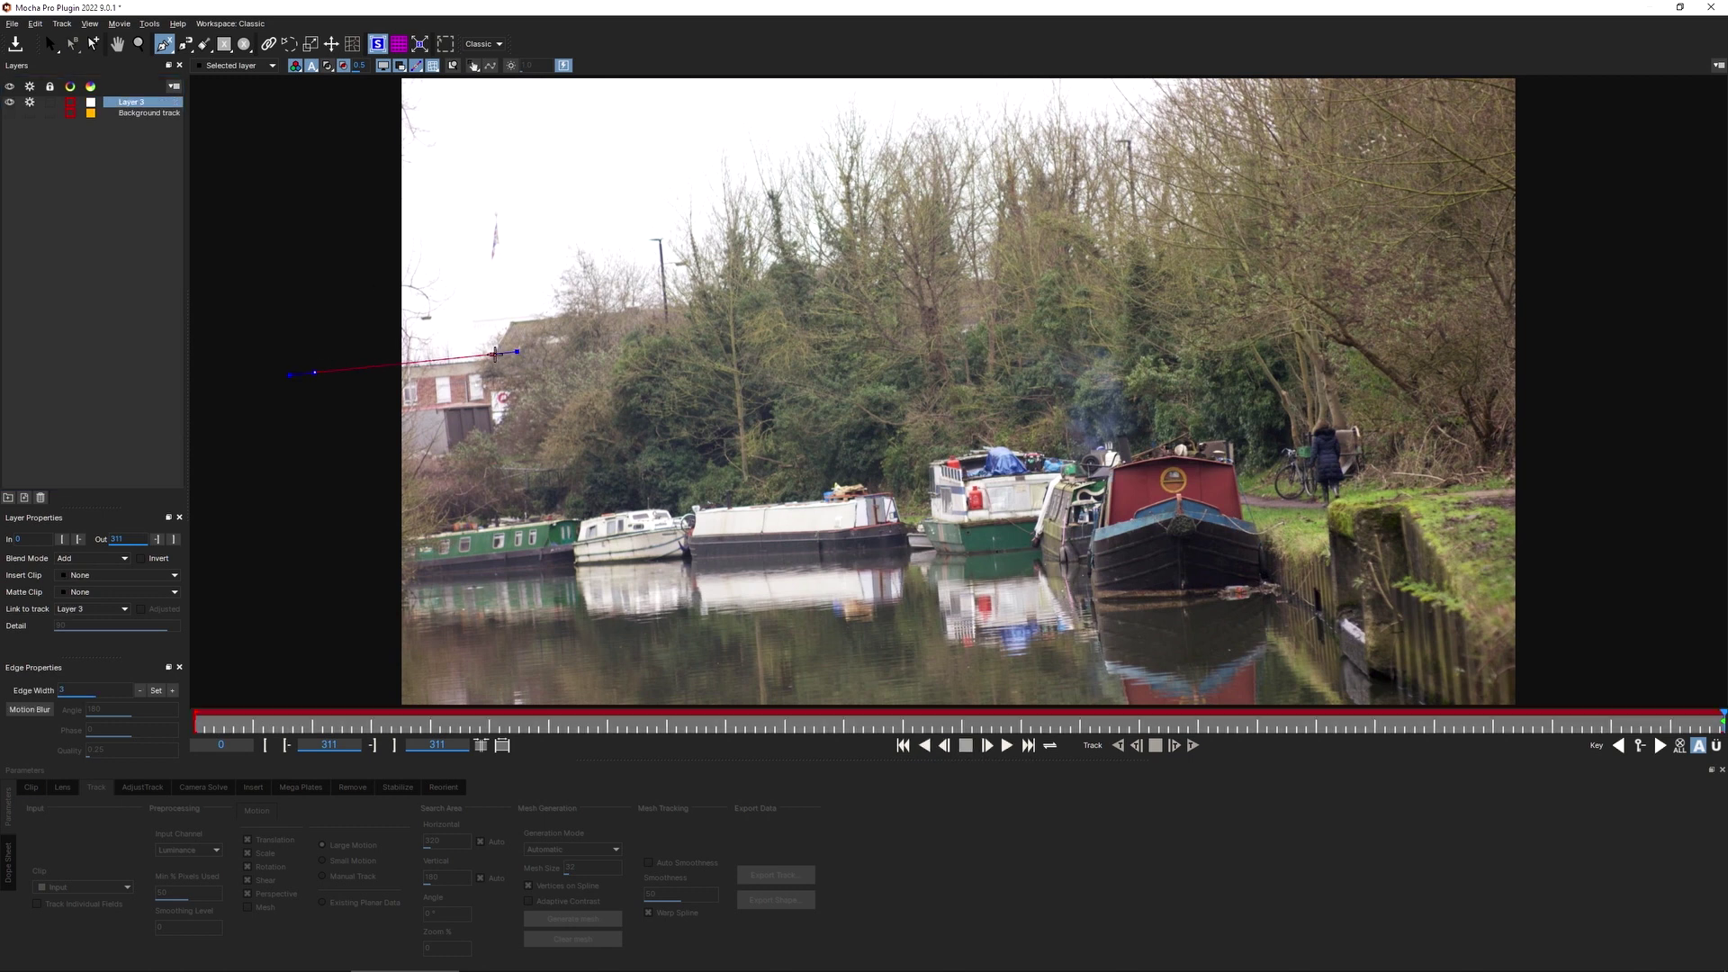
click(472, 358)
click(472, 320)
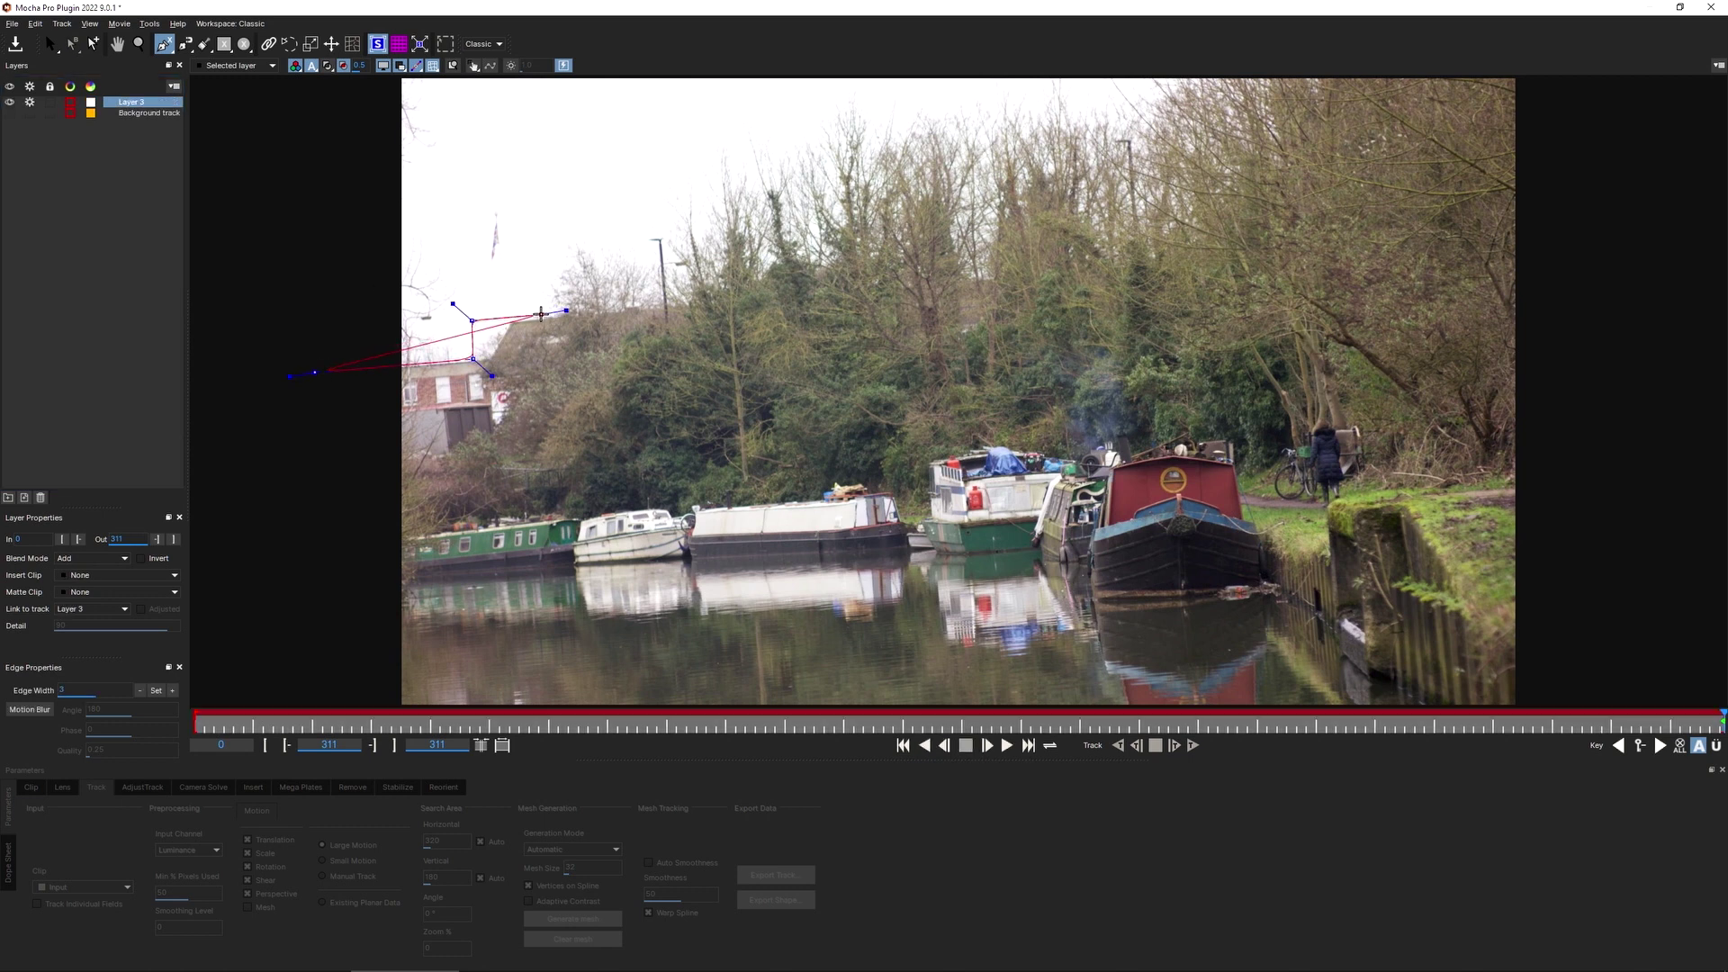
click(549, 316)
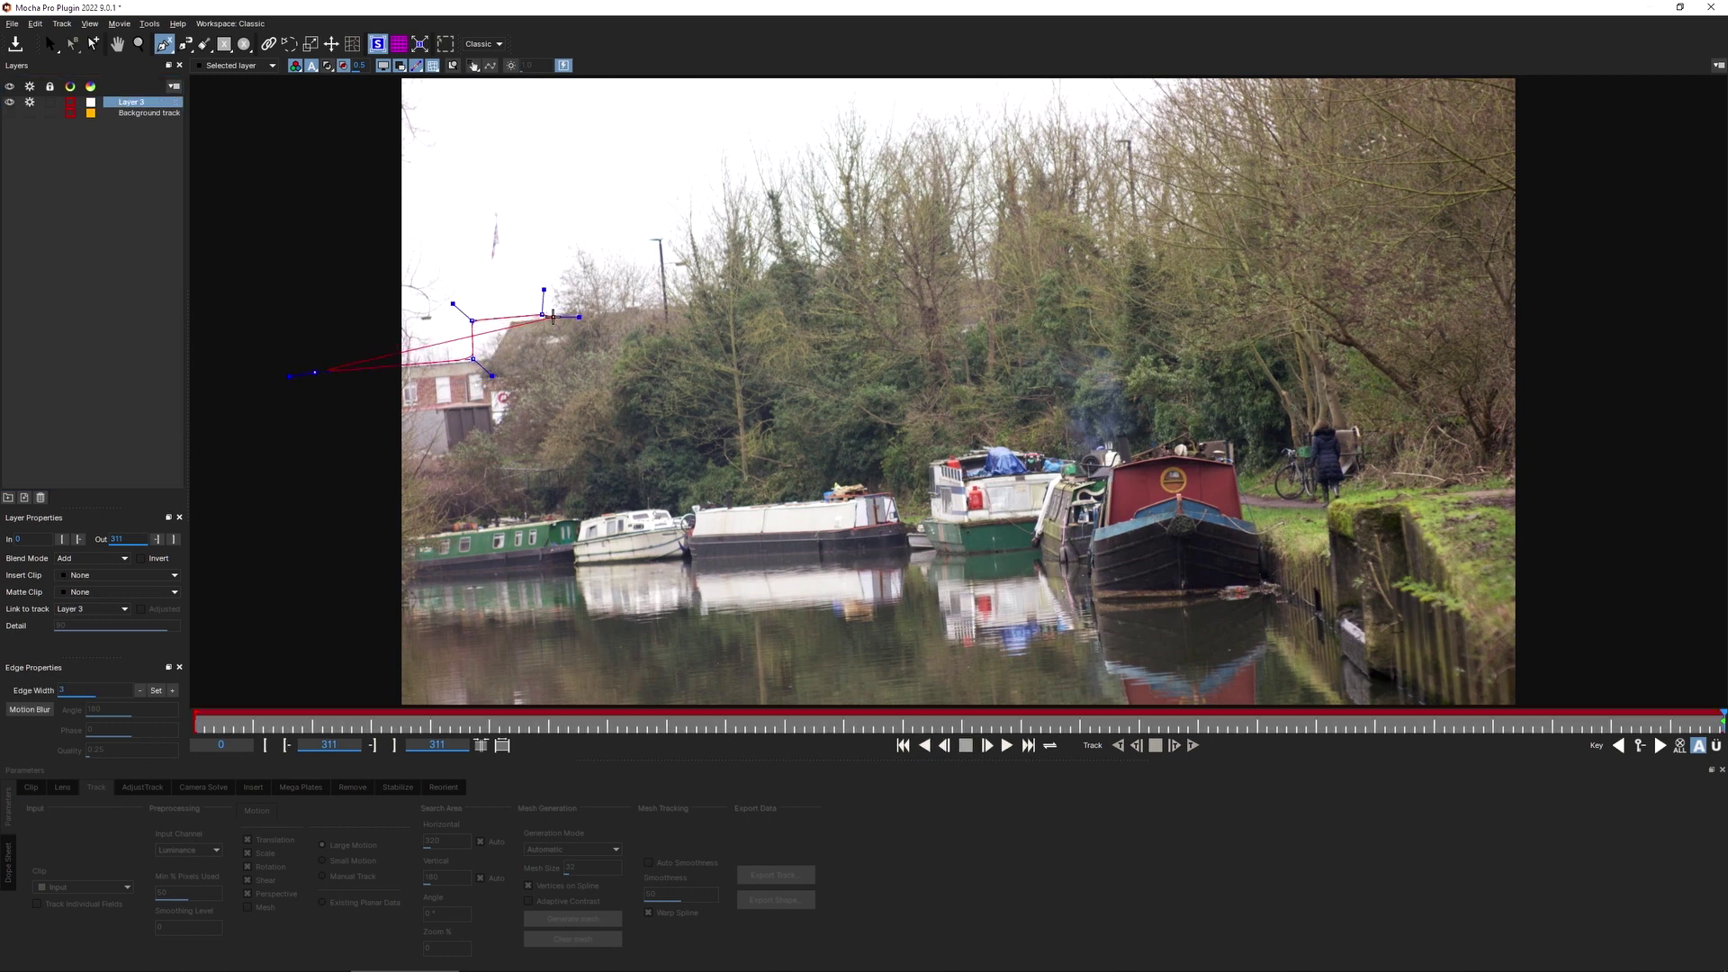
click(711, 308)
click(922, 281)
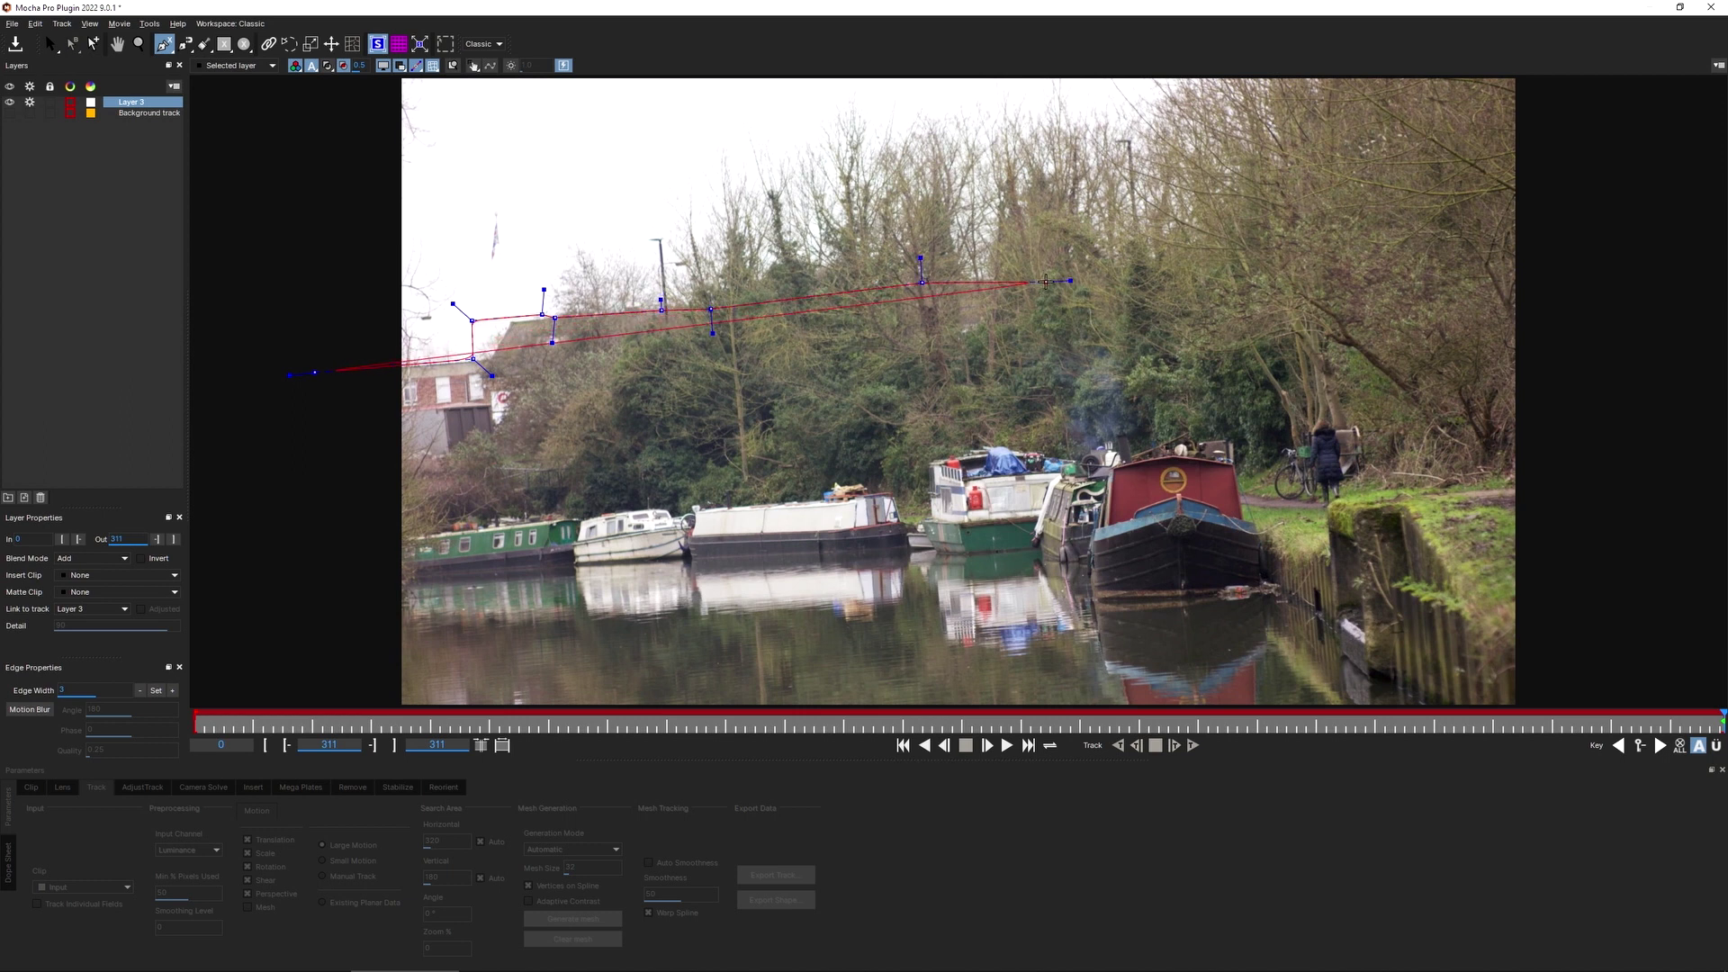
click(1044, 282)
click(1345, 276)
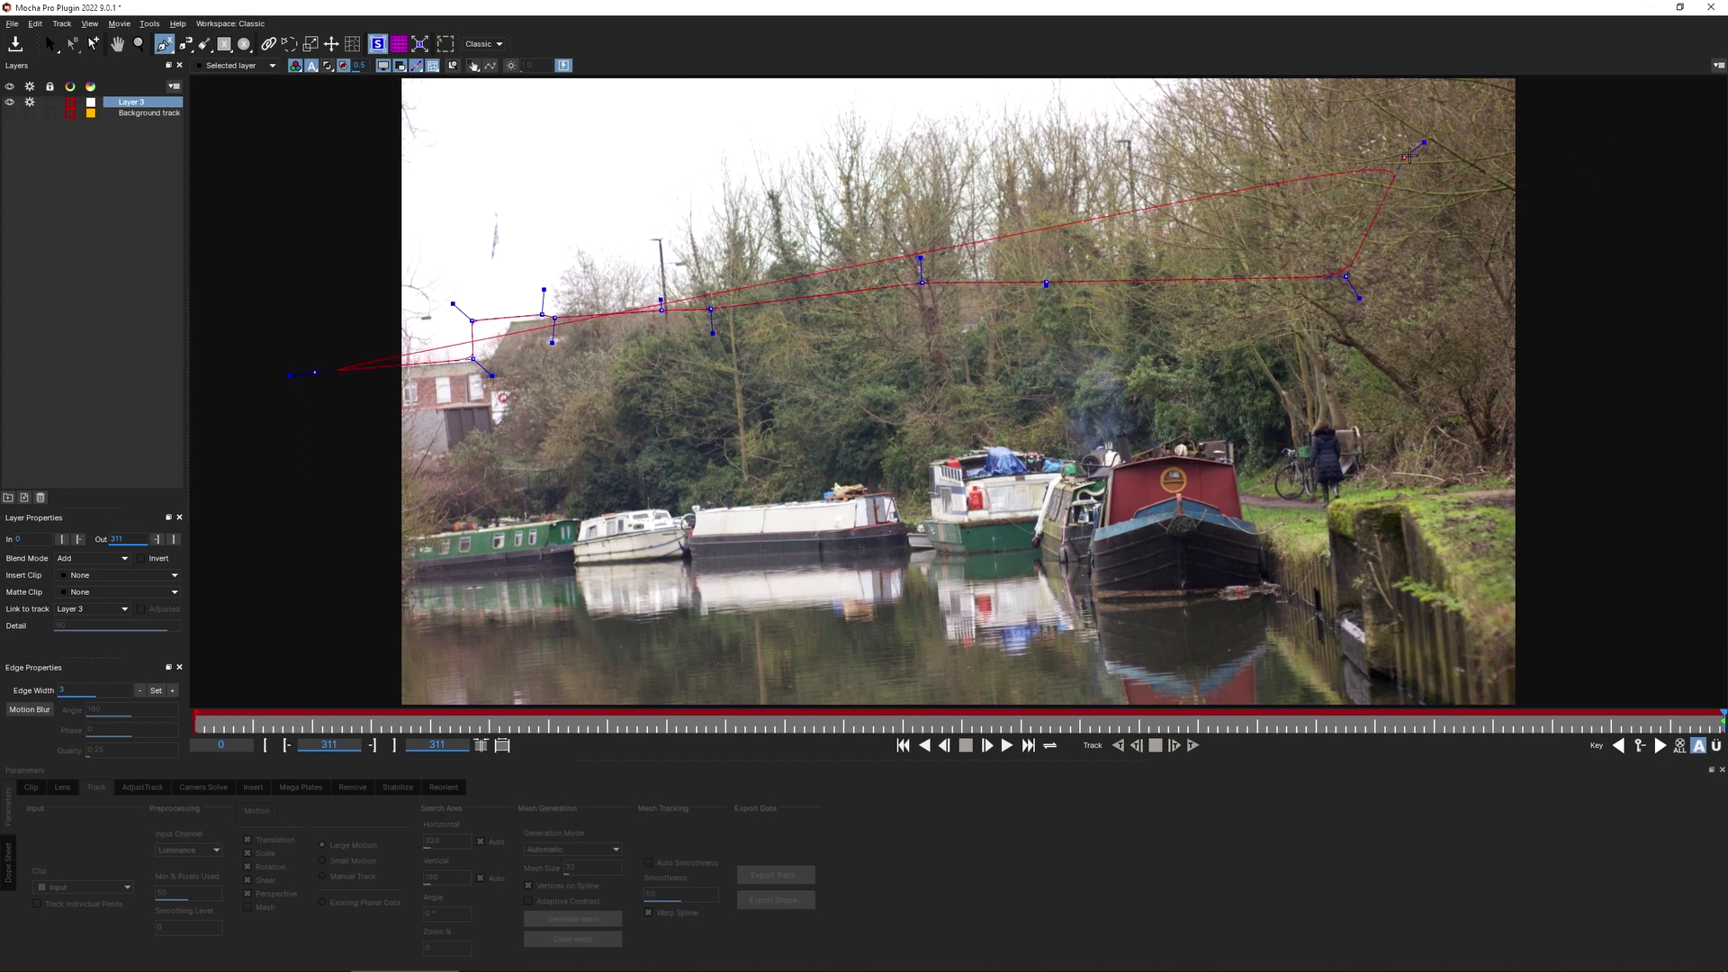
click(1409, 155)
click(1604, 126)
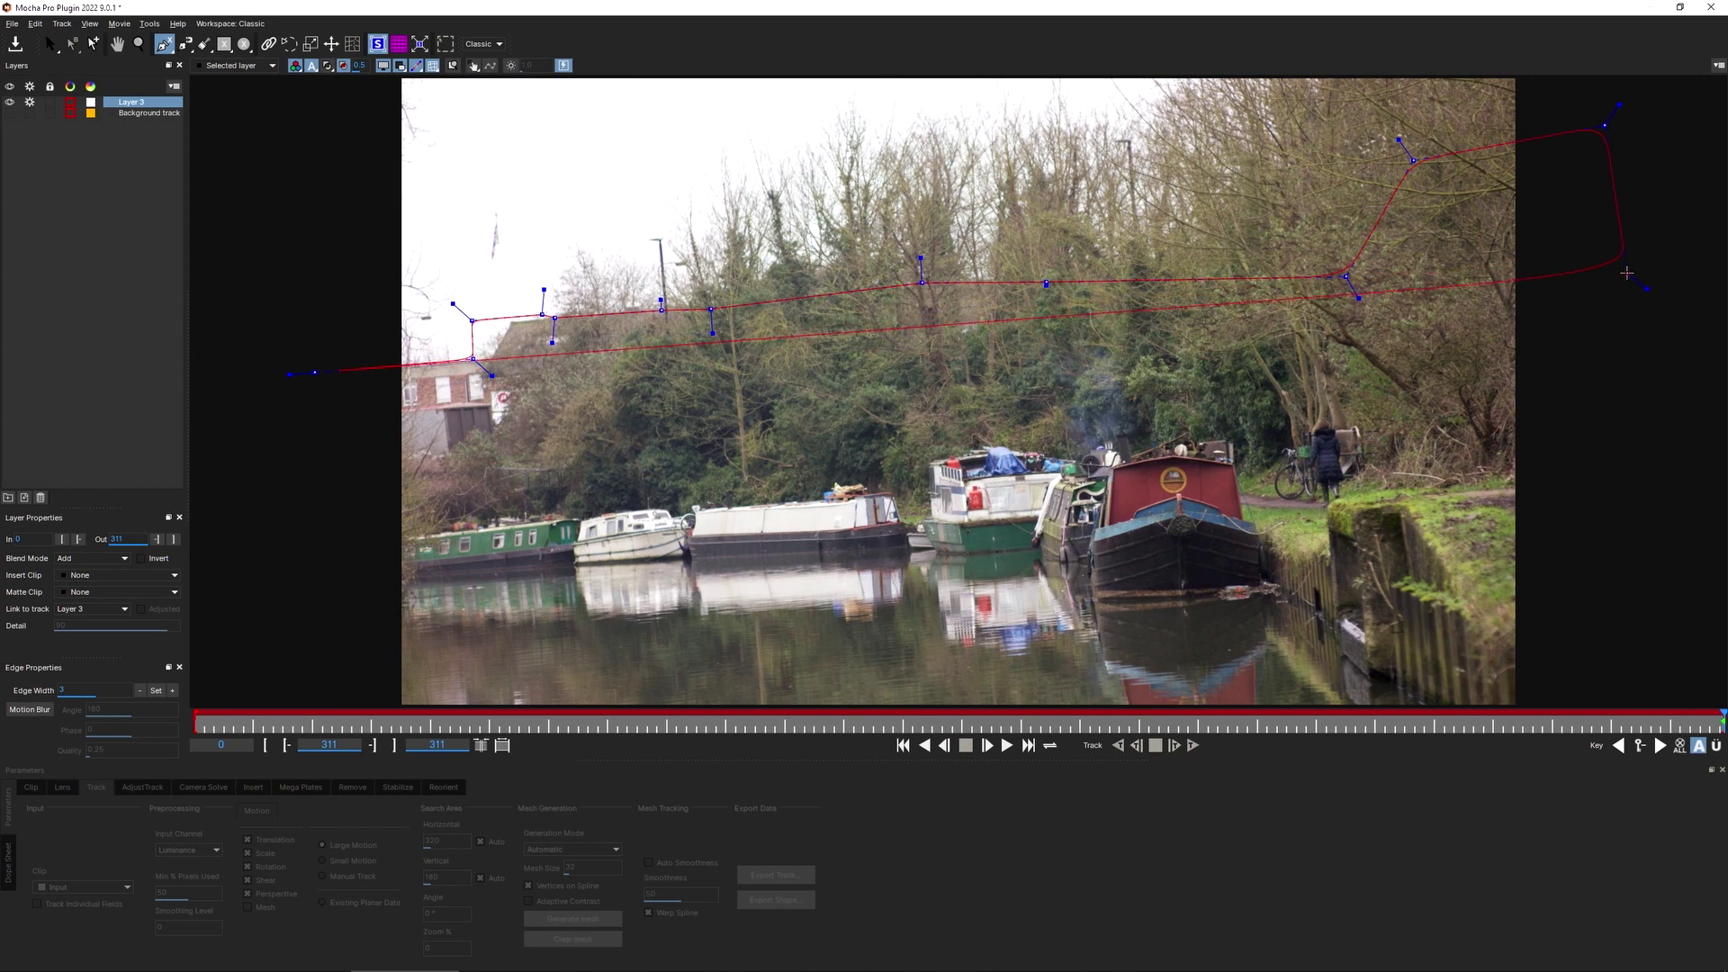
Step: Continue the X-spline outside the frame and around below the footage, and close it so it encloses the foreground
key(z)
drag(1627, 272, 1141, 434)
key(x)
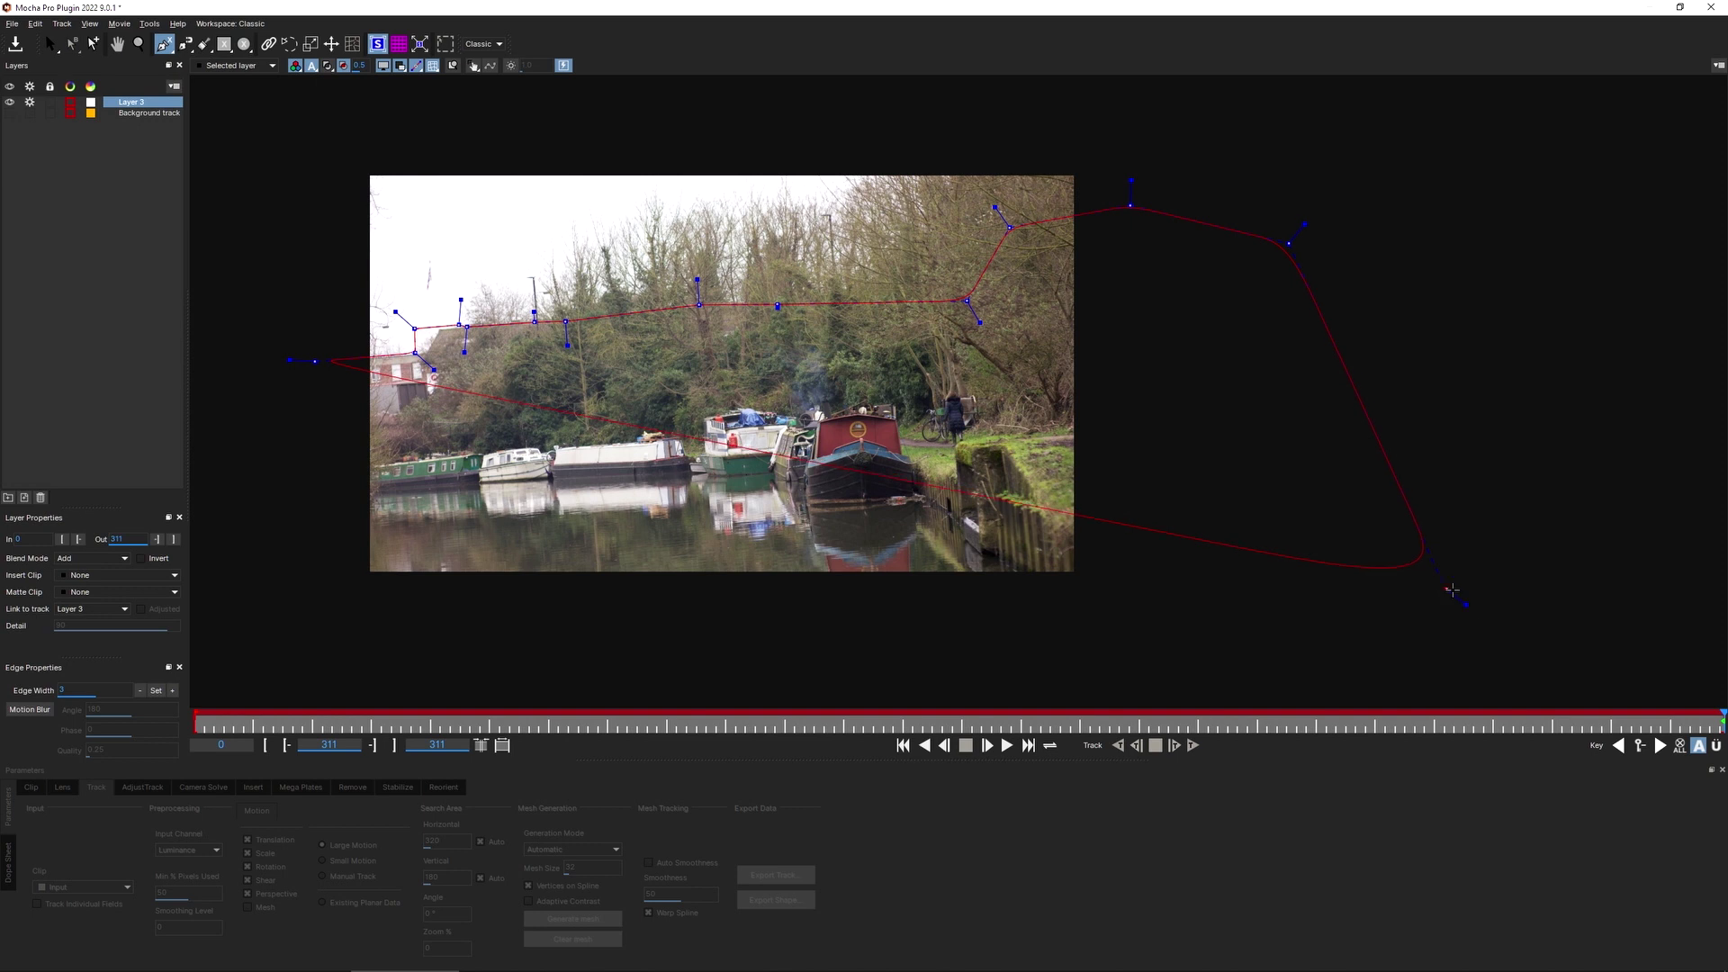
click(1474, 652)
click(290, 638)
right_click(495, 454)
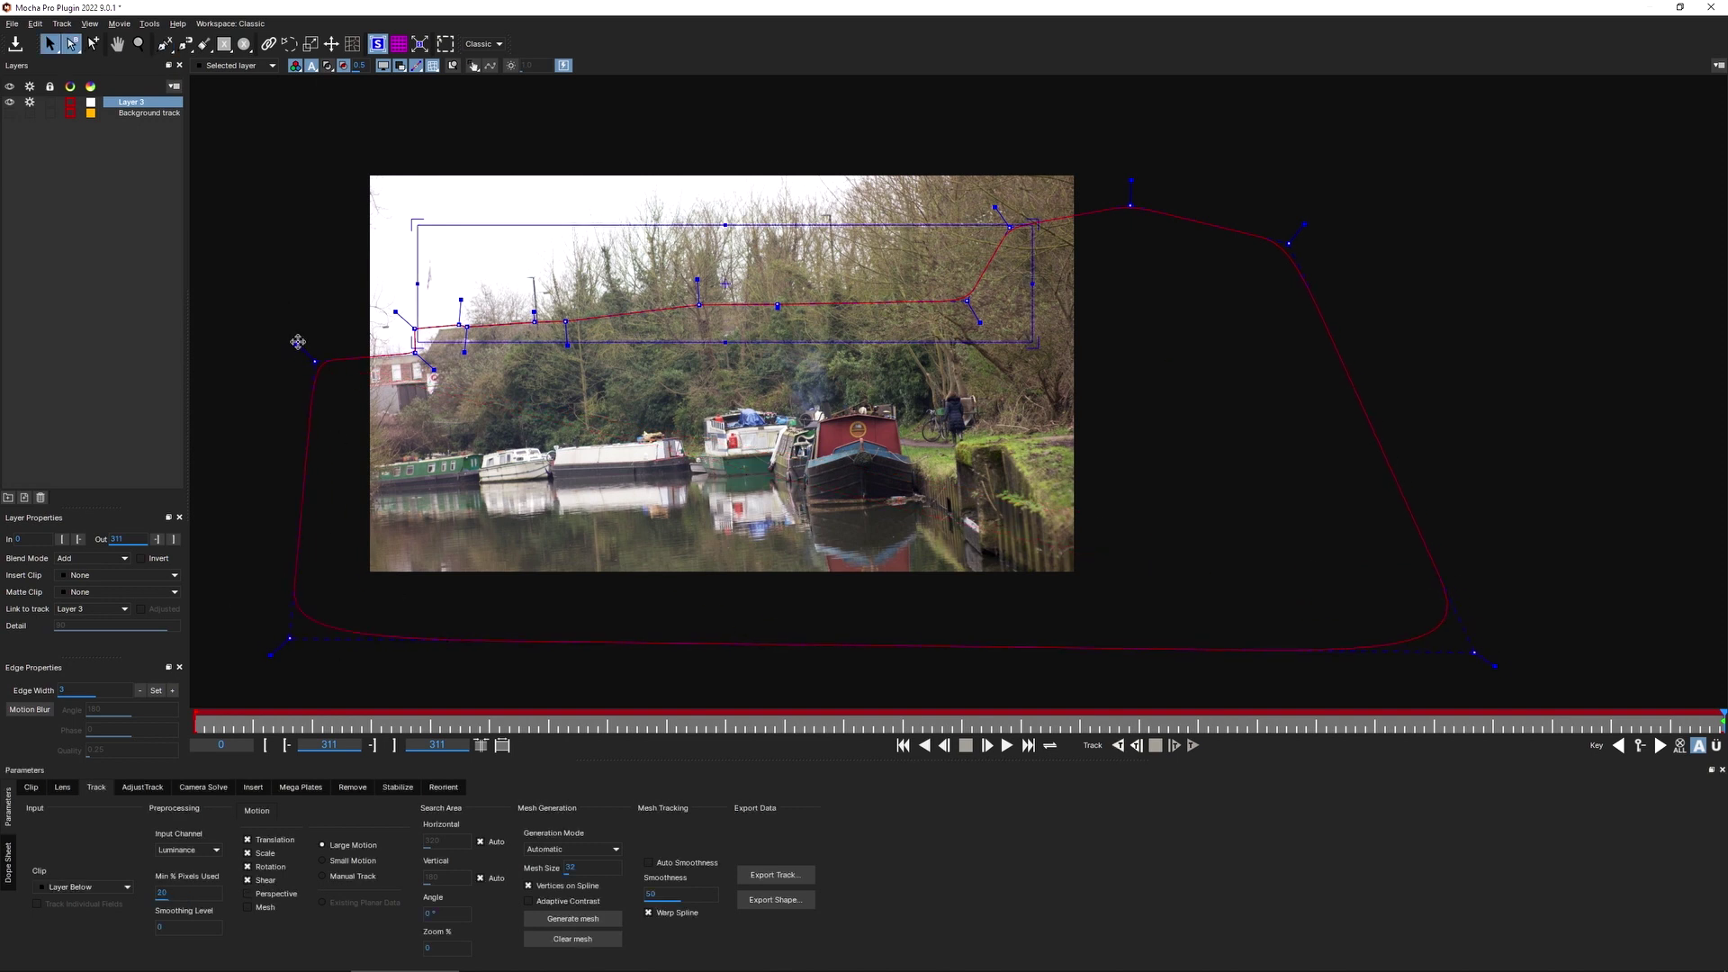
Step: Sharpen the new spline's rounded corner points and hide the planar surface overlay
drag(296, 344, 291, 340)
click(381, 46)
key(z)
drag(439, 372, 606, 482)
key(x)
drag(602, 382, 602, 384)
drag(773, 368, 570, 180)
key(z)
key(x)
drag(570, 180, 247, 88)
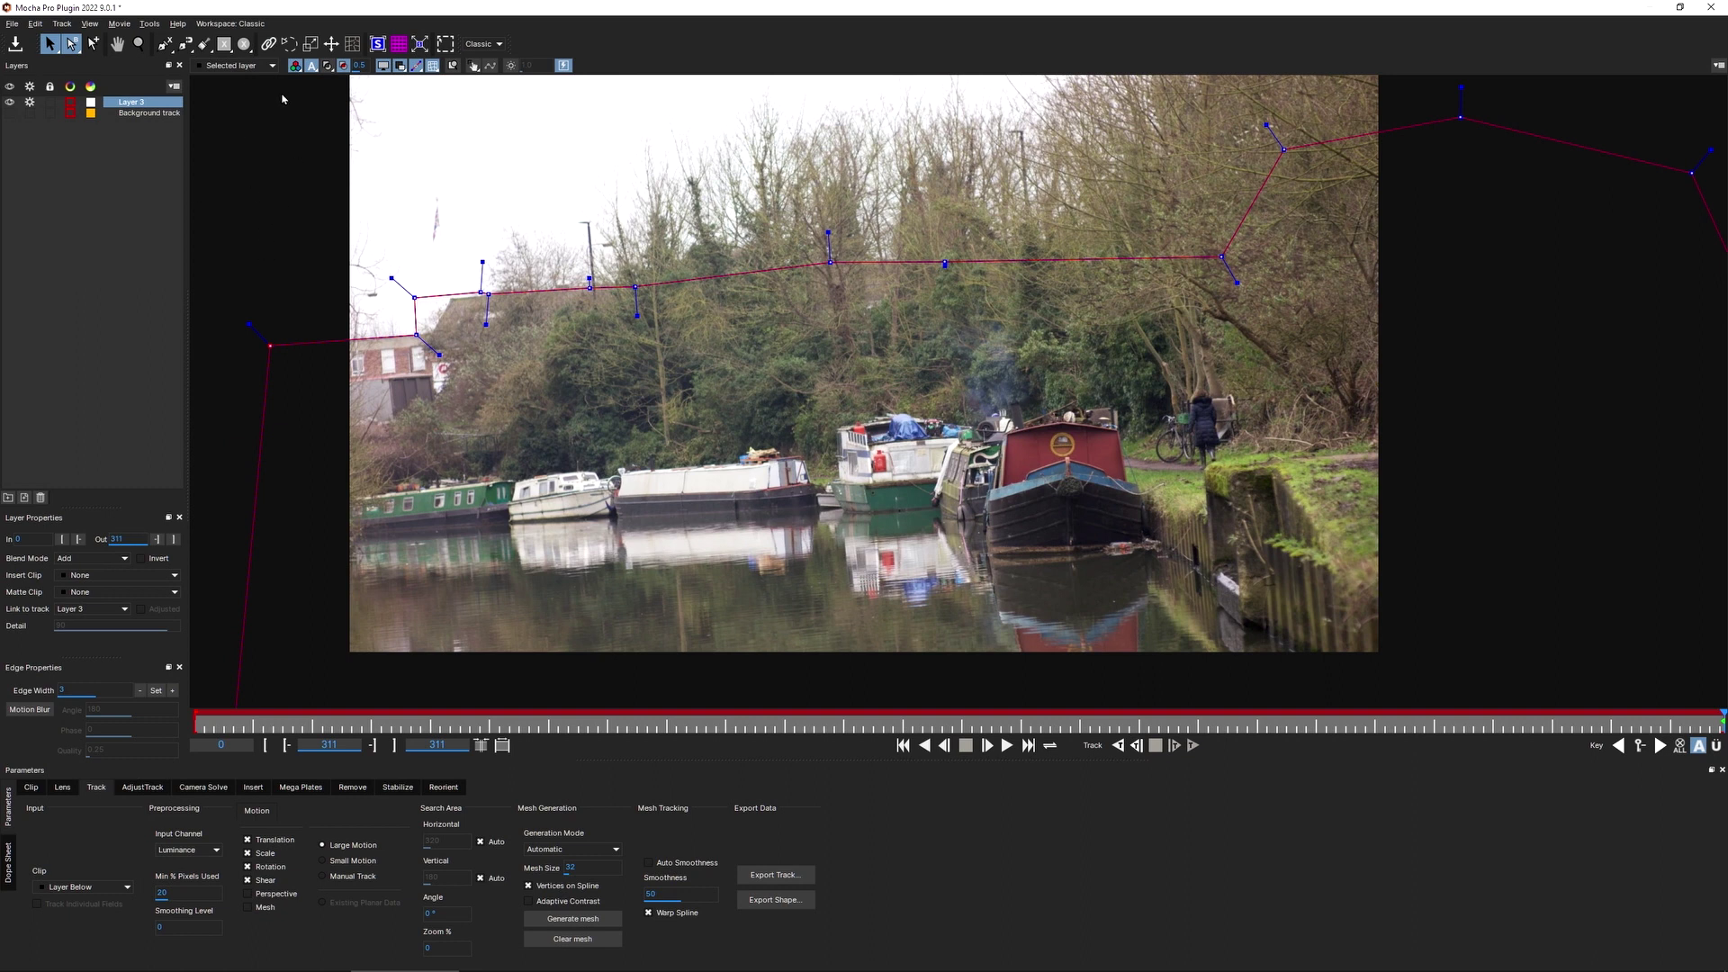
Step: Set the new spline layer's matte color to cyan (#00ffff) and display its colored matte fill
click(89, 102)
click(815, 403)
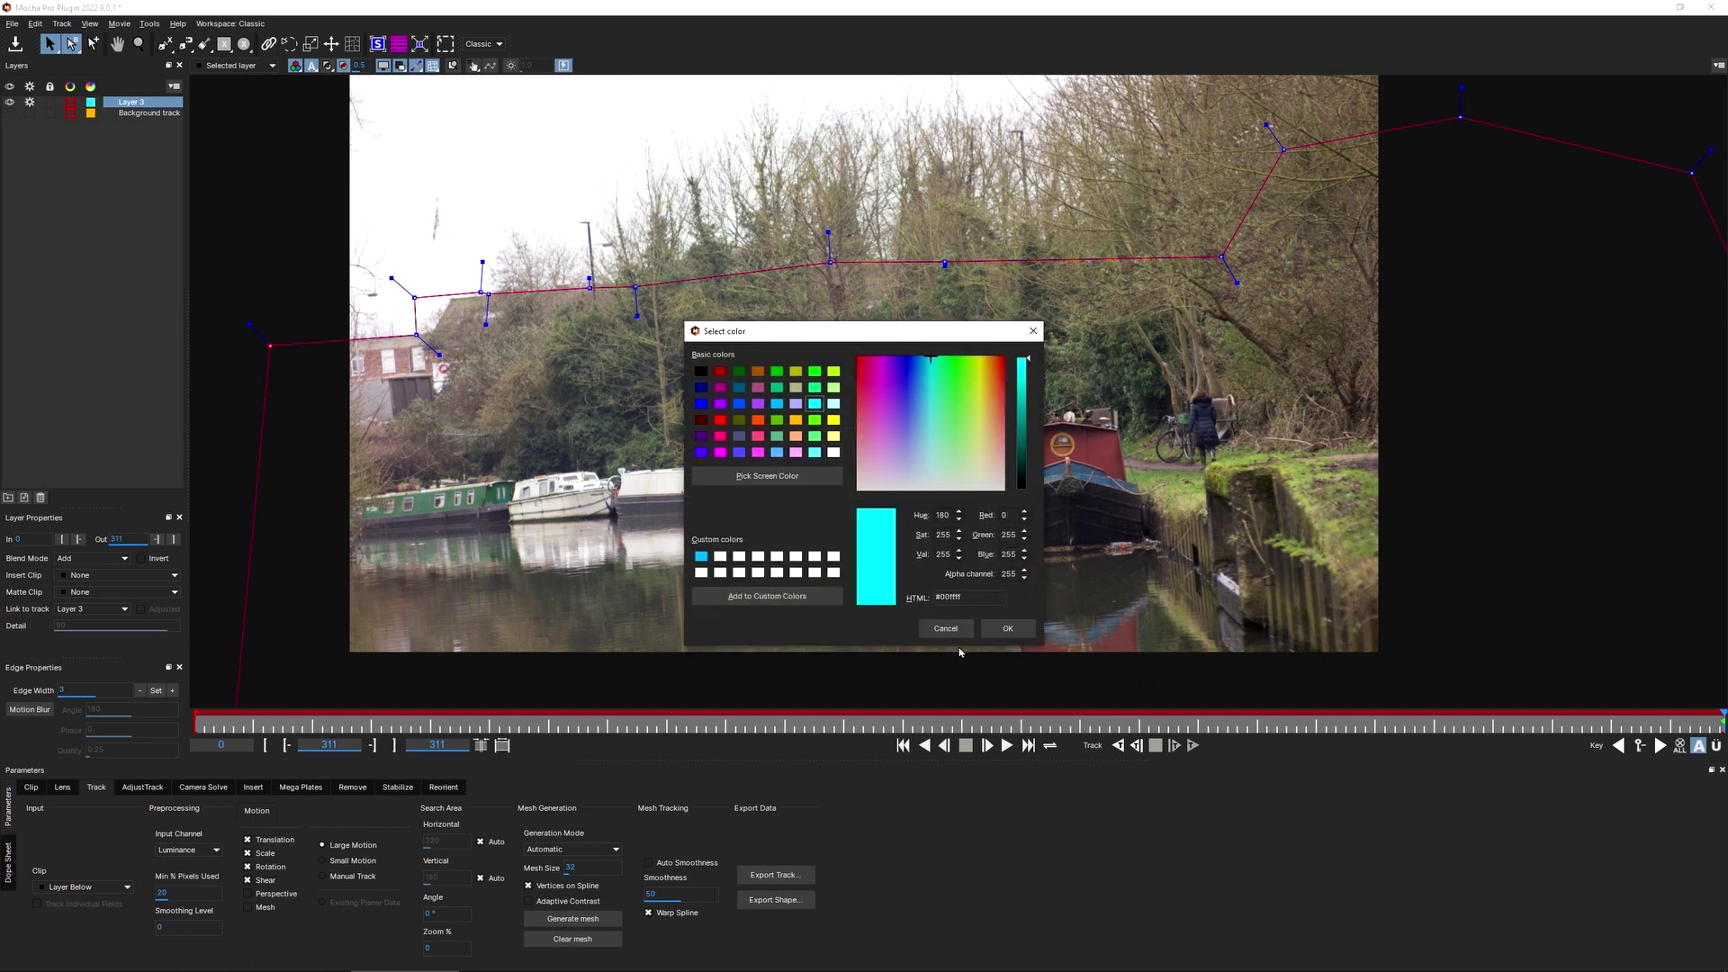
click(1008, 633)
click(1008, 628)
key(m)
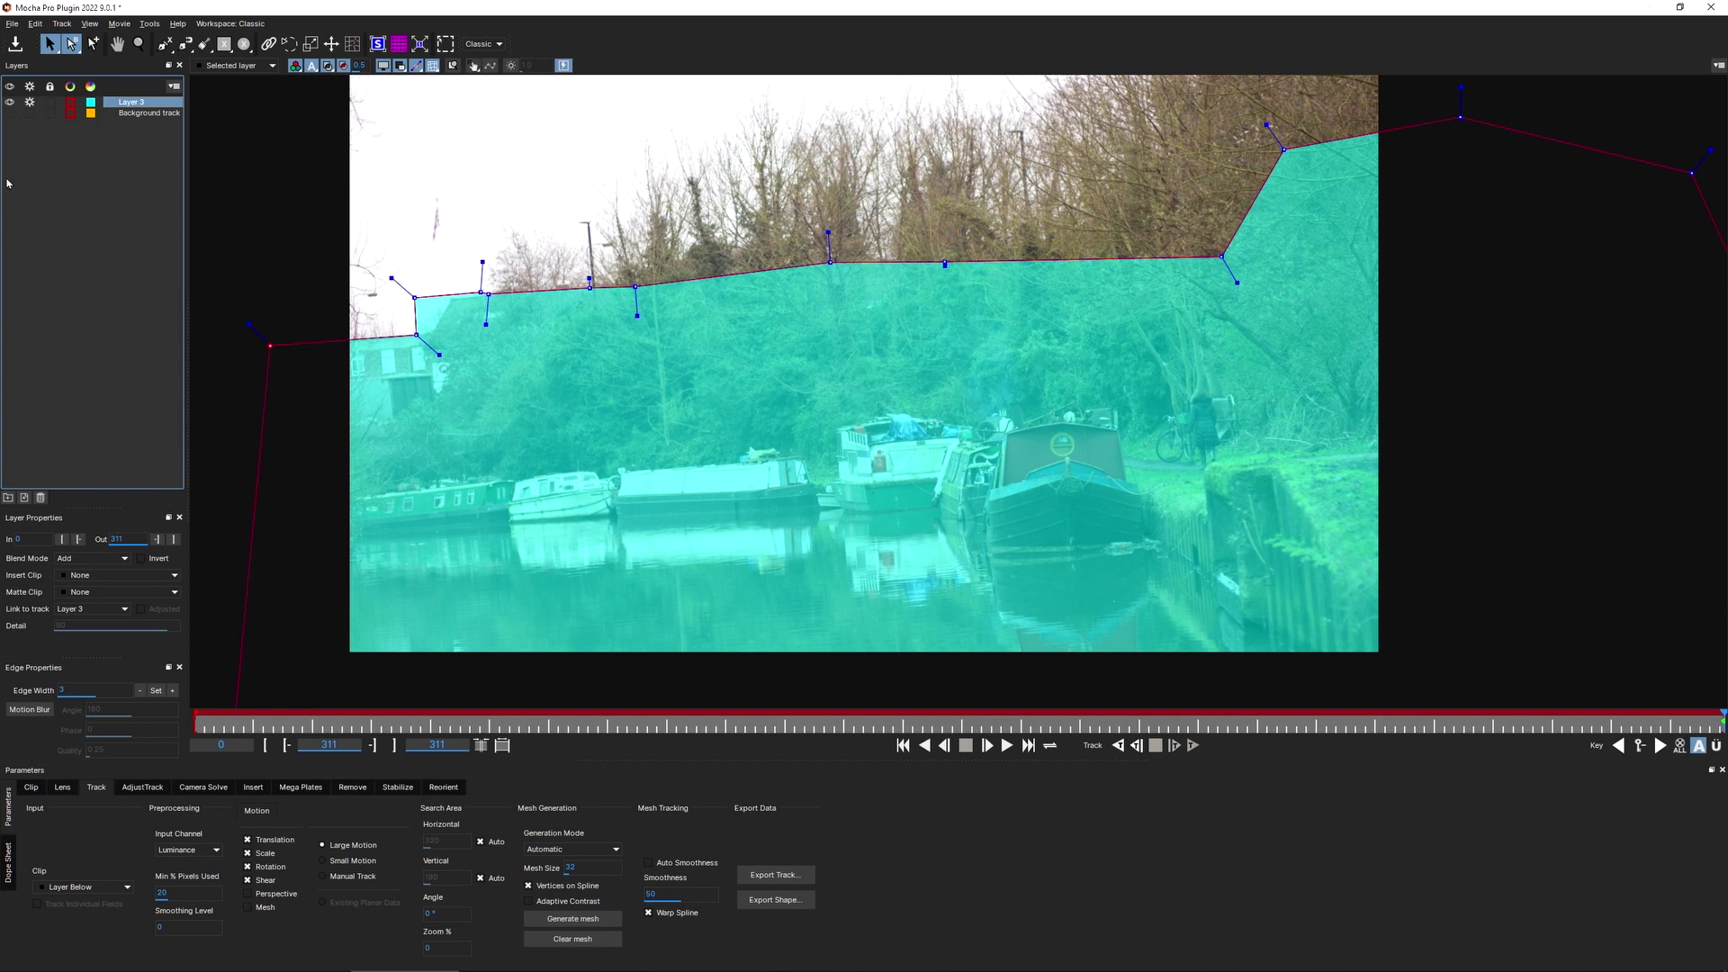
Step: Rename the new spline layer as Garbage mask and link it to the Background track layer's track
double_click(130, 105)
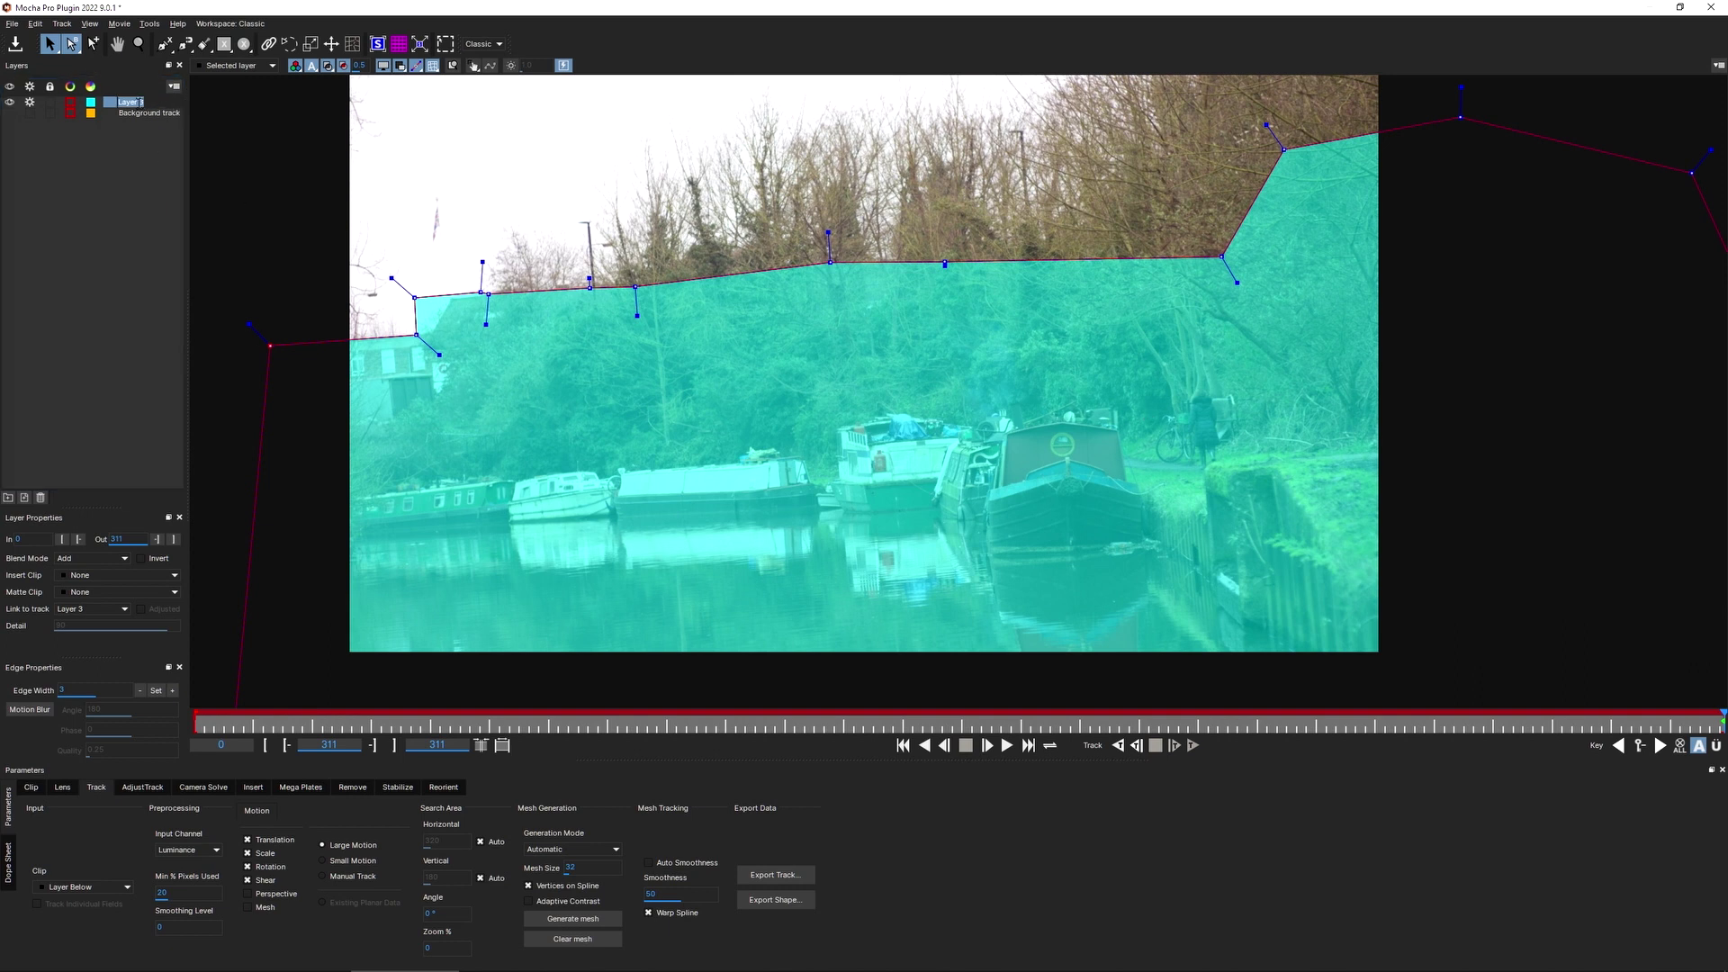
text(garbage mask)
key(Return)
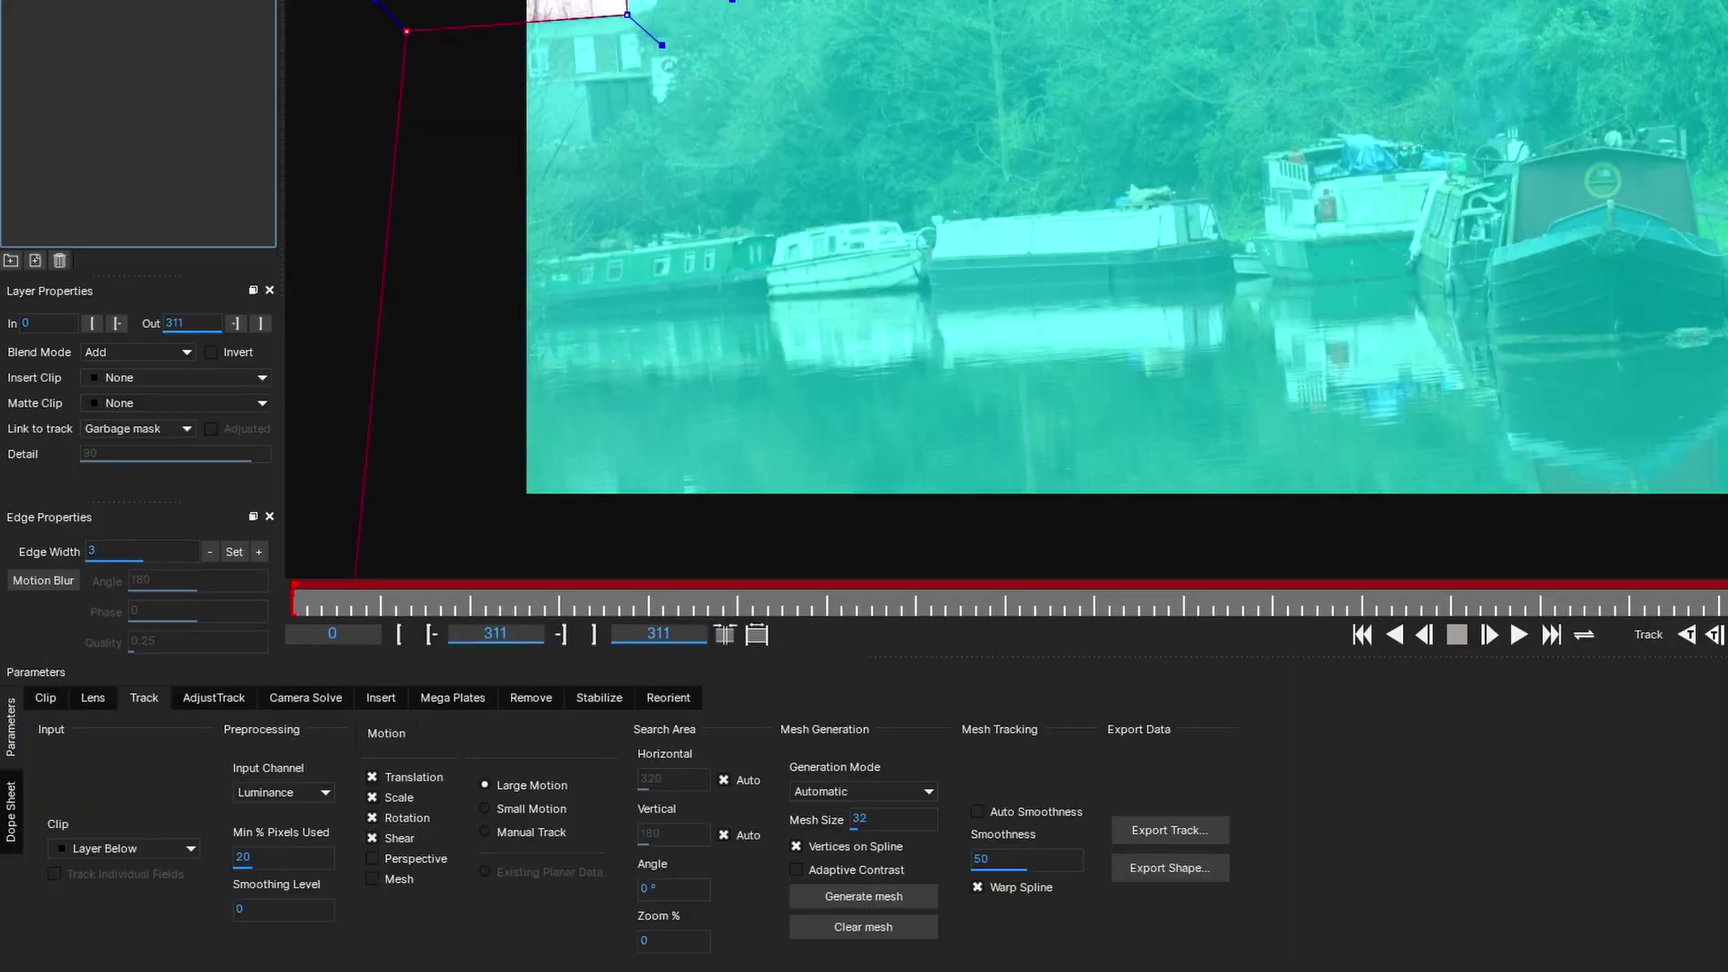
click(171, 428)
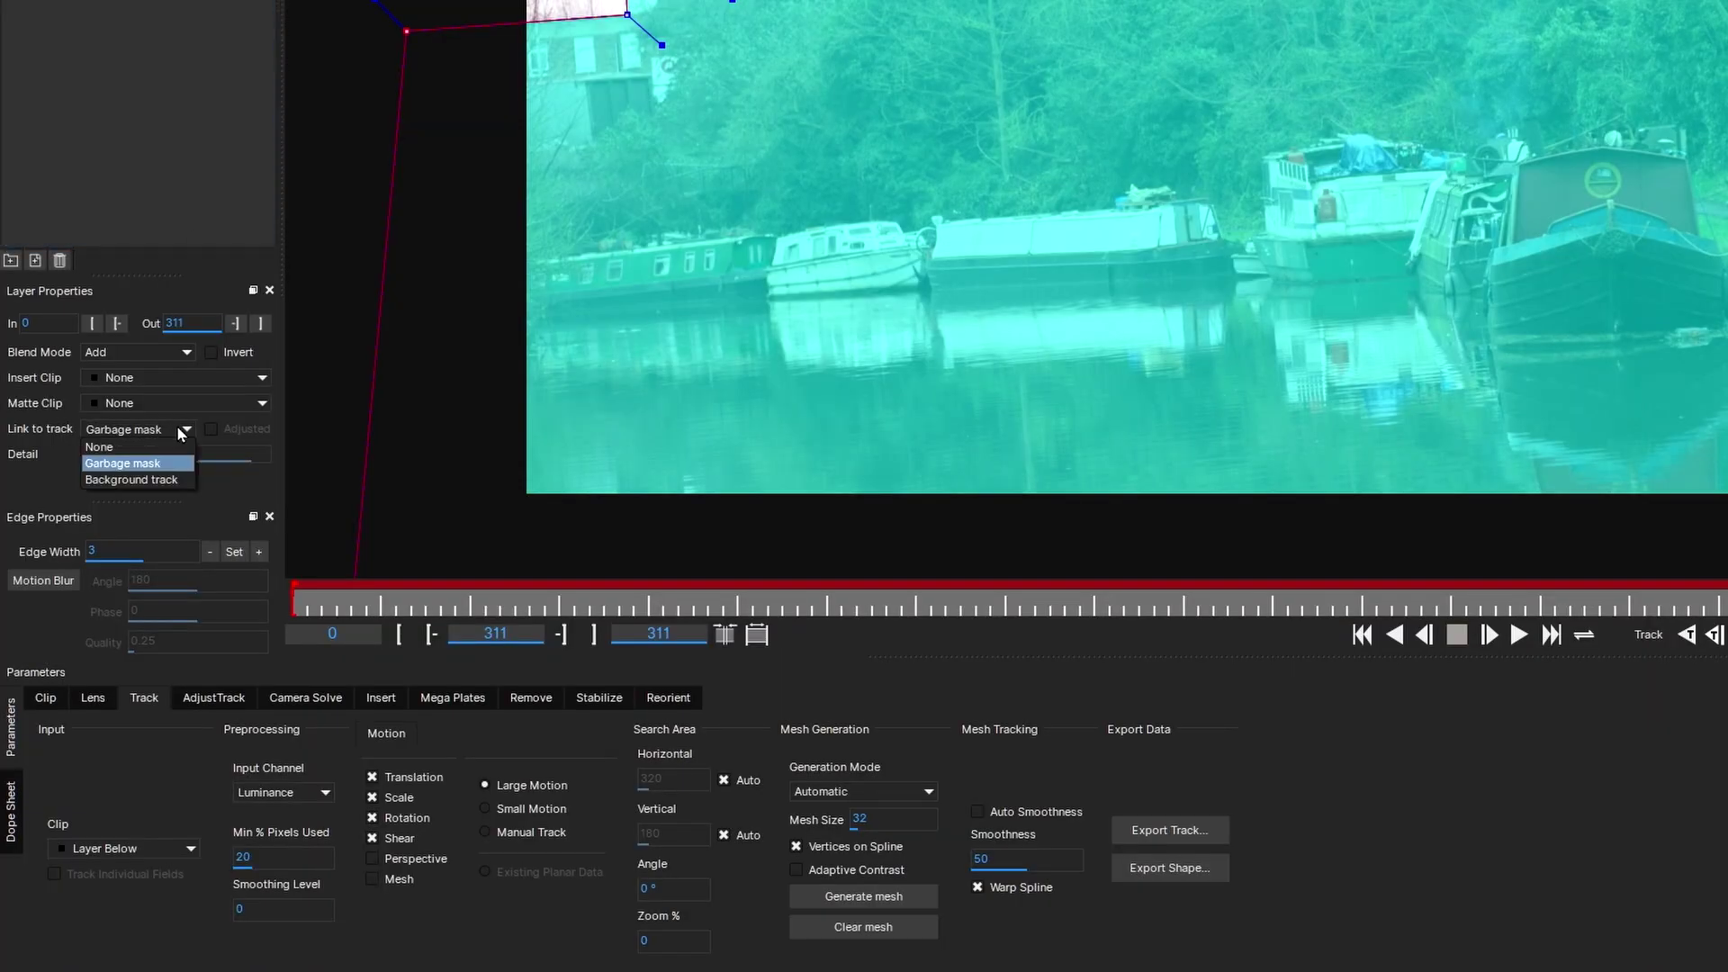
click(184, 481)
Step: With Überkey enabled at frame 0, move the two upper spline points beyond the footage edge and switch back to Autokey
drag(1692, 731, 68, 721)
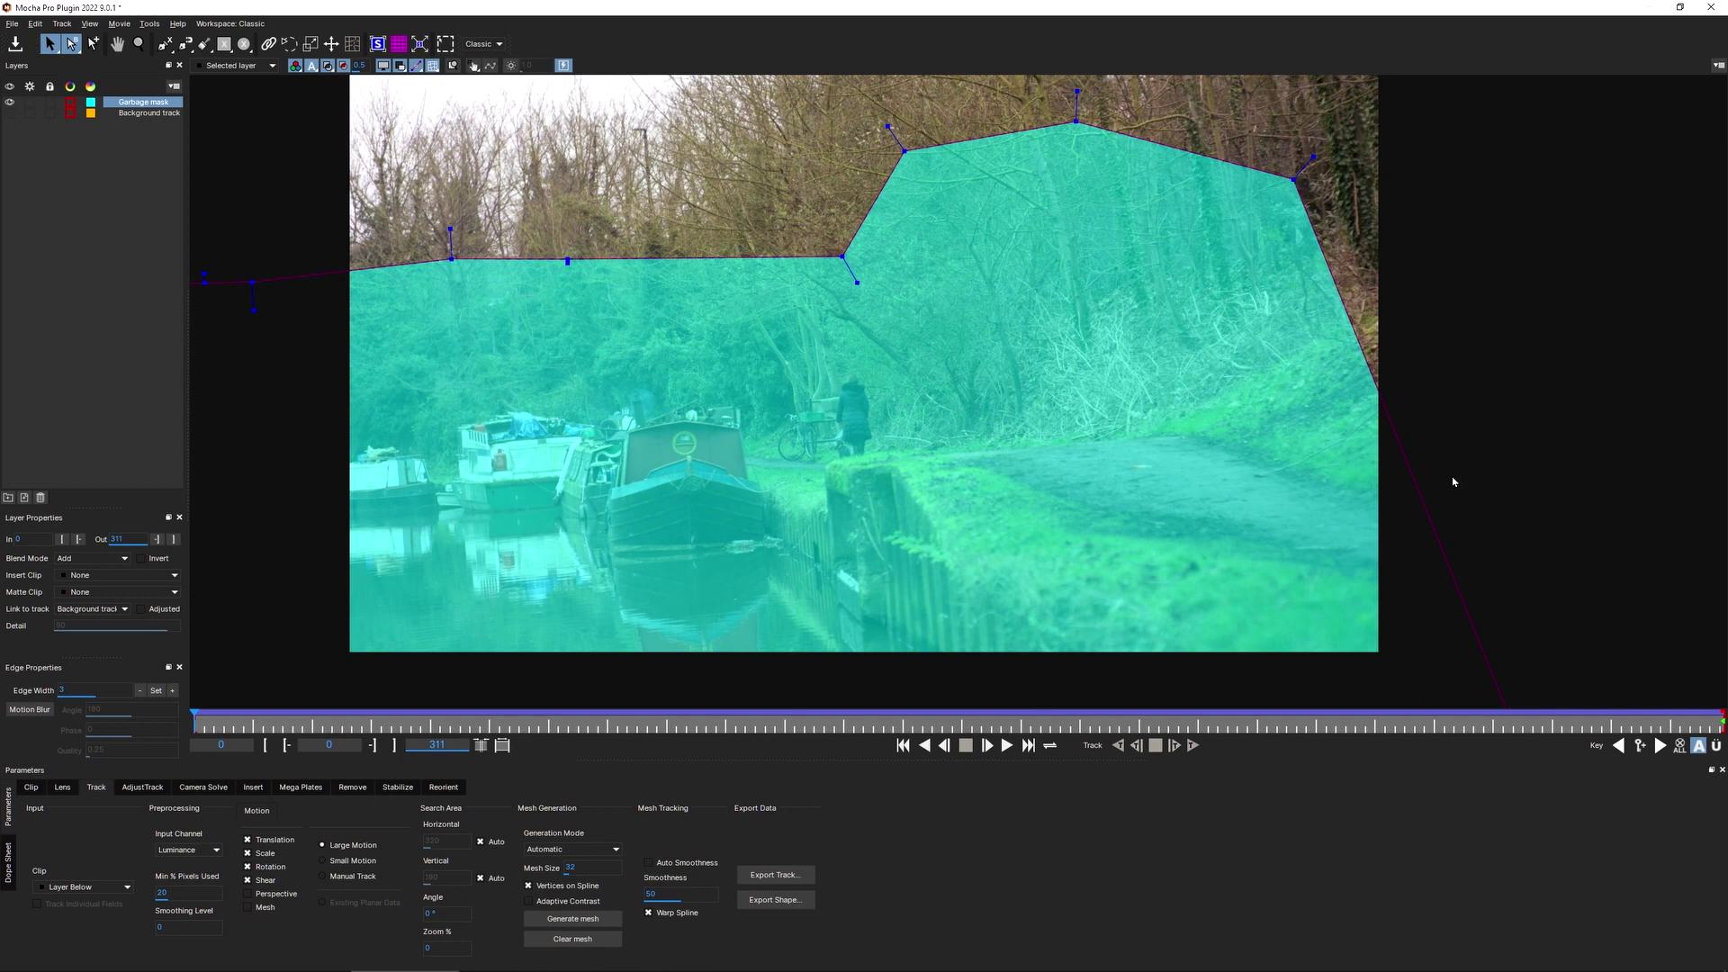
click(1716, 747)
drag(1294, 180, 1467, 167)
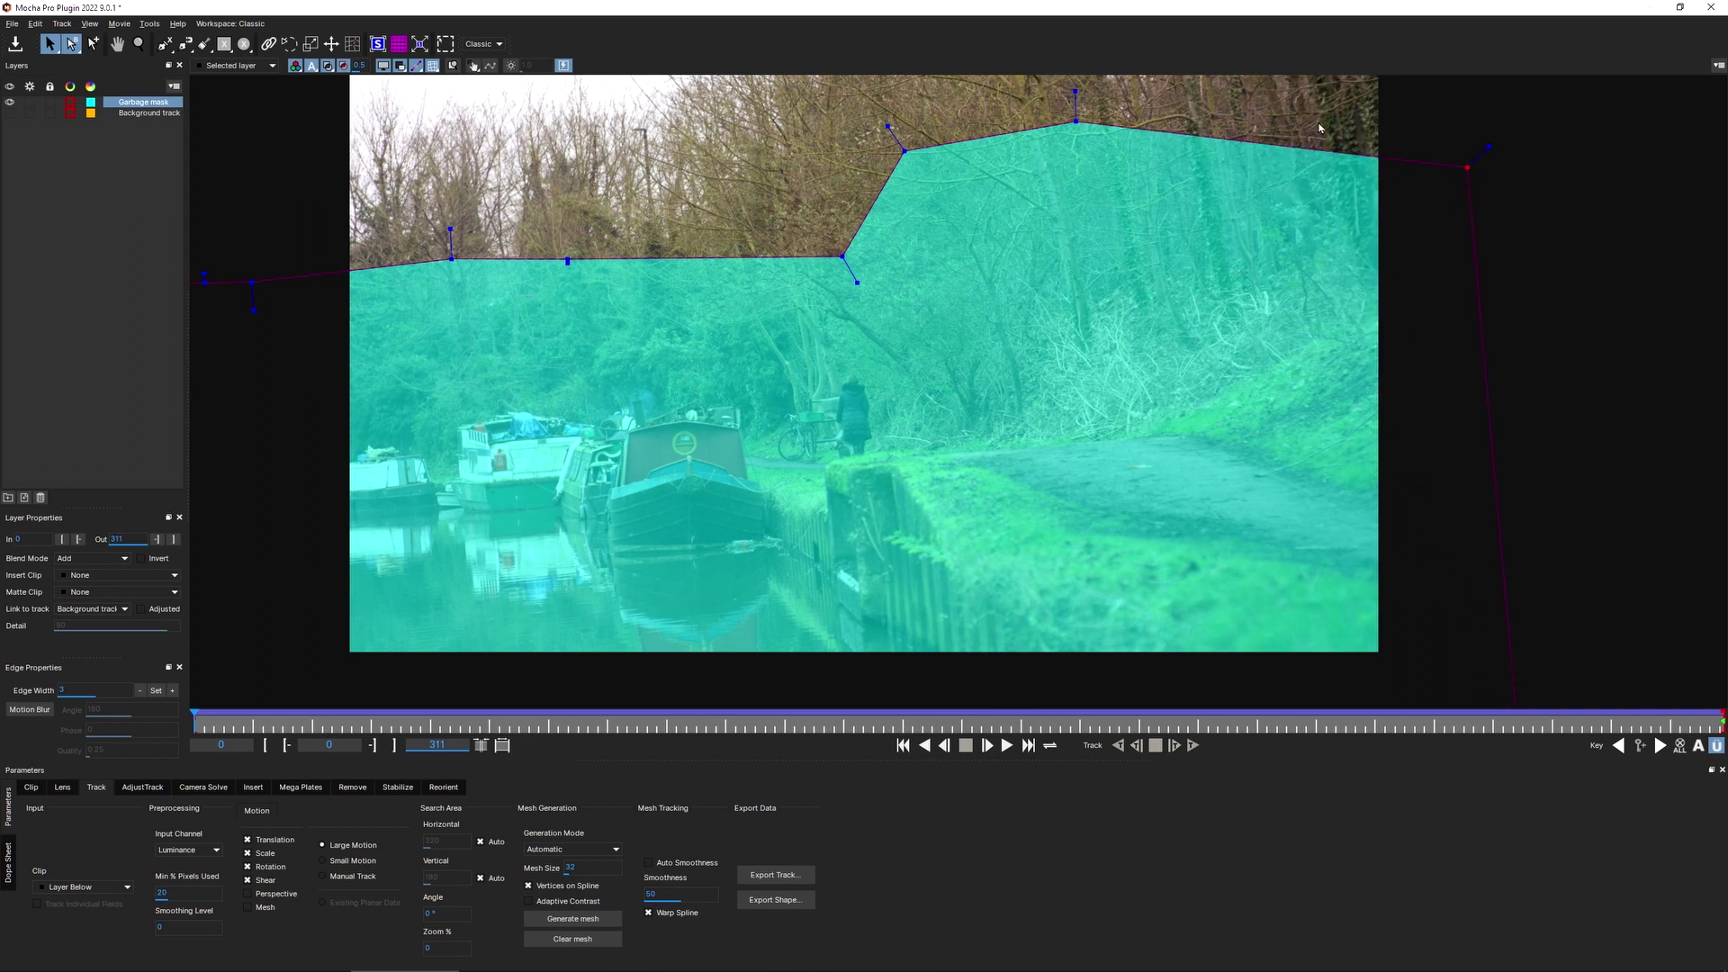
drag(1078, 120, 1408, 76)
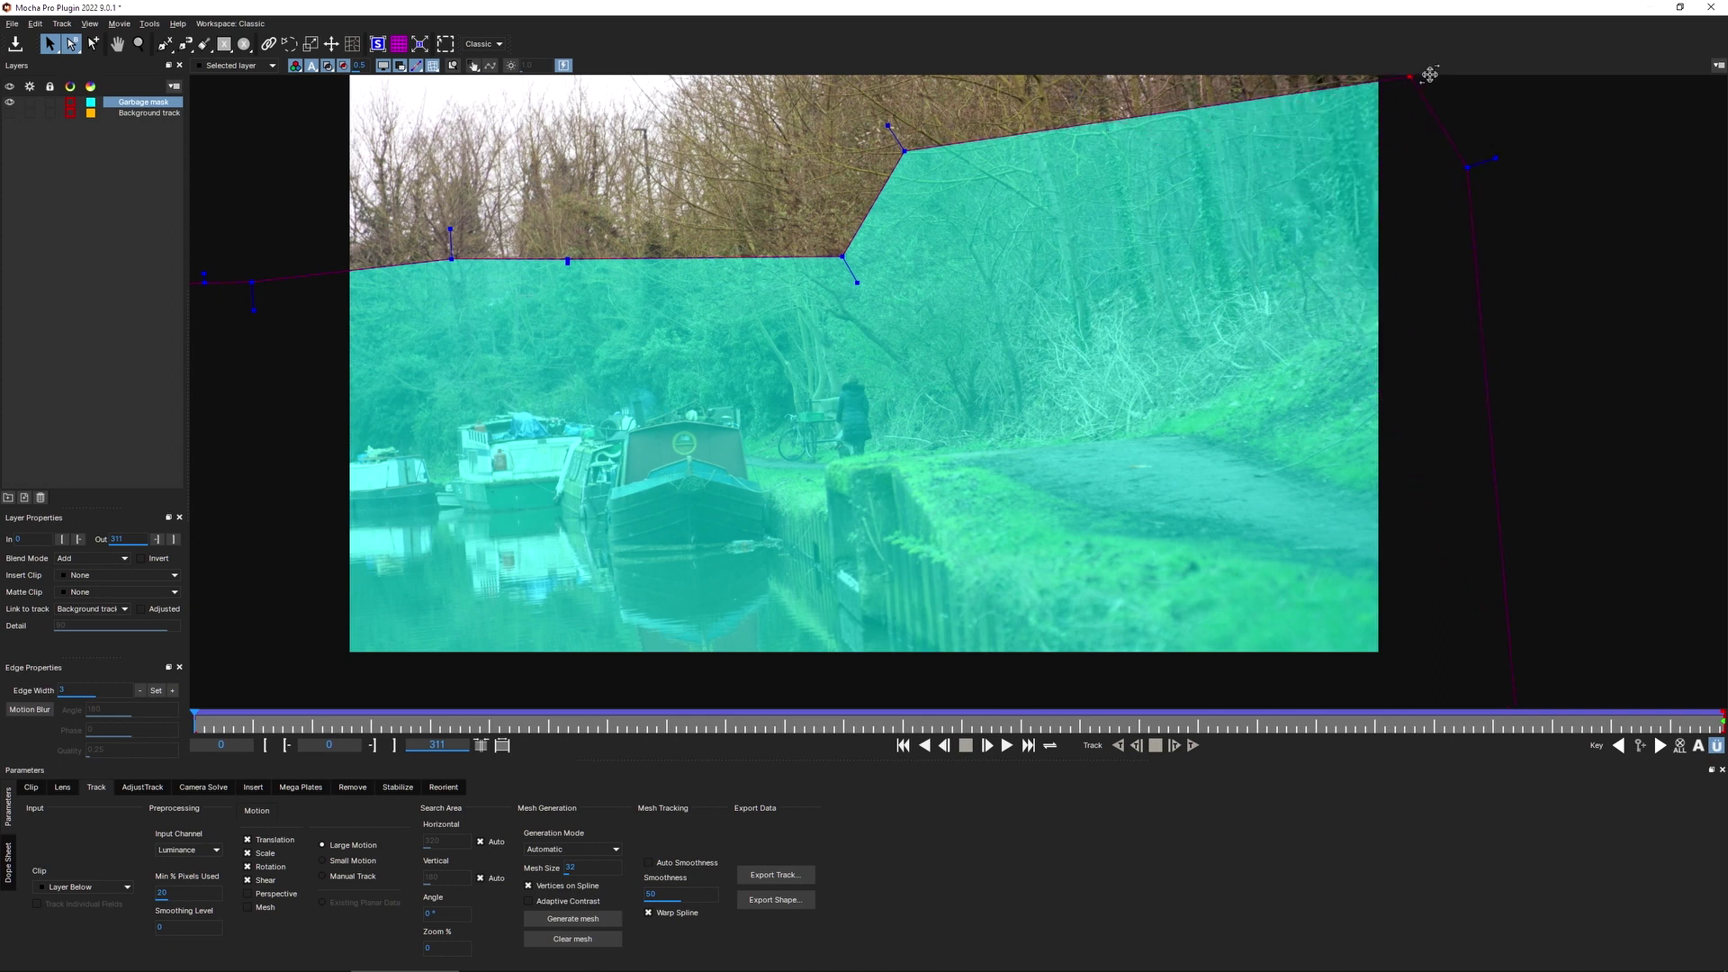
click(1698, 746)
mouse_move(1706, 717)
mouse_down()
mouse_move(99, 729)
mouse_move(1512, 686)
mouse_move(1268, 675)
mouse_move(1322, 693)
mouse_move(1722, 688)
mouse_up()
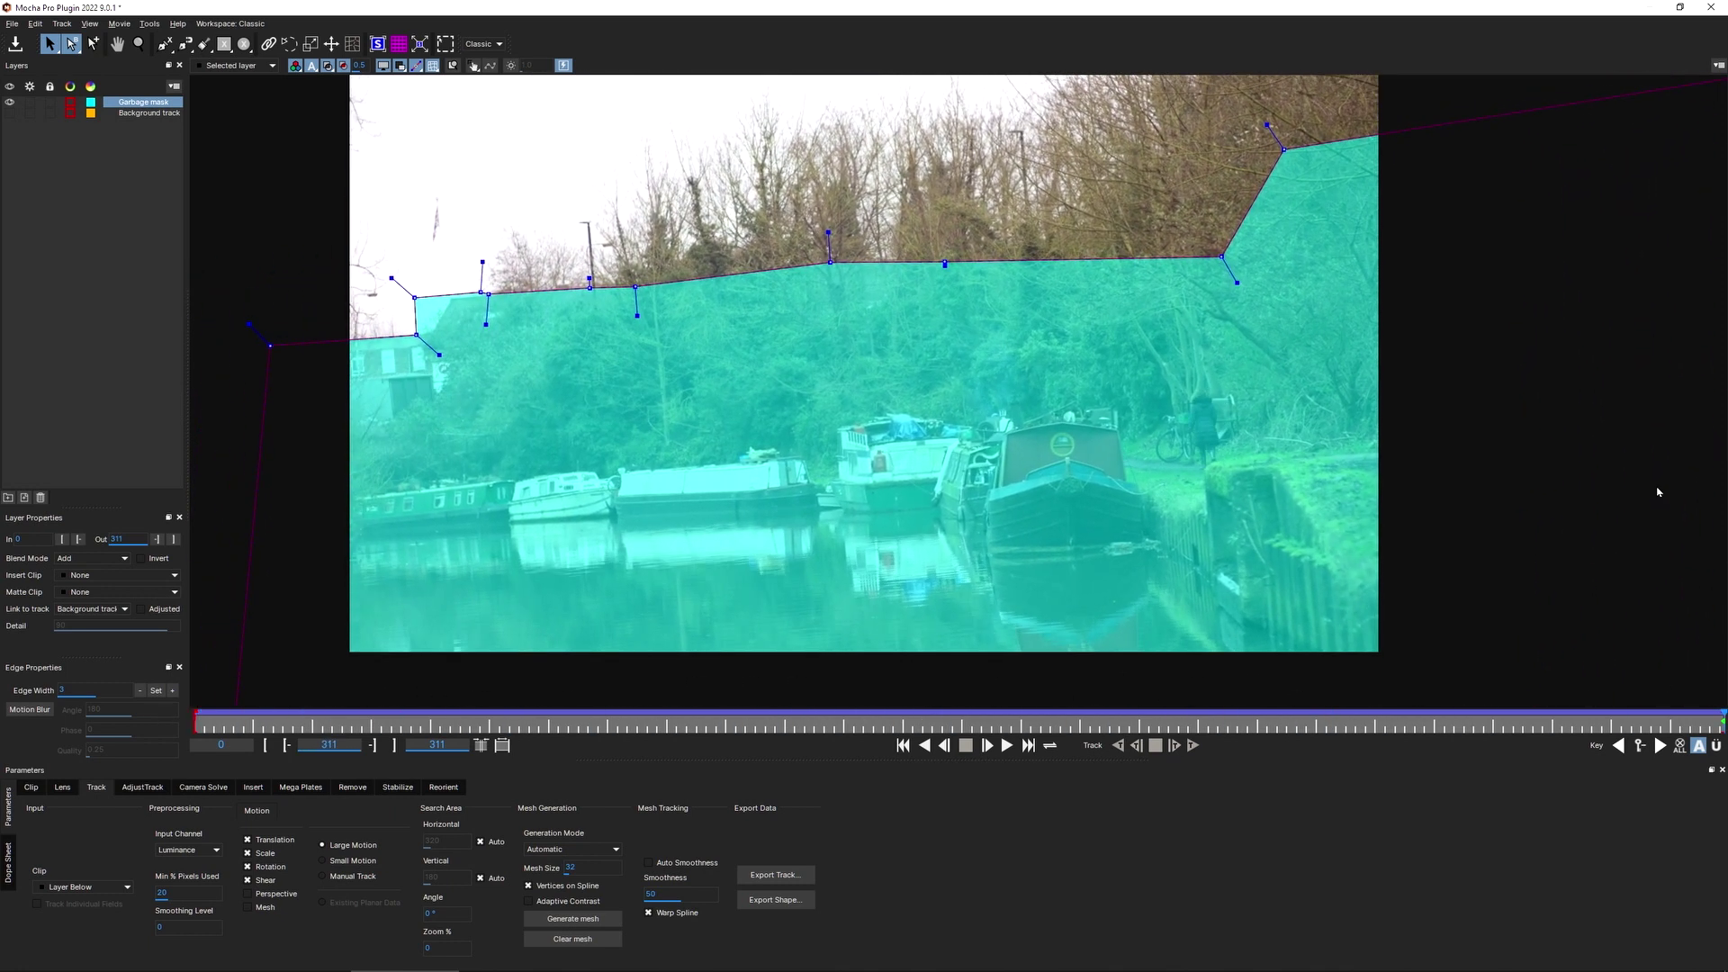
Step: Add a thin rectangular X-spline to the Garbage mask layer, covering the flagpole from its tip down to the roof
key(z)
drag(485, 369, 789, 583)
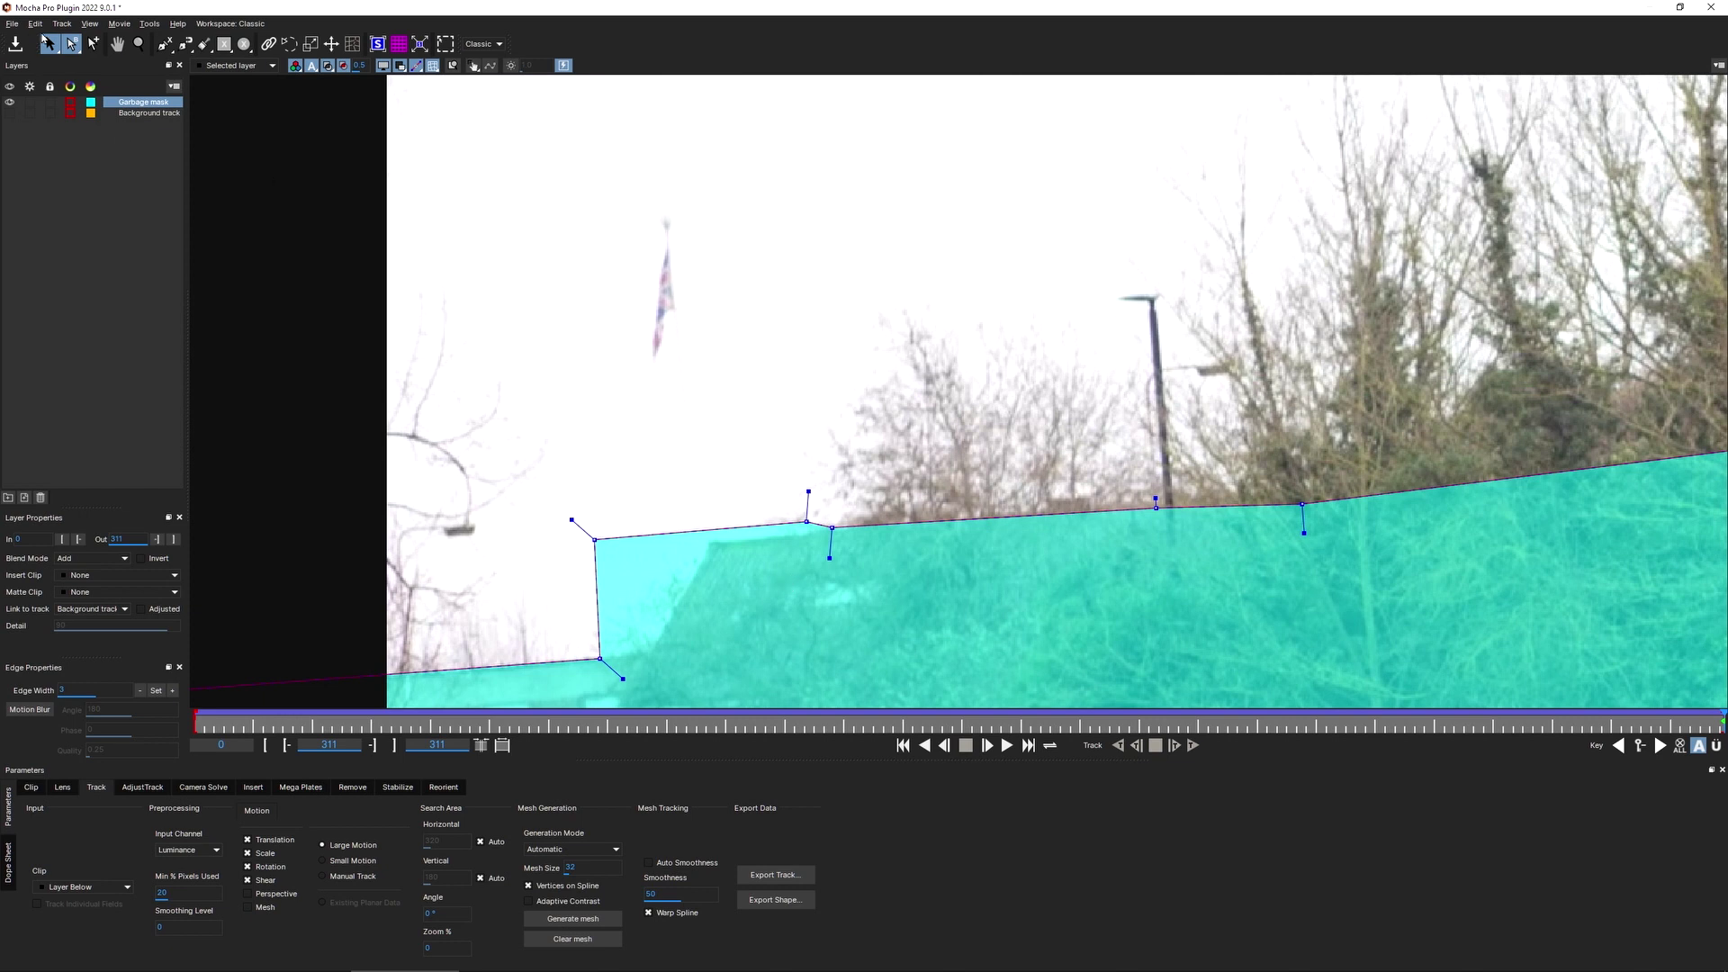
click(226, 47)
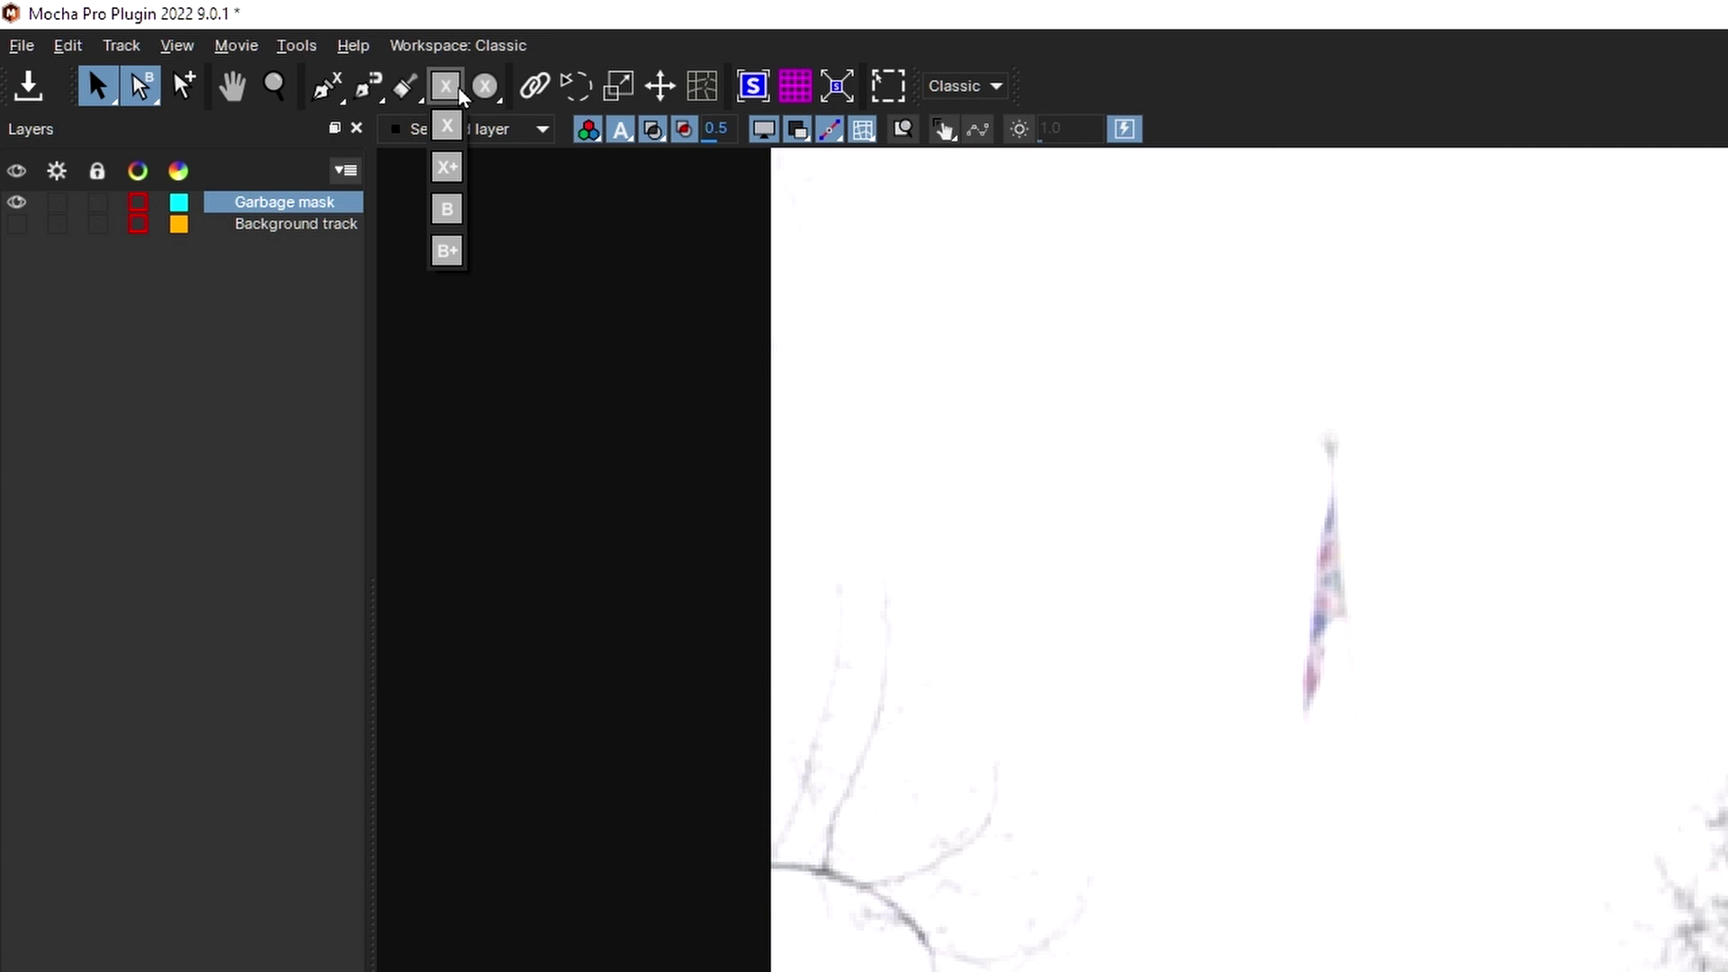
click(455, 171)
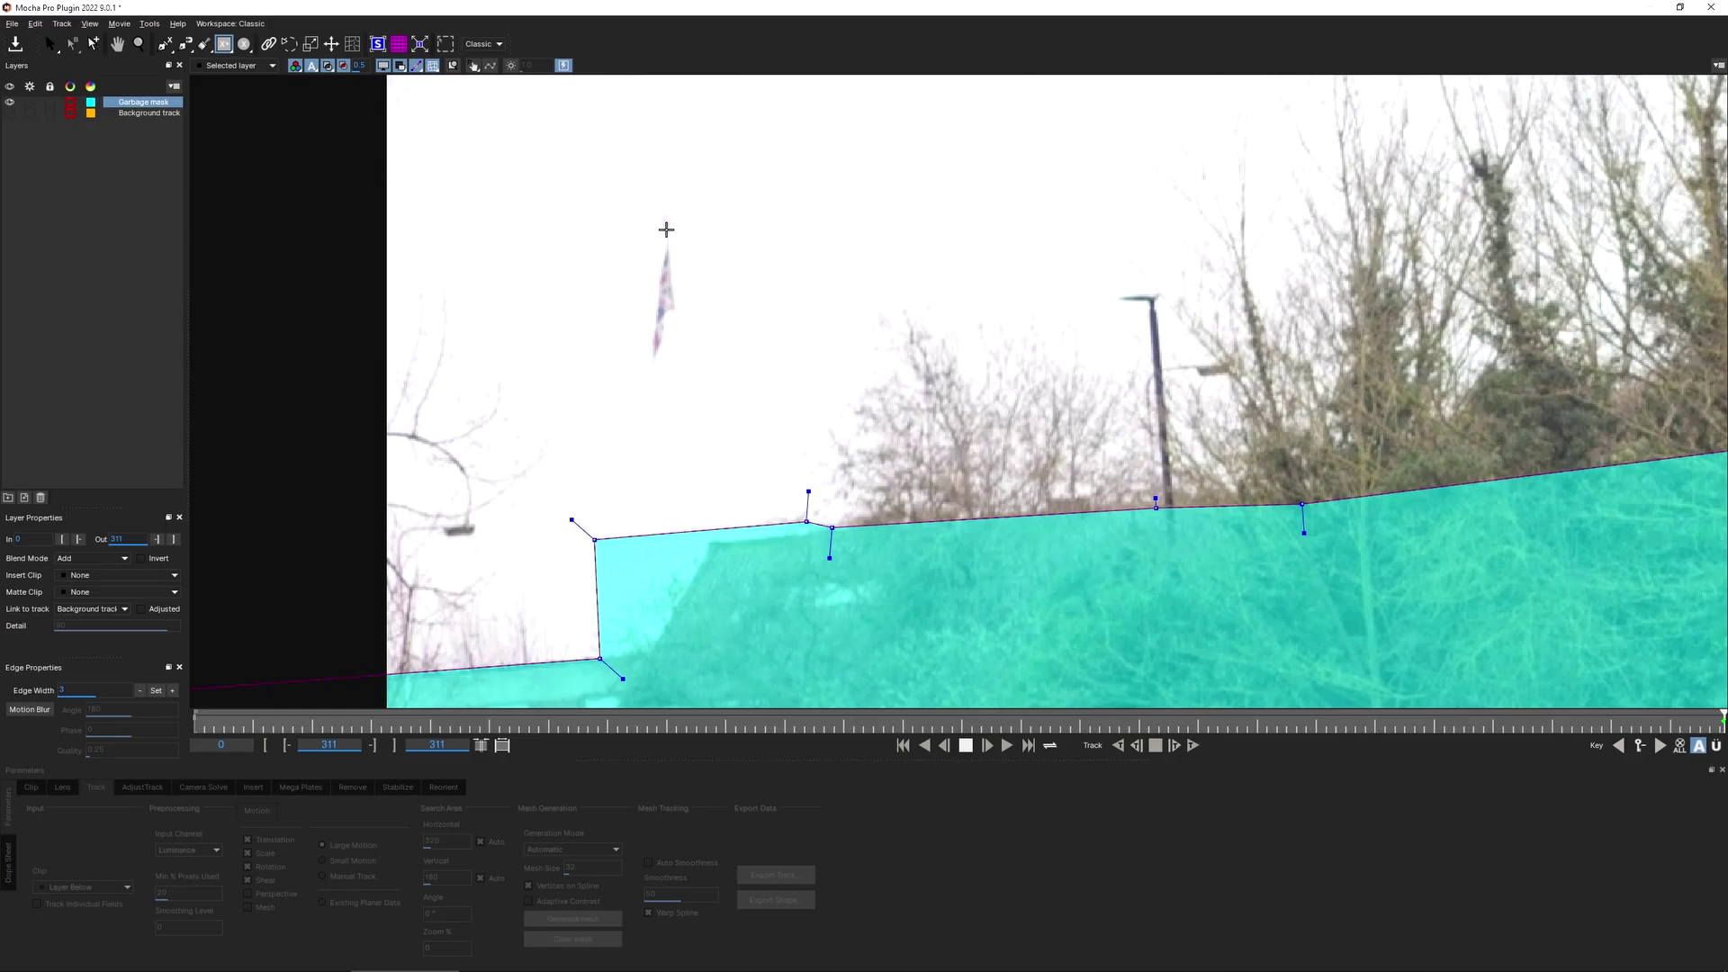
drag(1330, 450, 675, 525)
Step: Select all points of the rectangular spline and transform them so the shape narrows and tilts along the flagpole
right_click(672, 225)
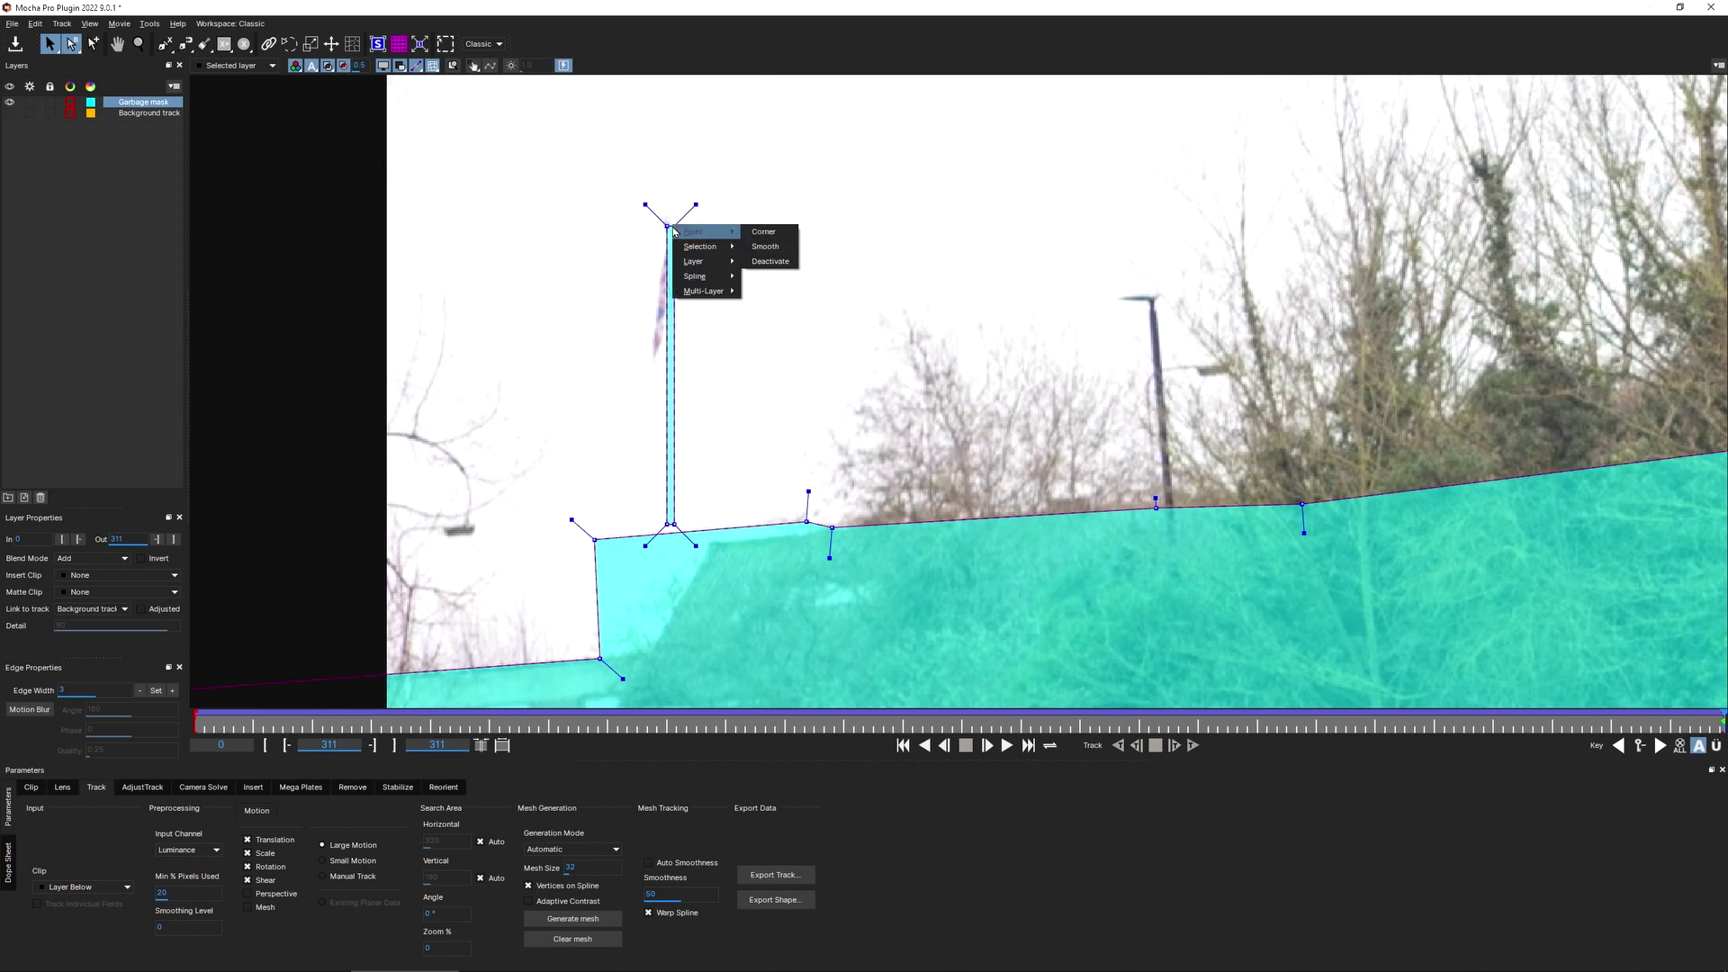
mouse_move(706, 246)
click(827, 253)
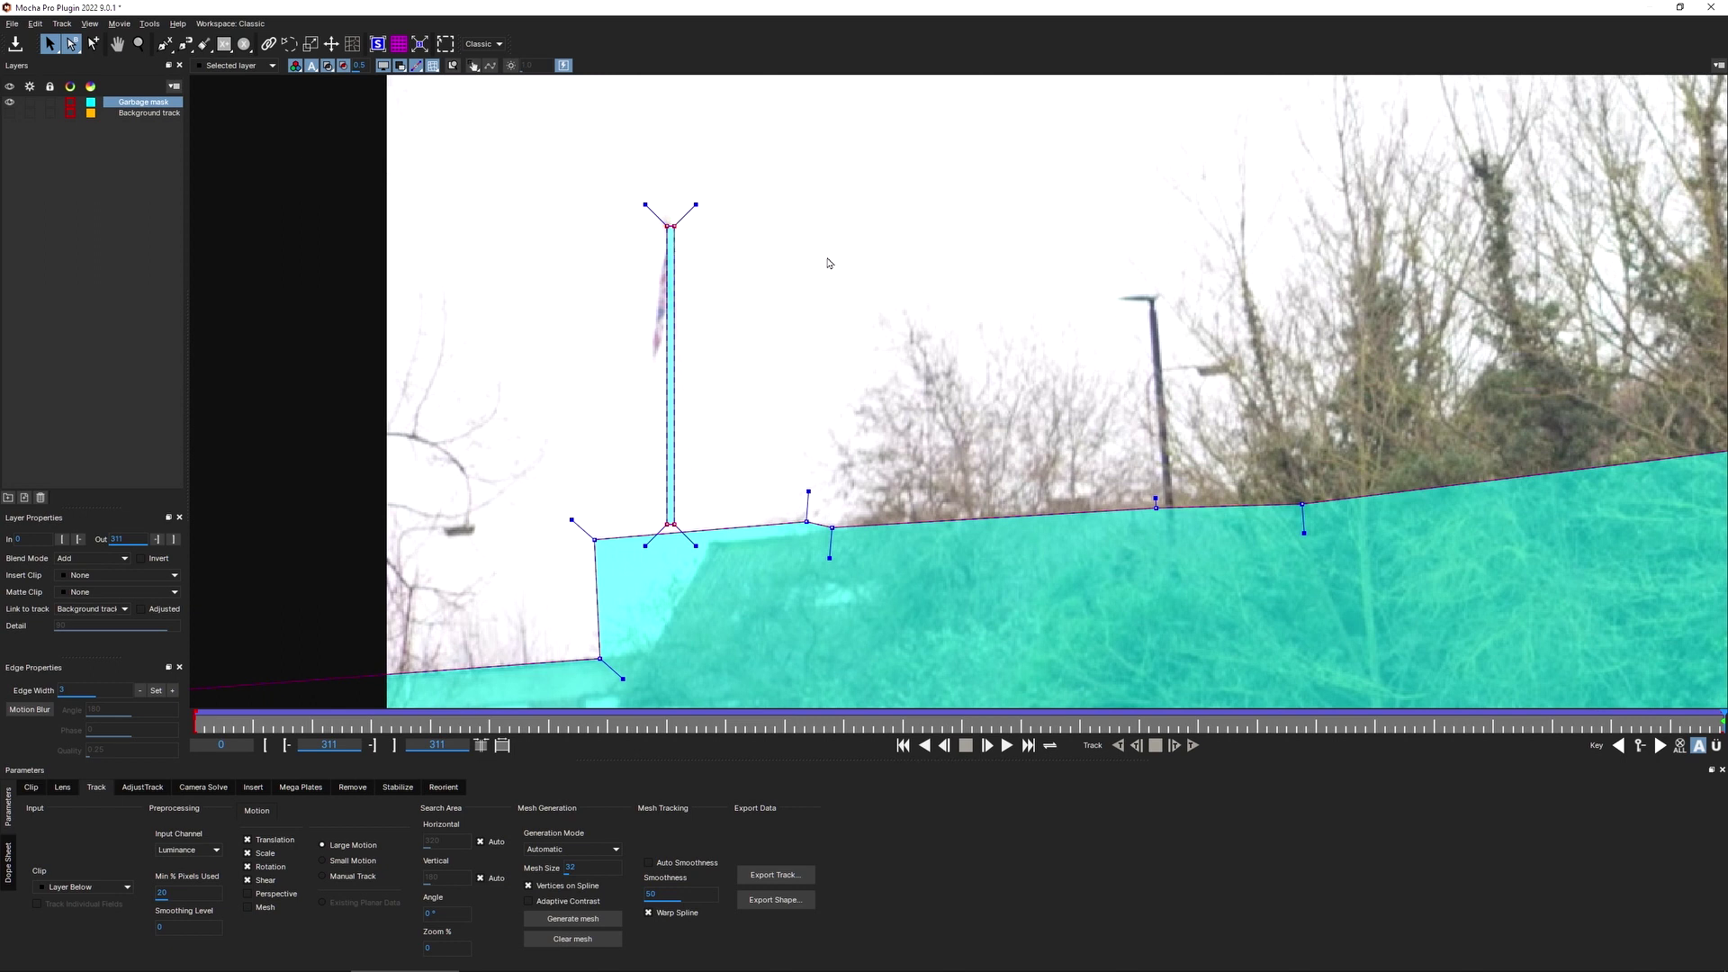
click(445, 44)
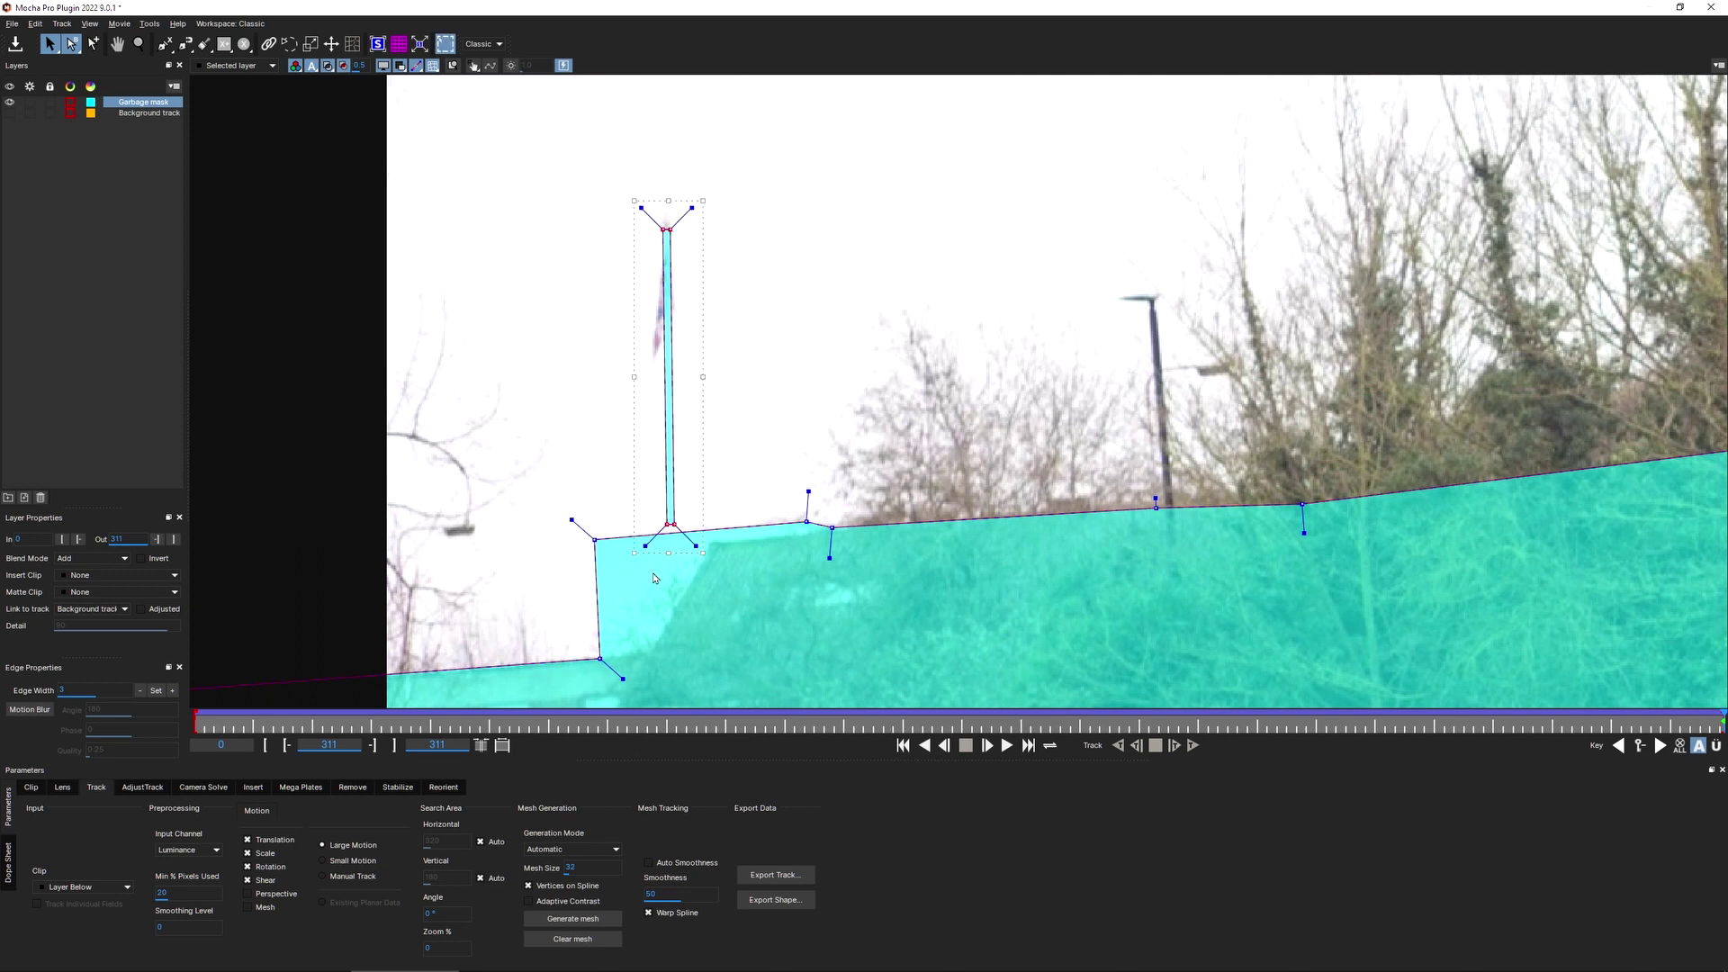
mouse_move(668, 555)
mouse_down()
mouse_move(733, 555)
mouse_move(702, 555)
mouse_up()
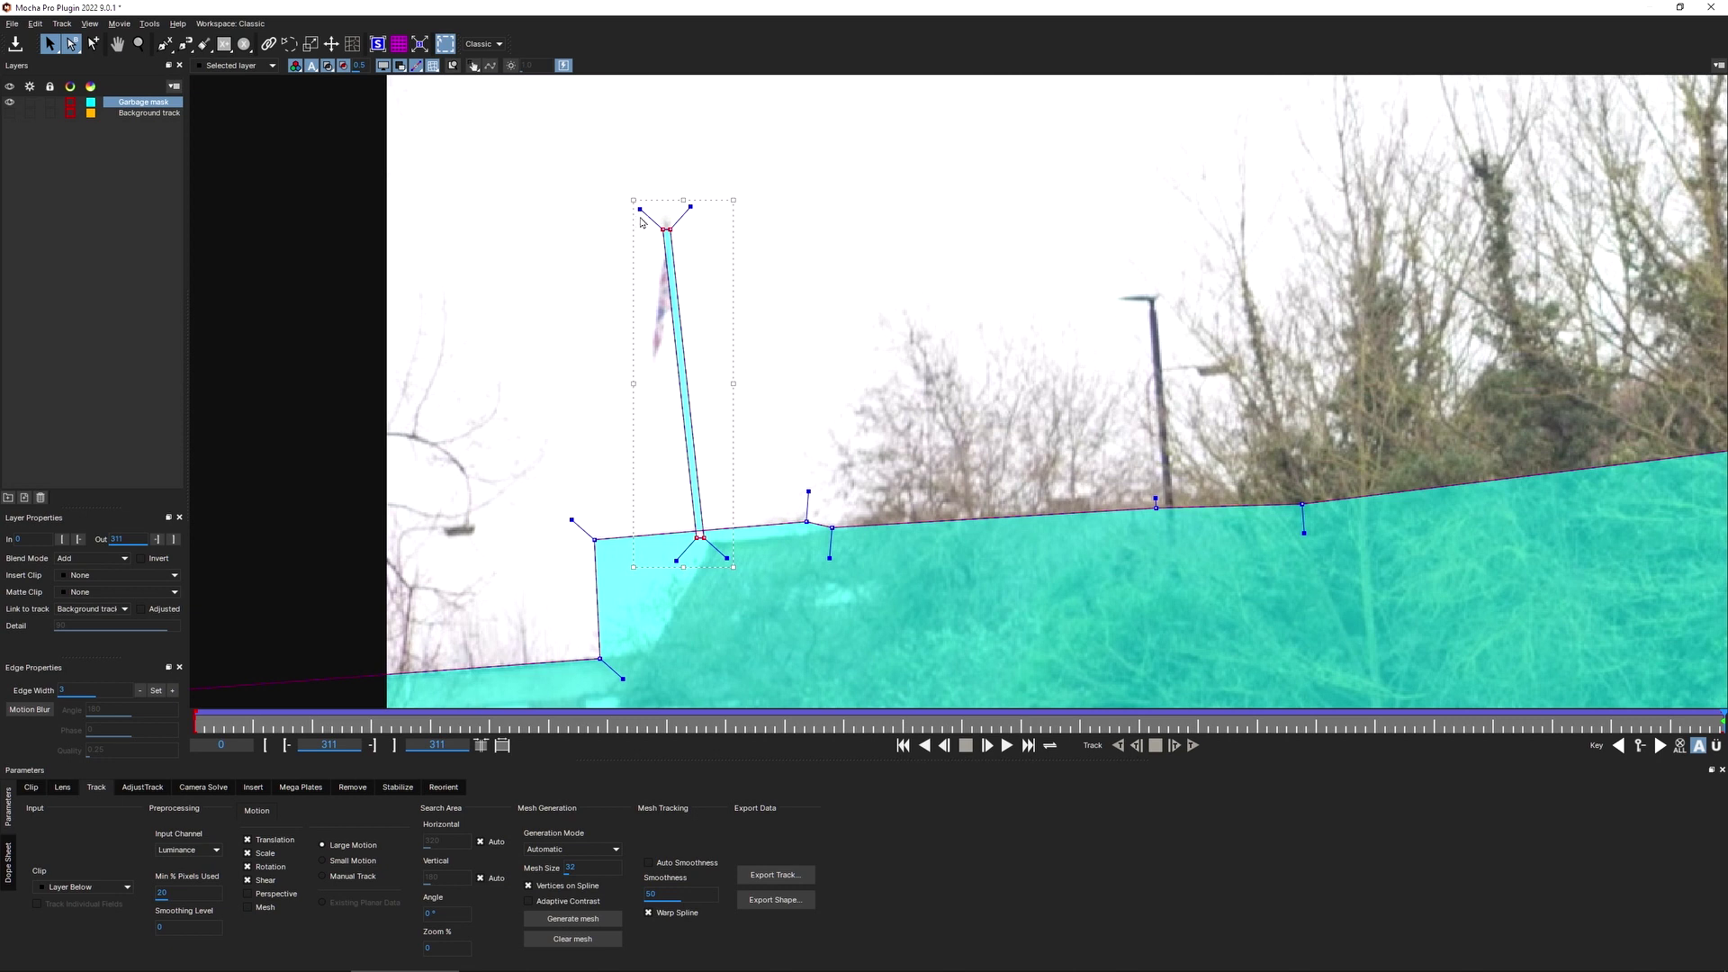
key(ctrl+z)
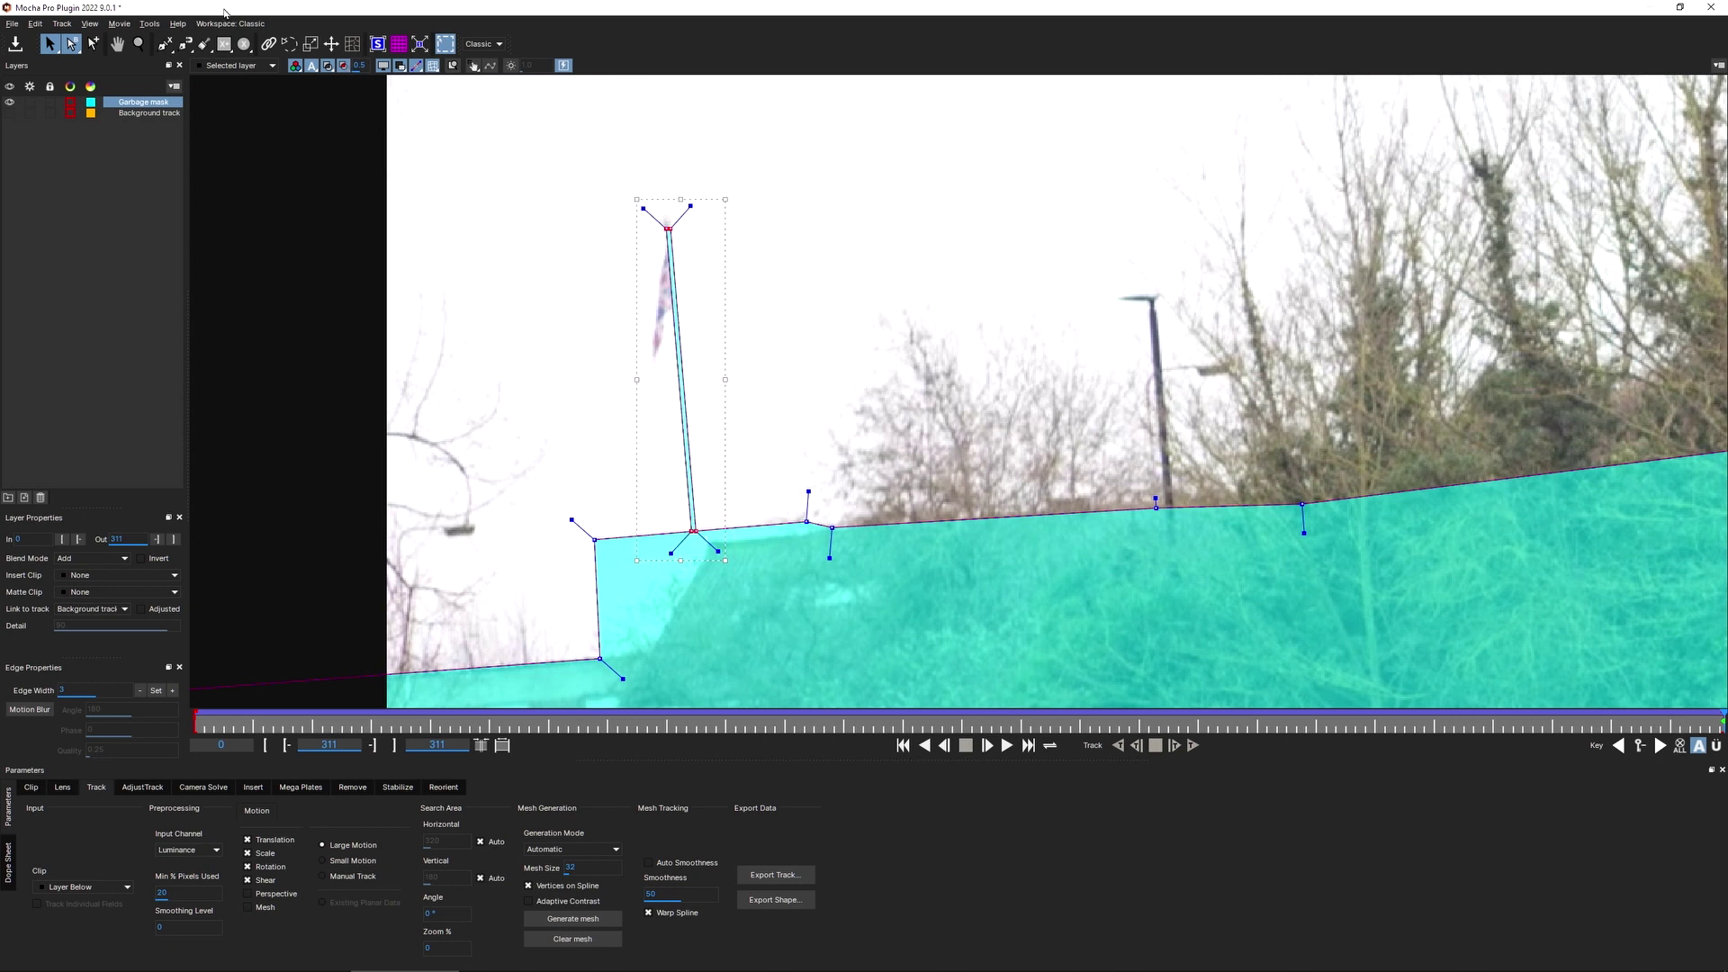
Step: Add a small circular X-spline to the Garbage mask layer over the flagpole's tip and review the mask at the last frame
click(243, 43)
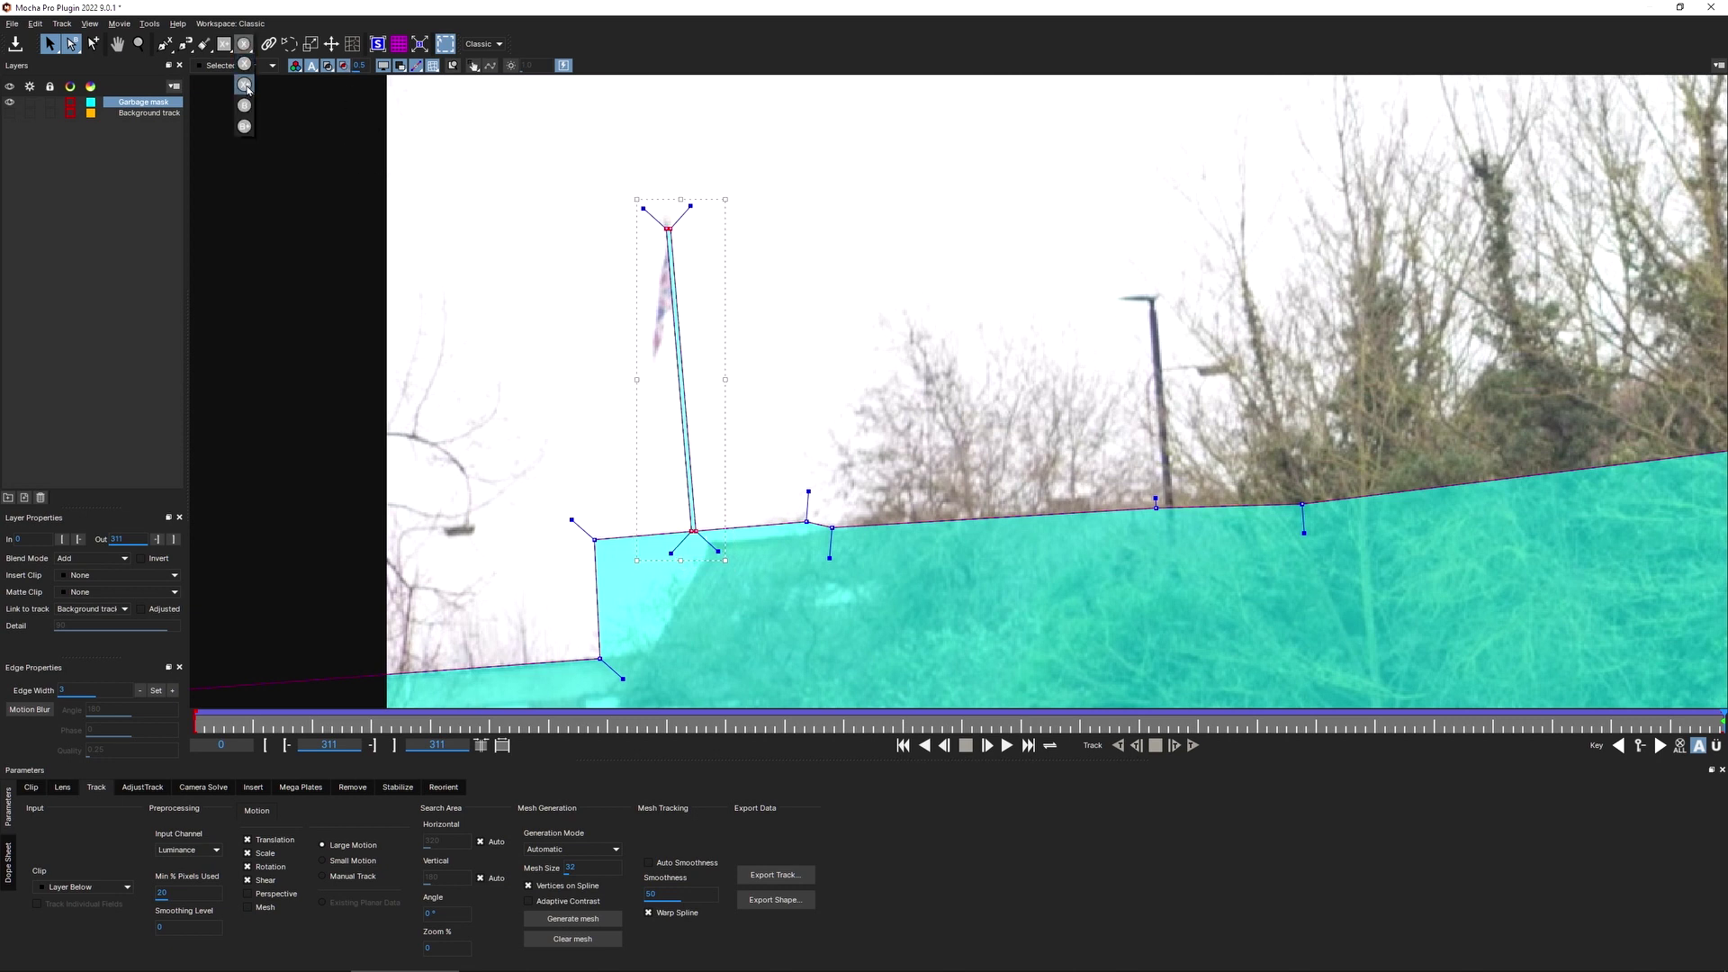
click(245, 86)
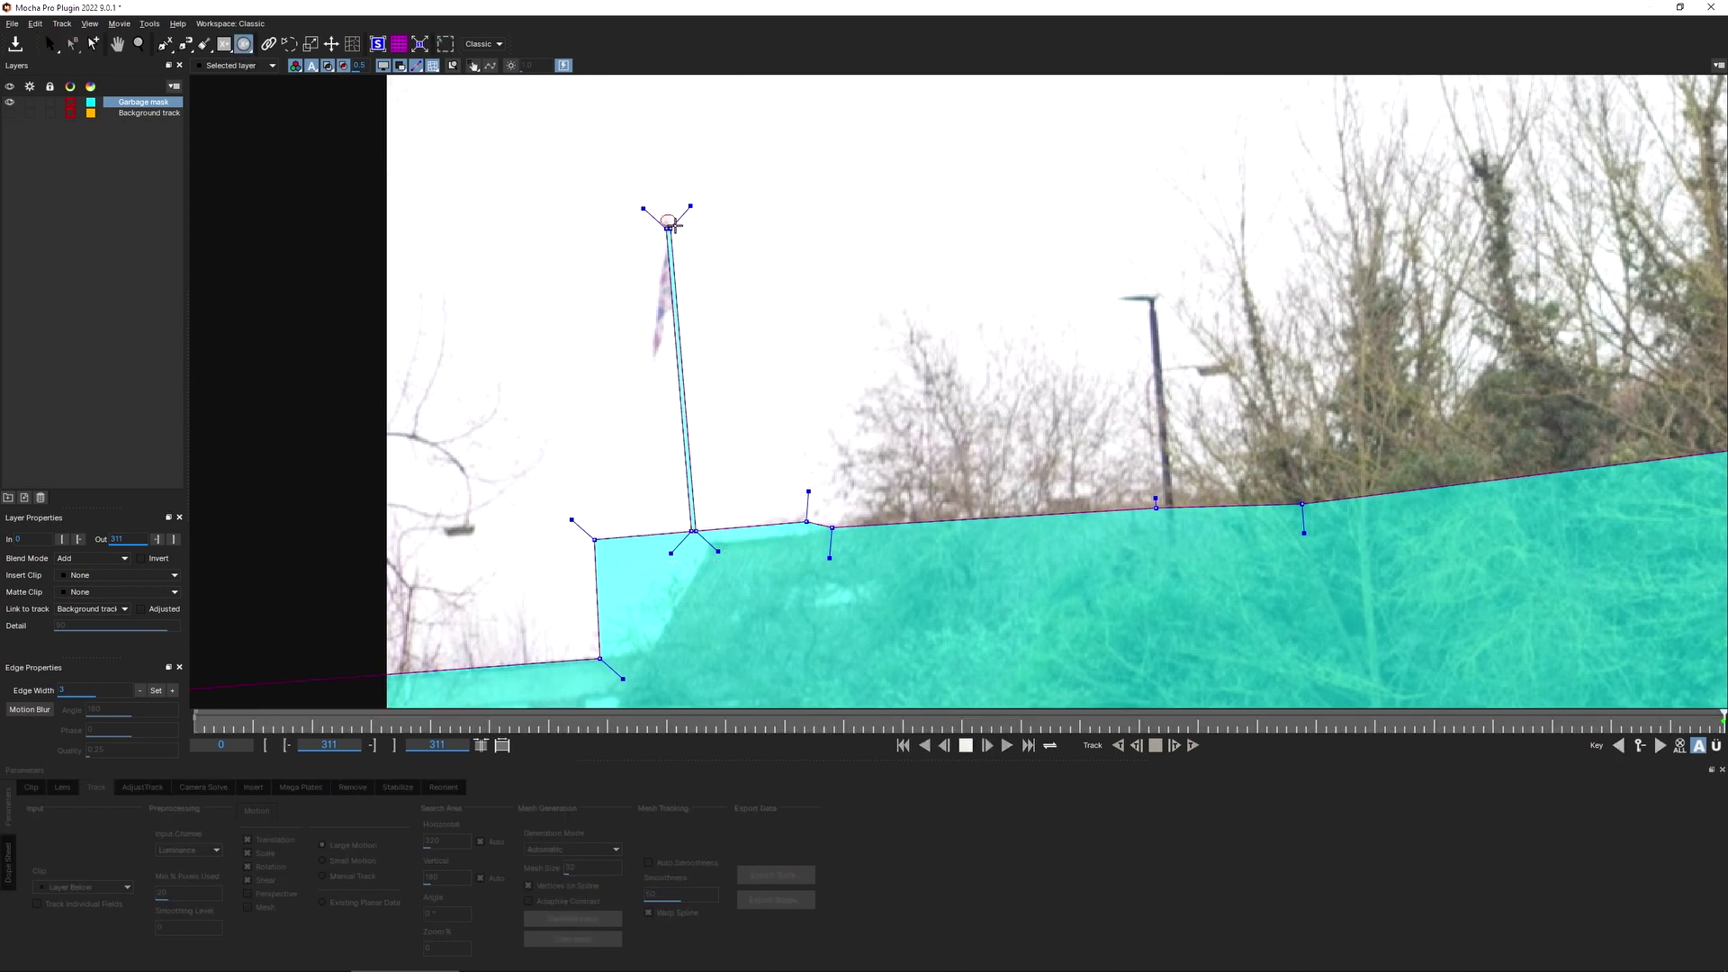
drag(672, 226, 674, 228)
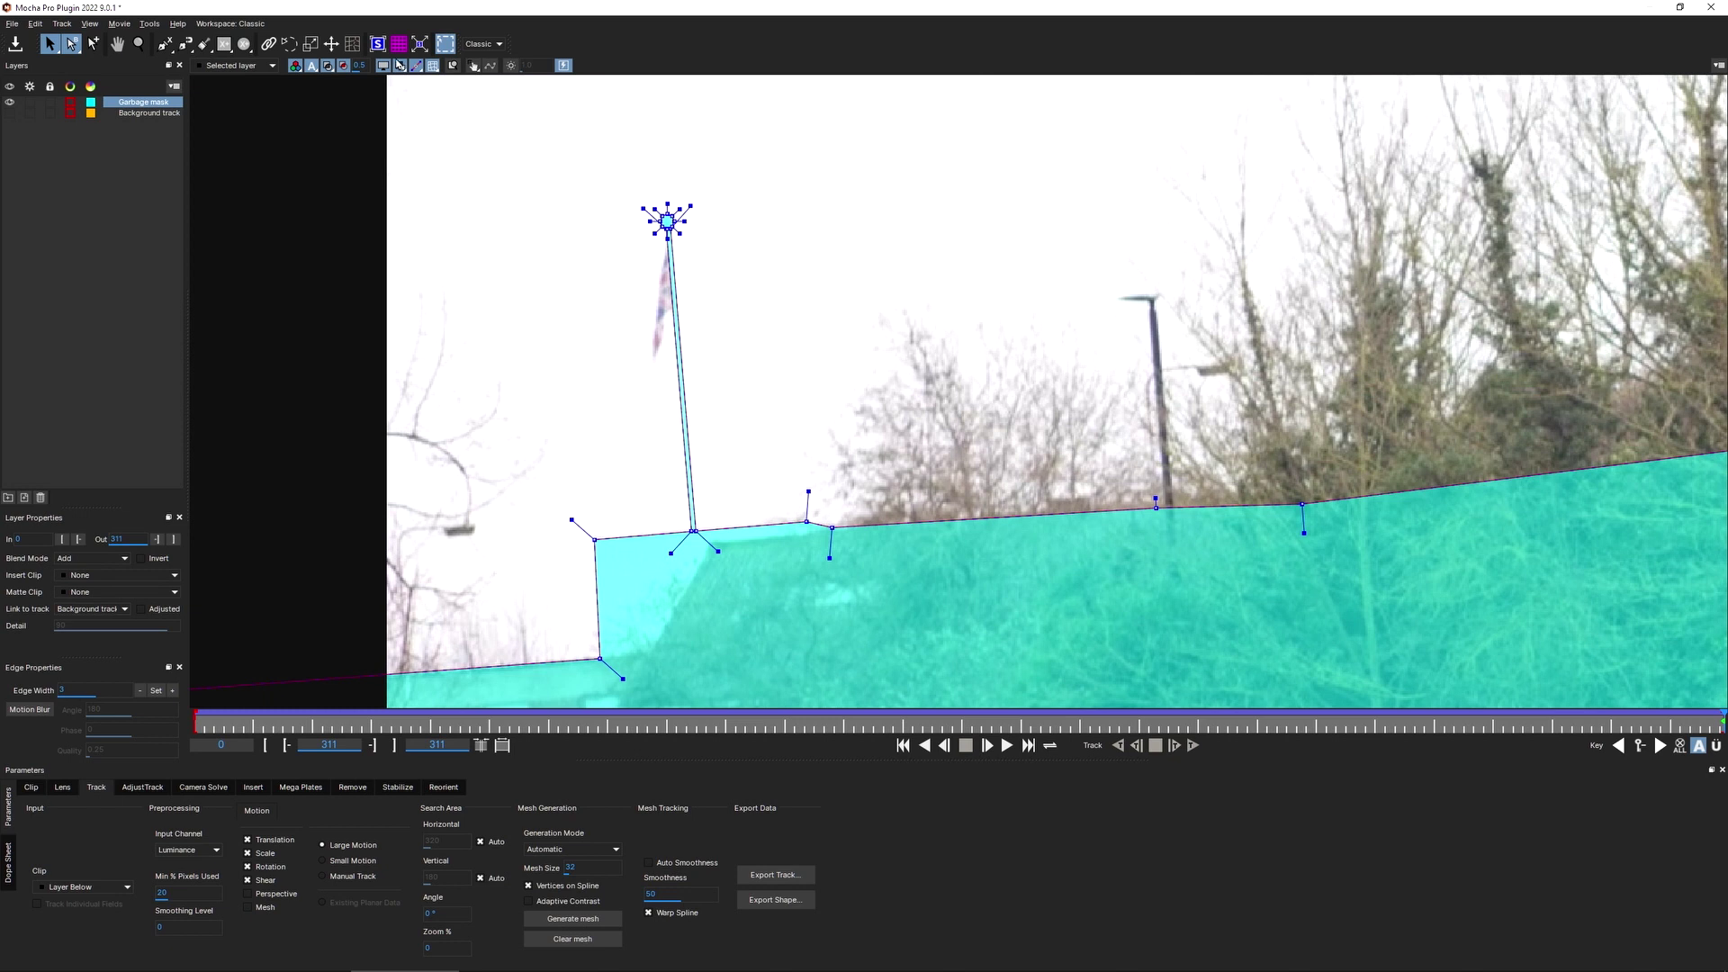
drag(1483, 727, 1721, 710)
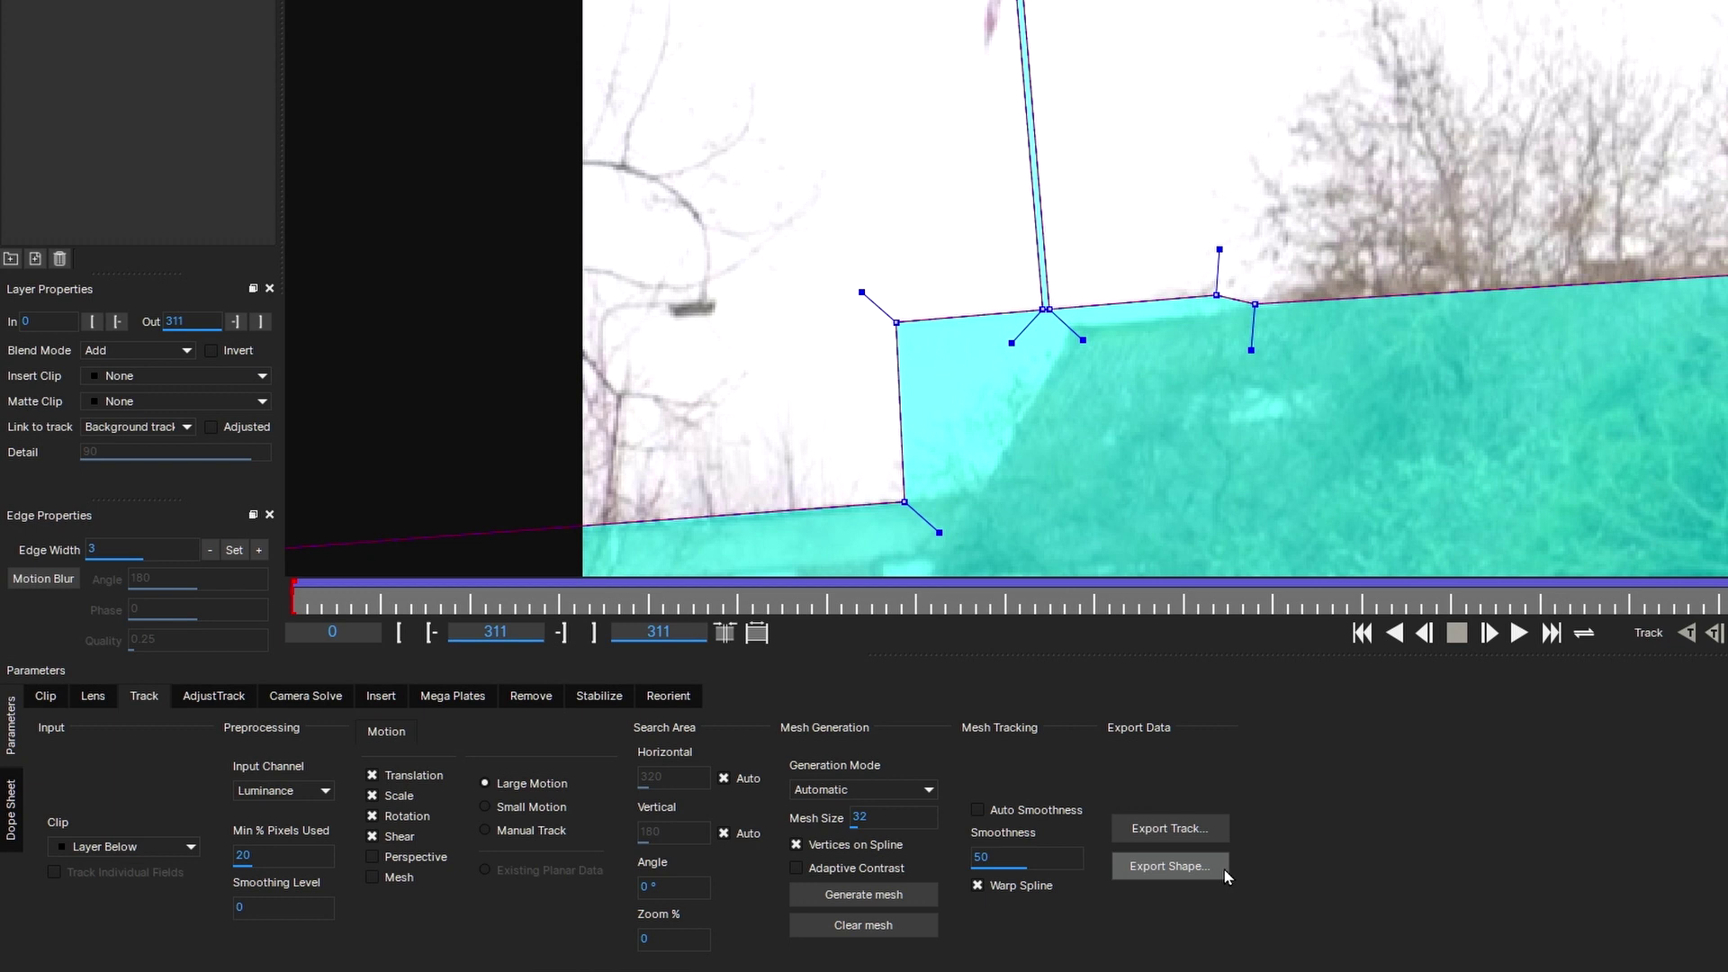
Step: Copy the selected layer's shape data to the clipboard as BlackMagic Fusion shapes (*.comp) and return to Fusion Studio
click(1221, 868)
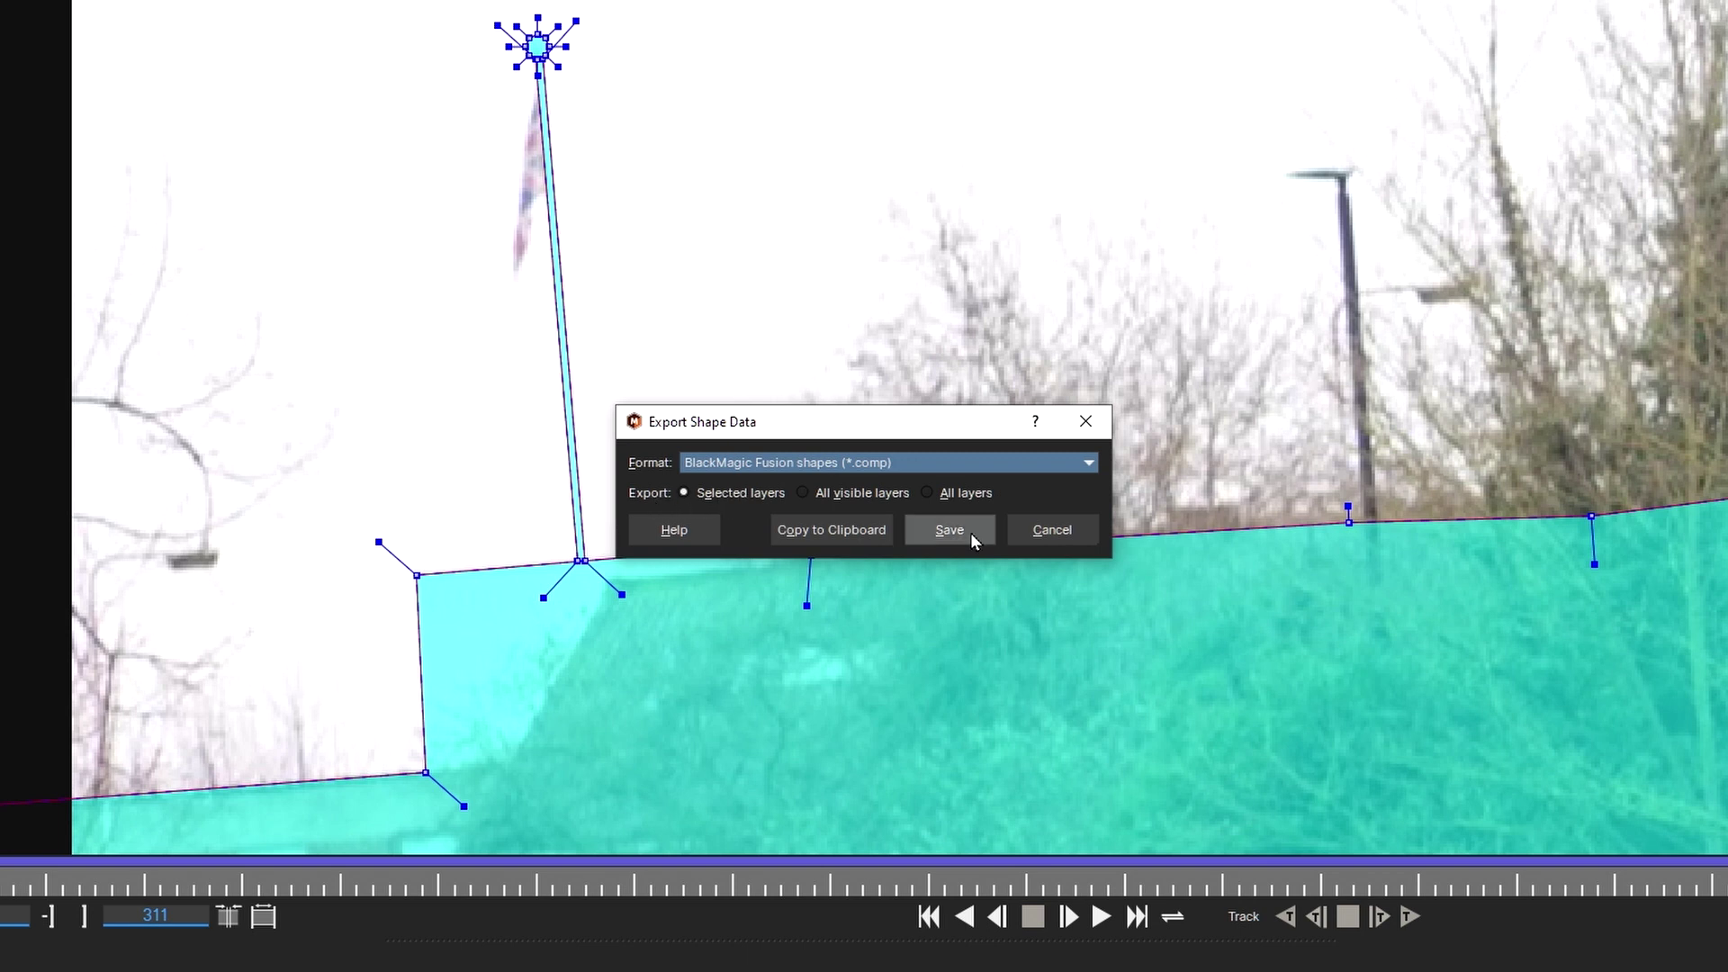
click(861, 530)
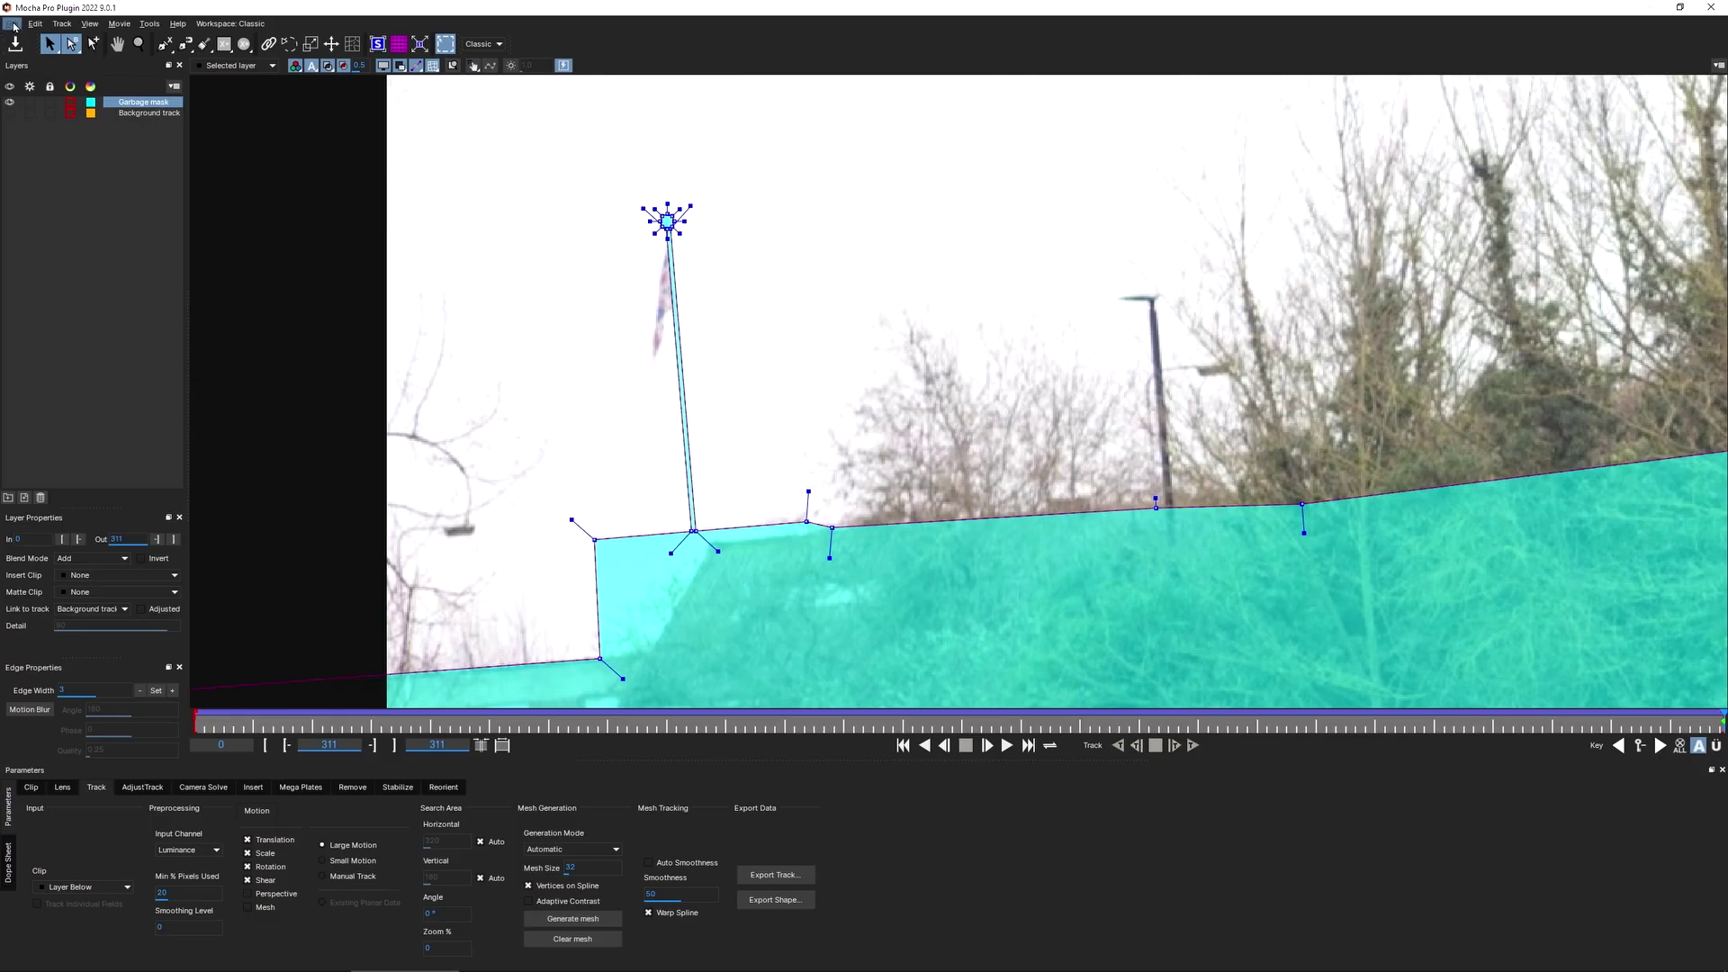
click(12, 25)
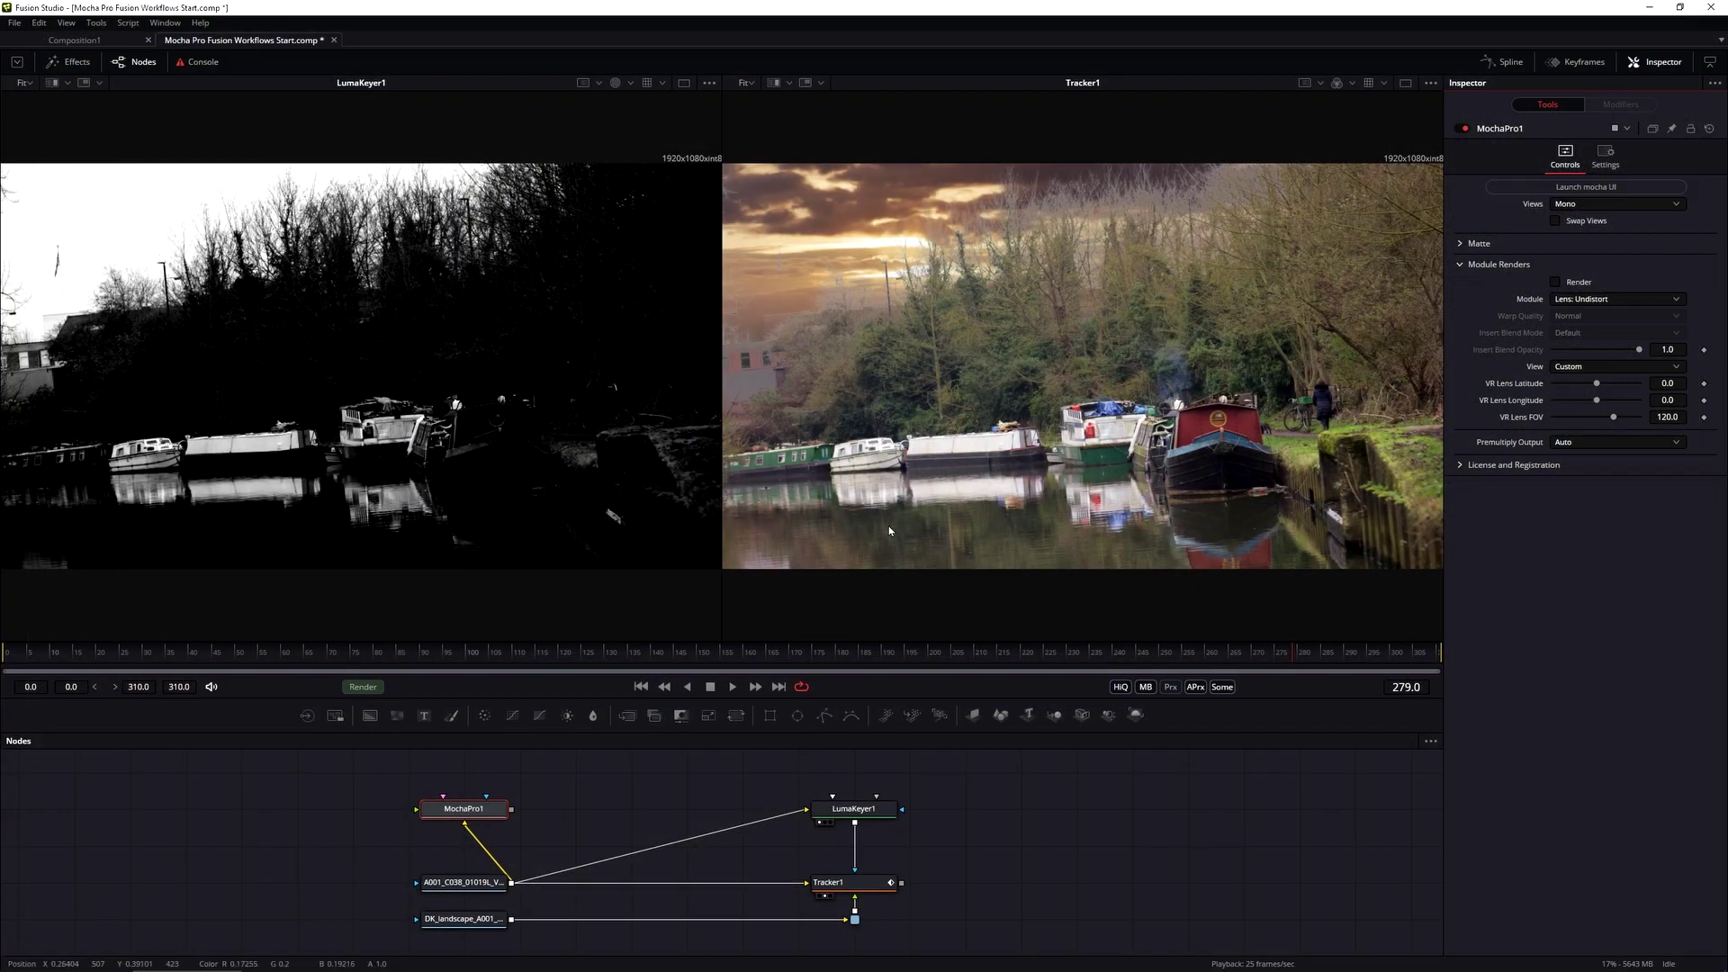
Step: Paste the copied Mocha shapes as mask nodes into an empty area of the node graph
click(1032, 853)
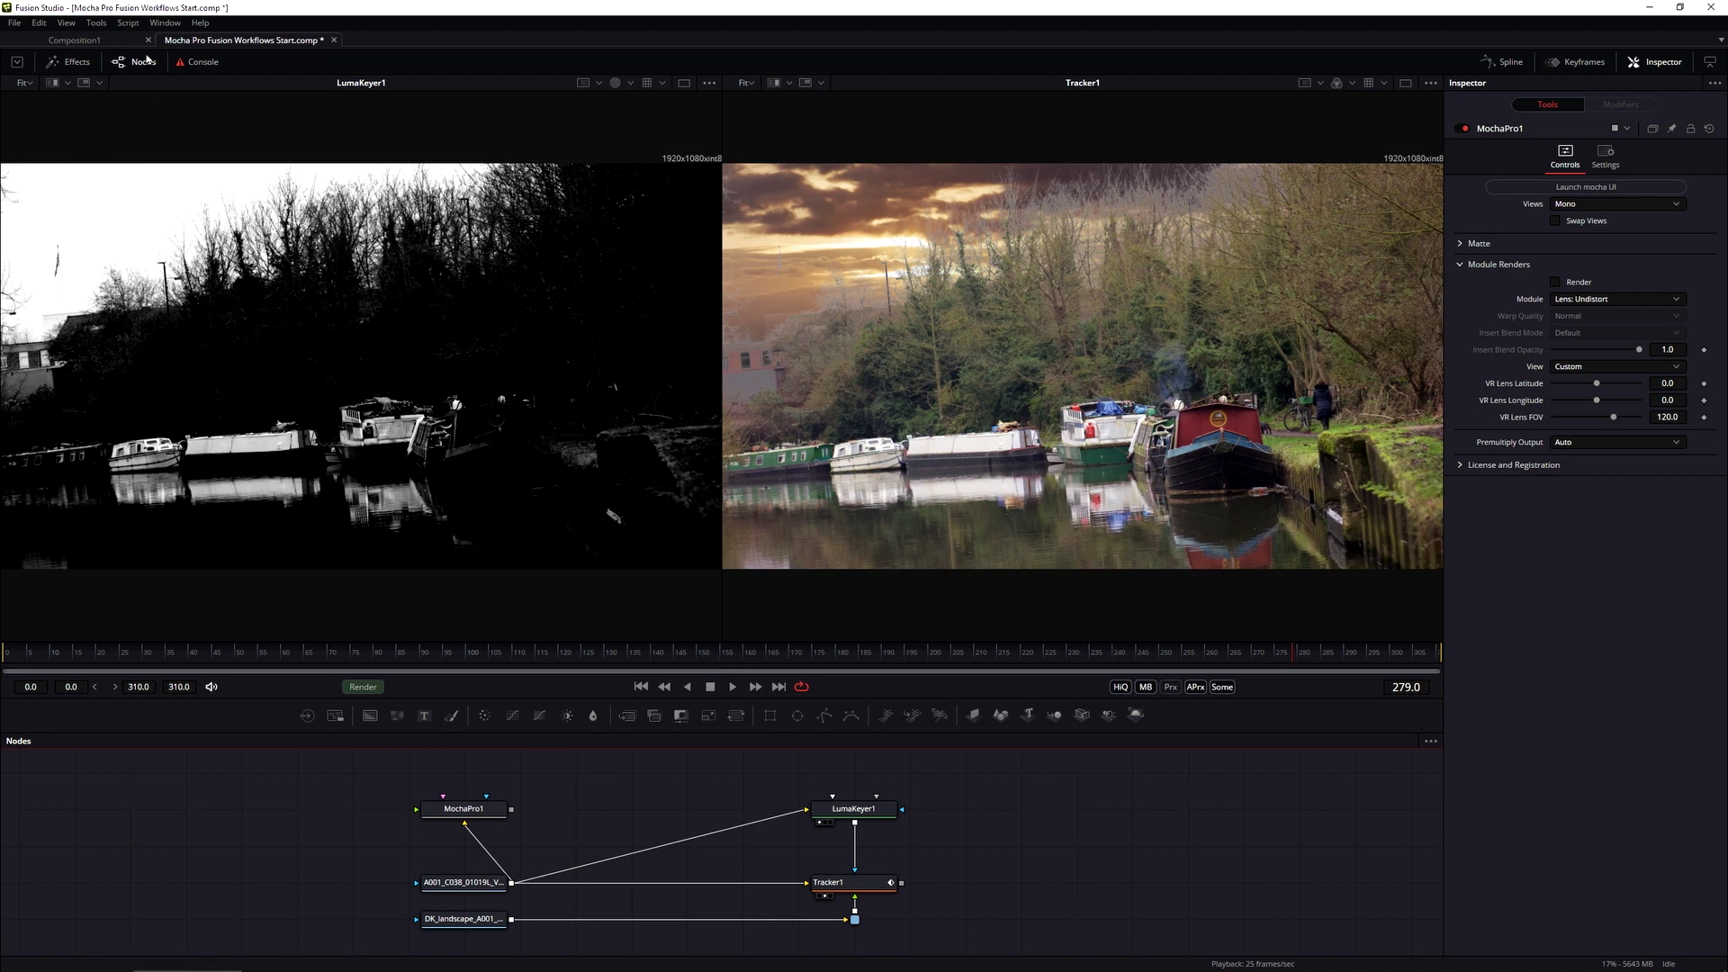
click(40, 24)
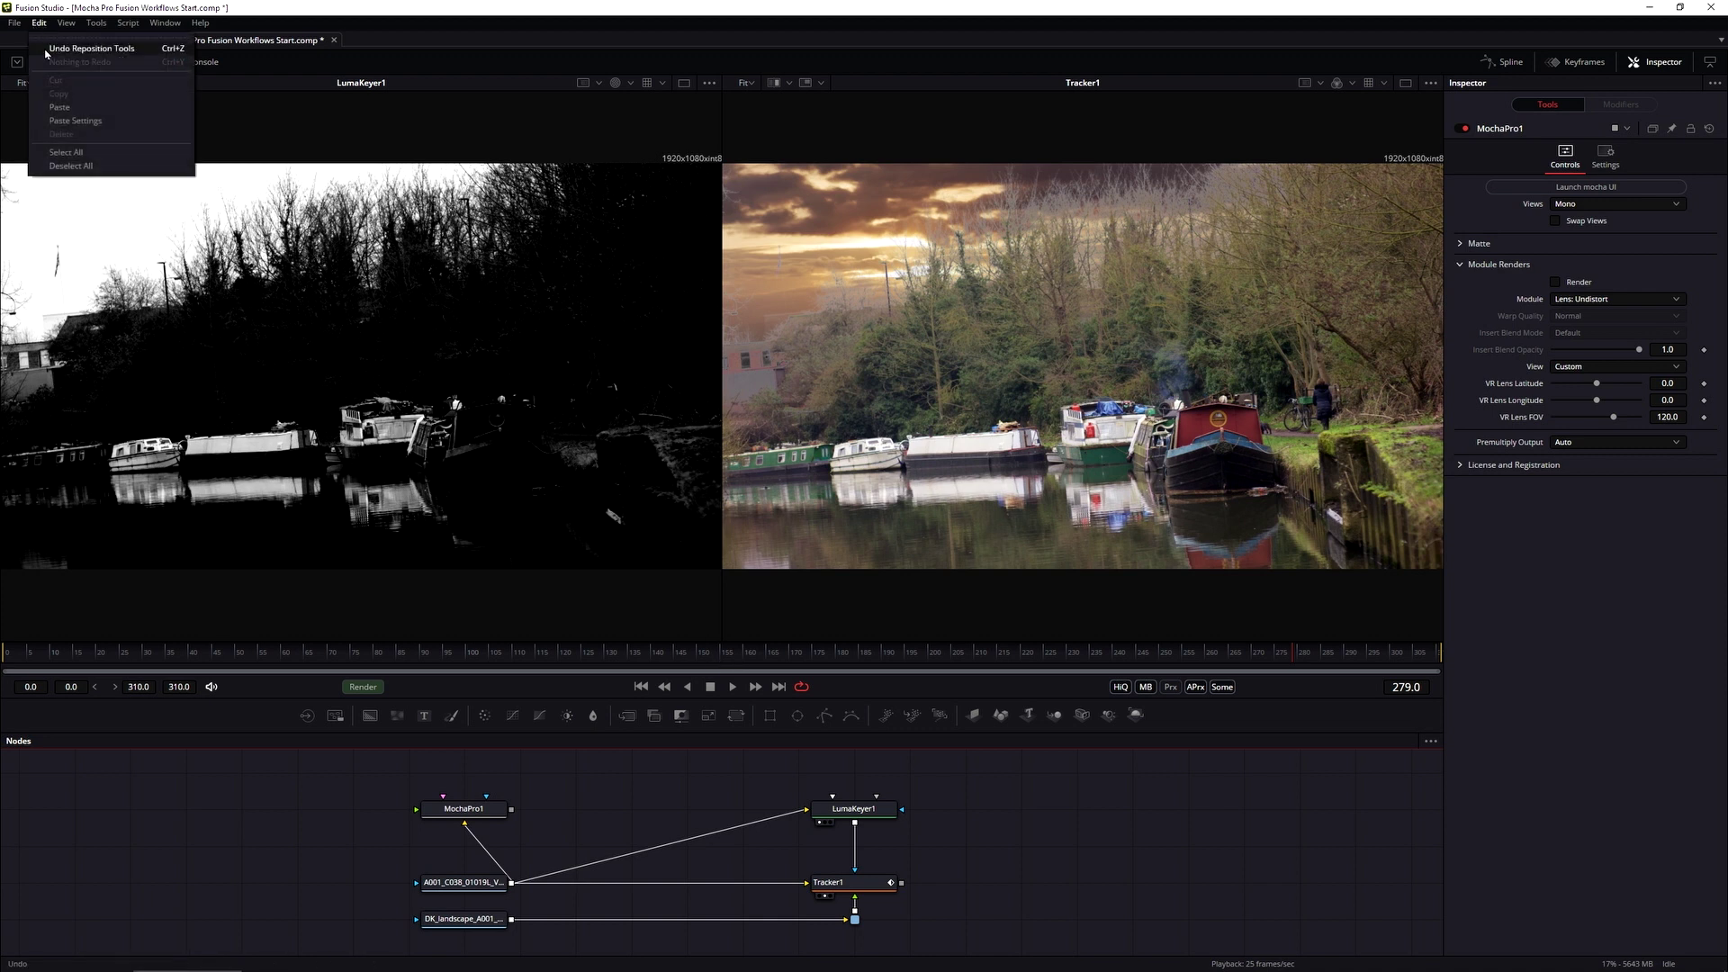
click(60, 107)
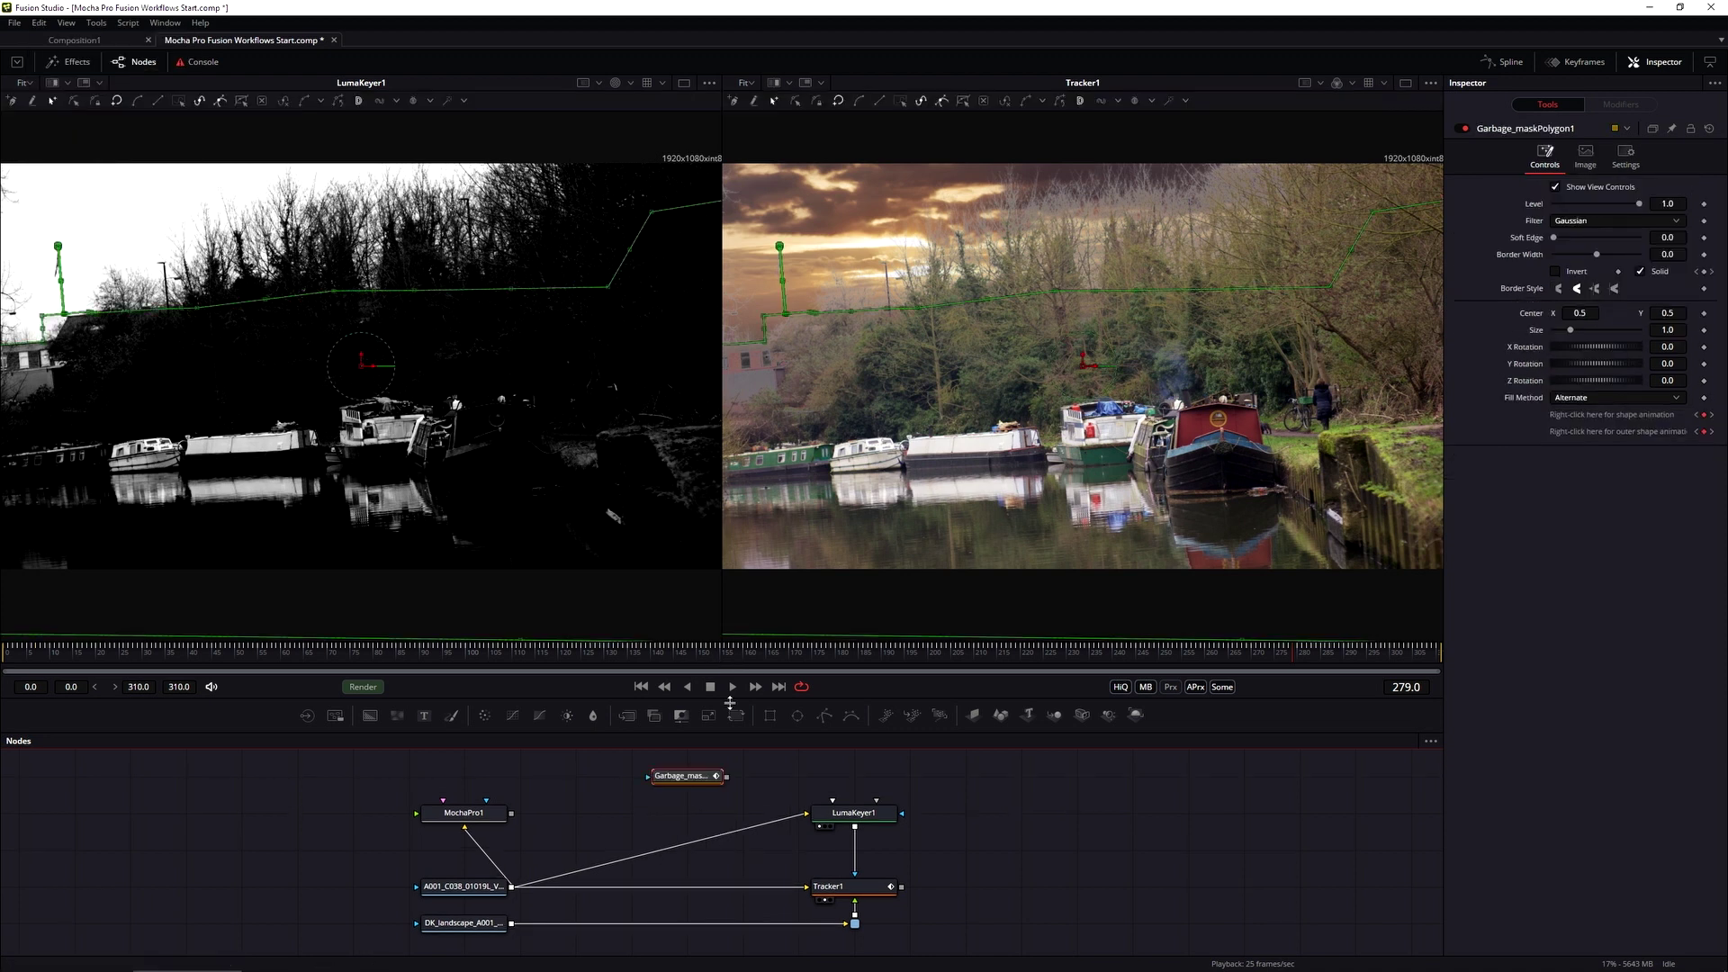
Step: Separate the three stacked Garbage_maskPolygon nodes into a row above MochaPro1 and LumaKeyer1
drag(684, 774, 633, 802)
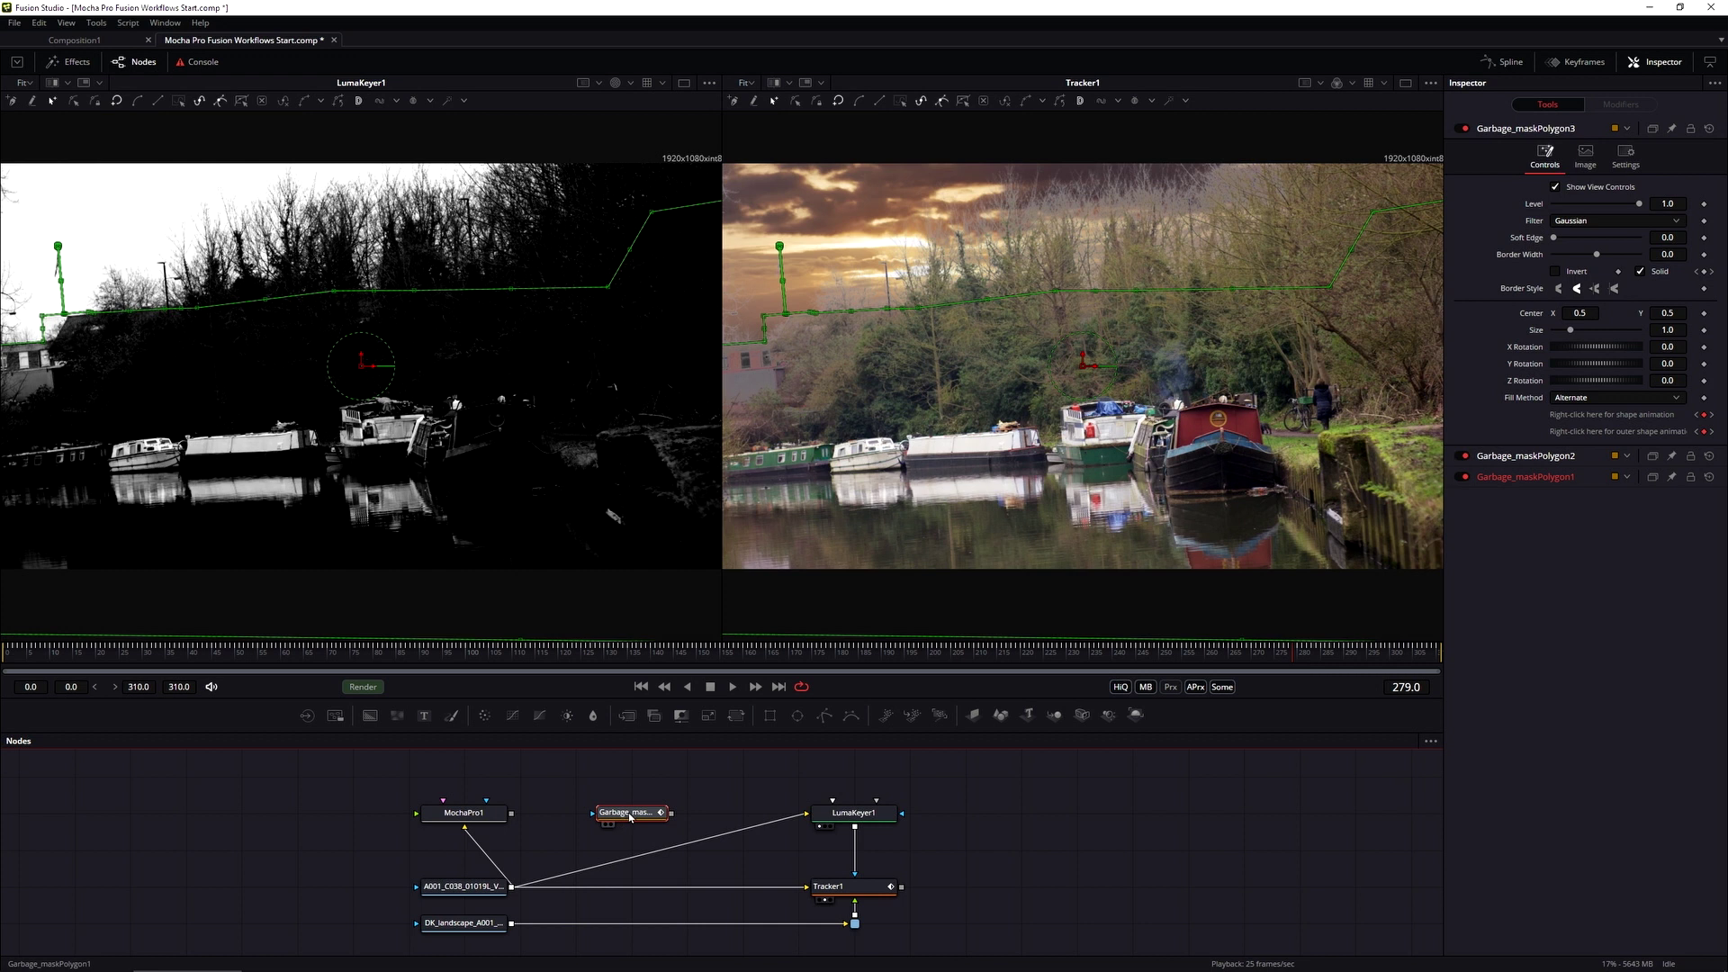
click(583, 780)
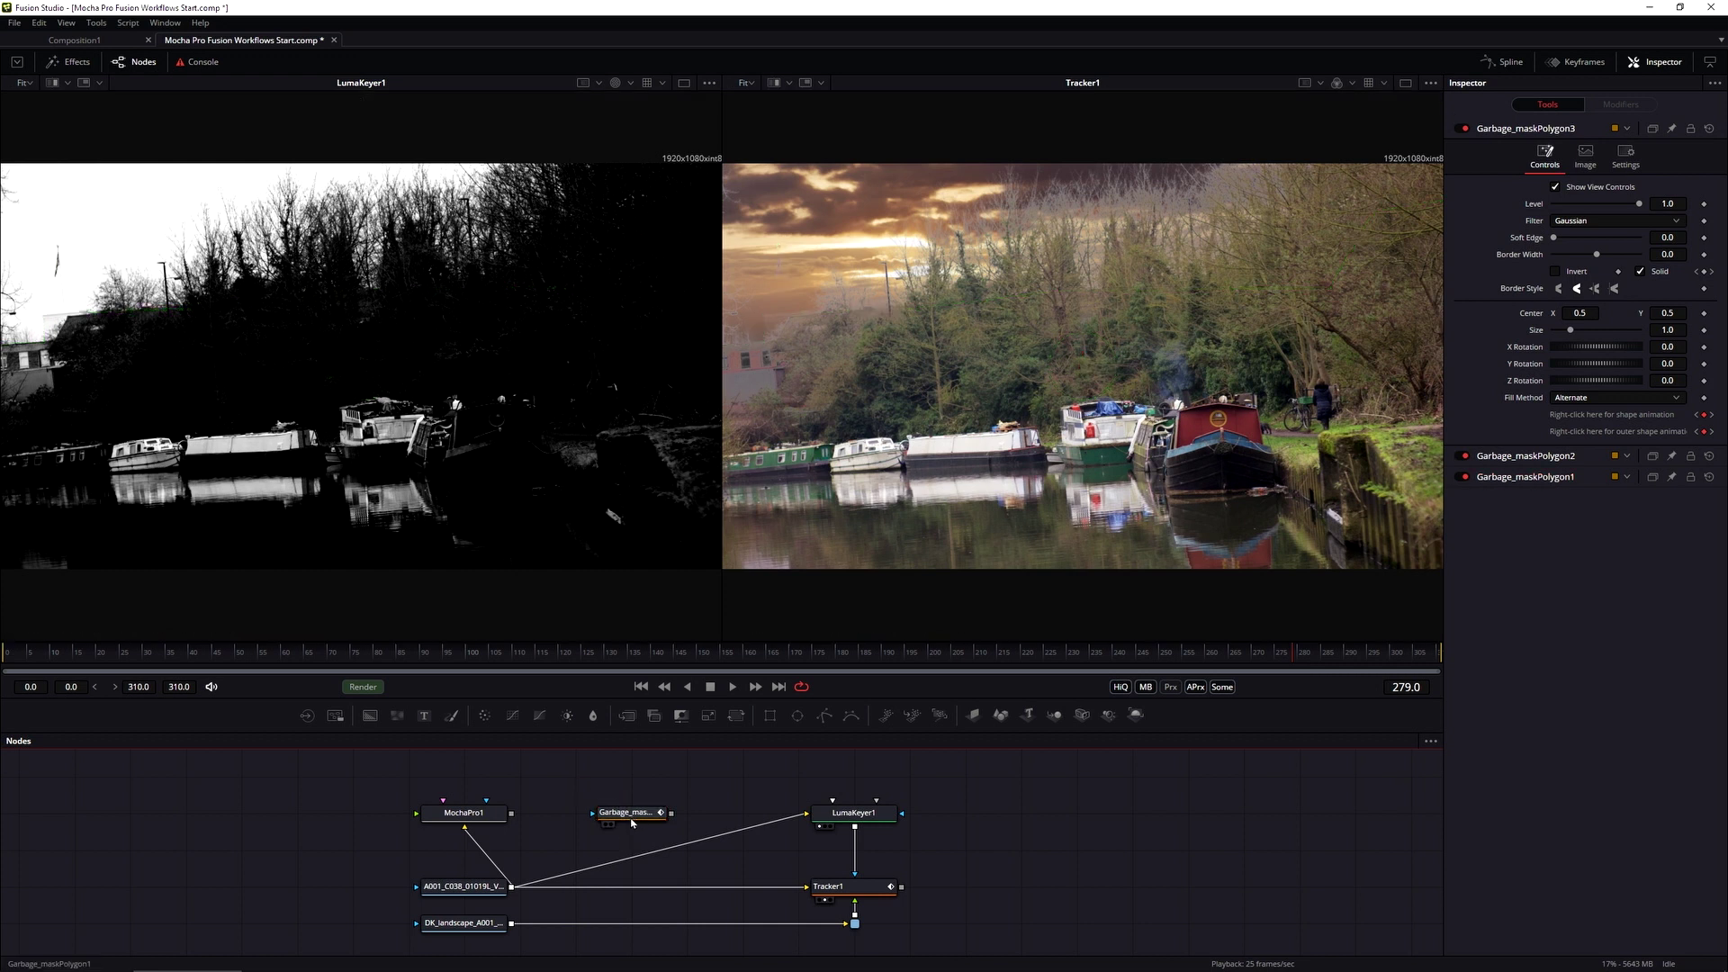
drag(631, 819, 835, 790)
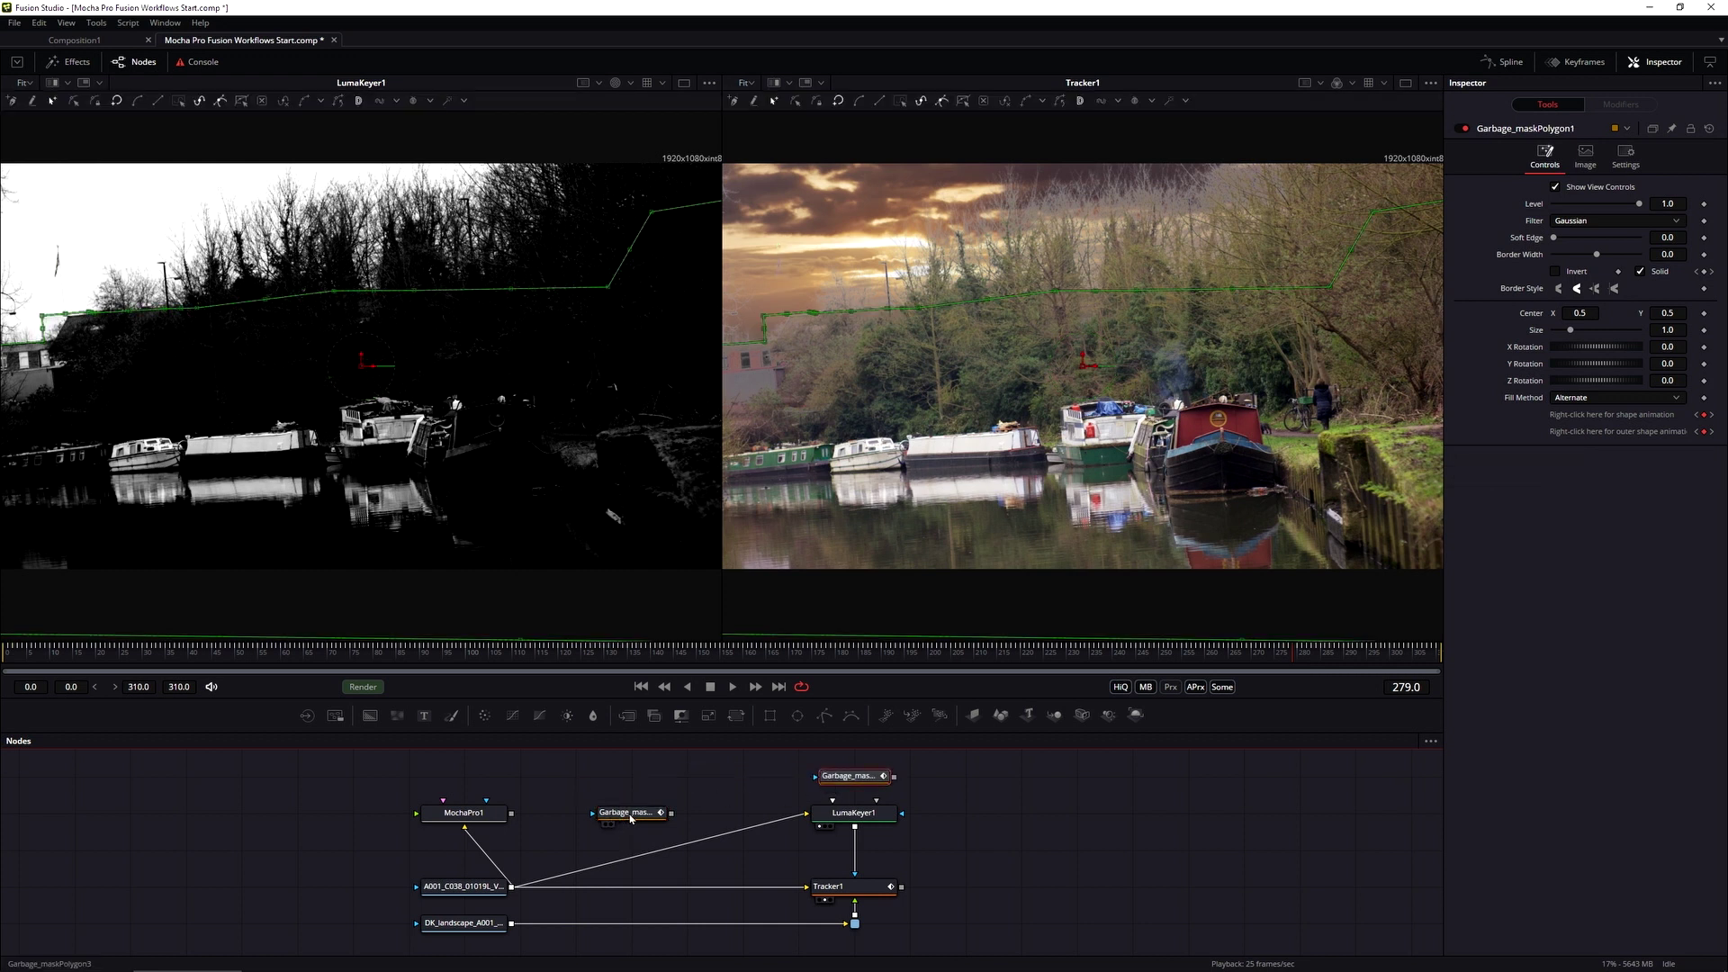
drag(626, 817, 737, 783)
mouse_move(615, 821)
mouse_down()
mouse_move(623, 781)
mouse_move(589, 780)
mouse_up()
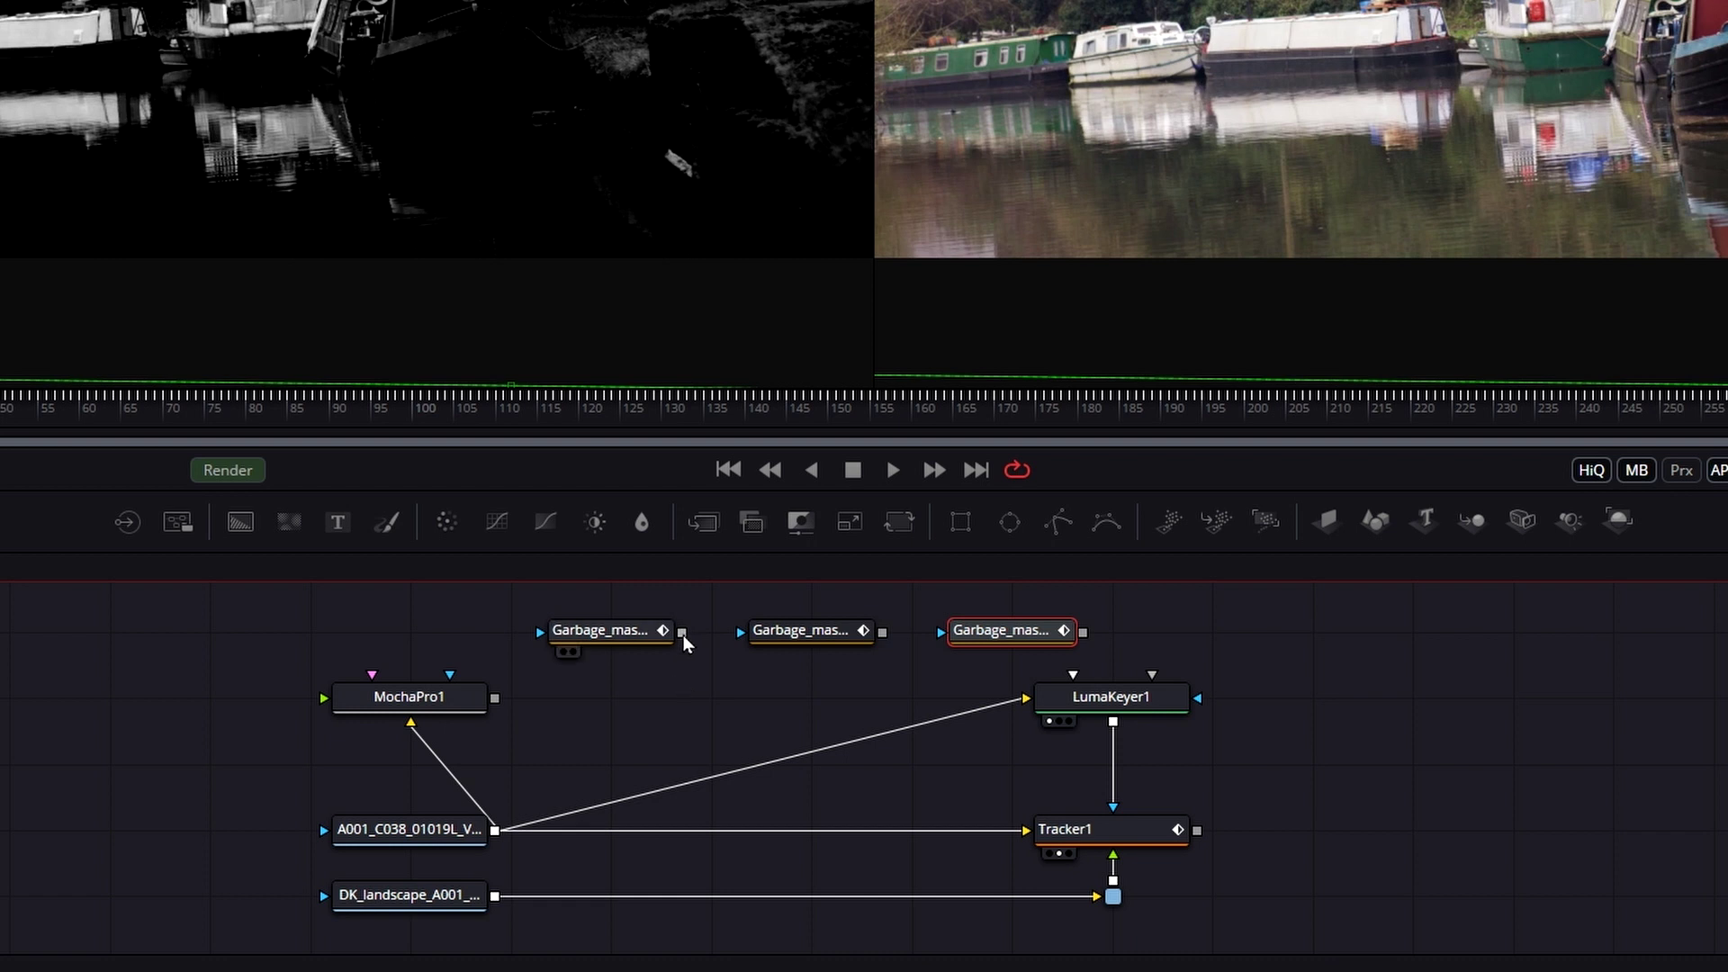
Step: Chain the three garbage mask polygon nodes in series and view the last one's matte back to frame 0
drag(682, 633, 741, 632)
drag(883, 634, 941, 633)
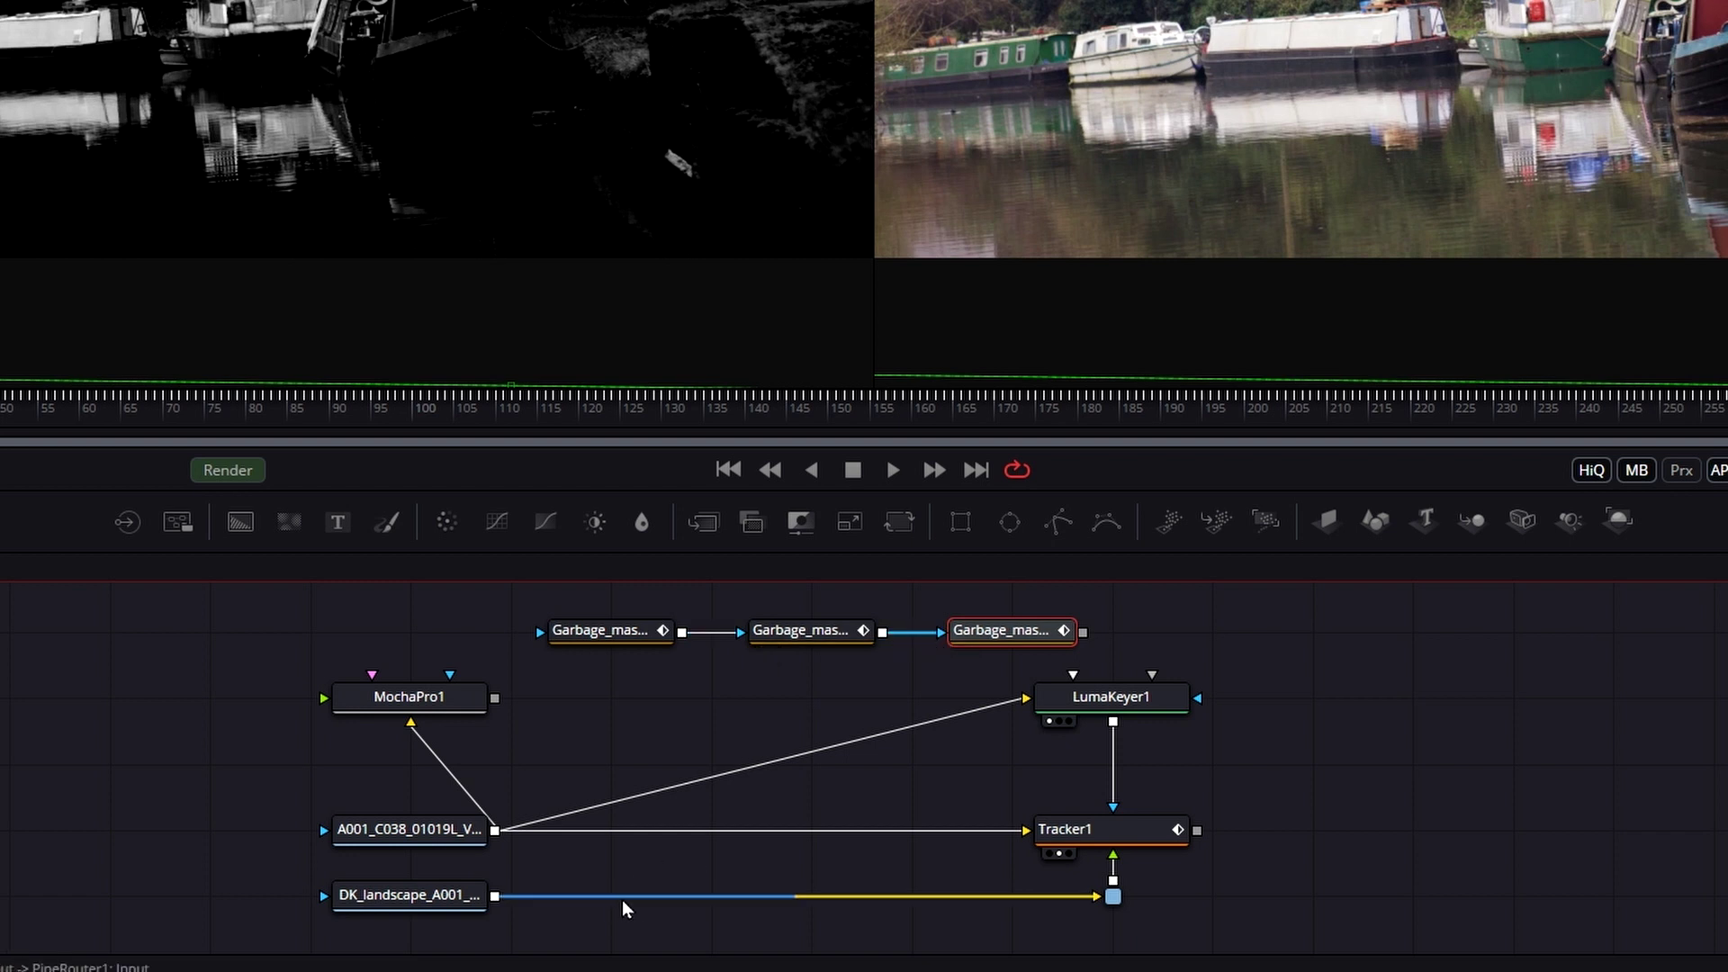
click(961, 653)
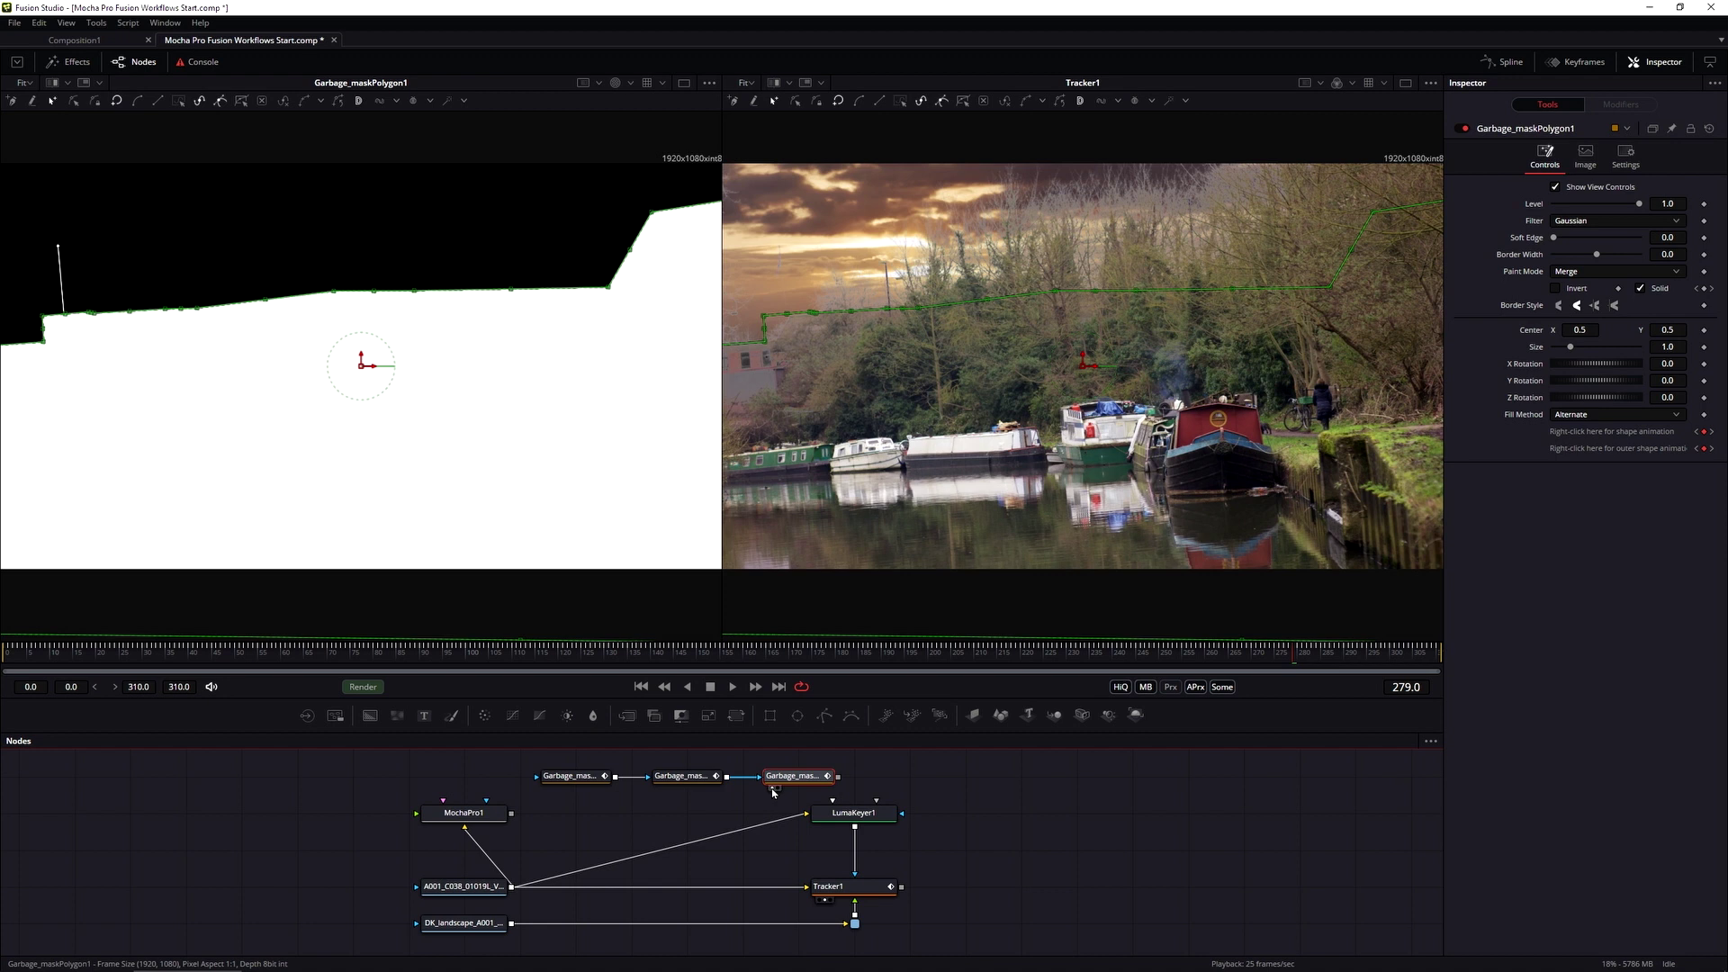
drag(138, 652, 2, 678)
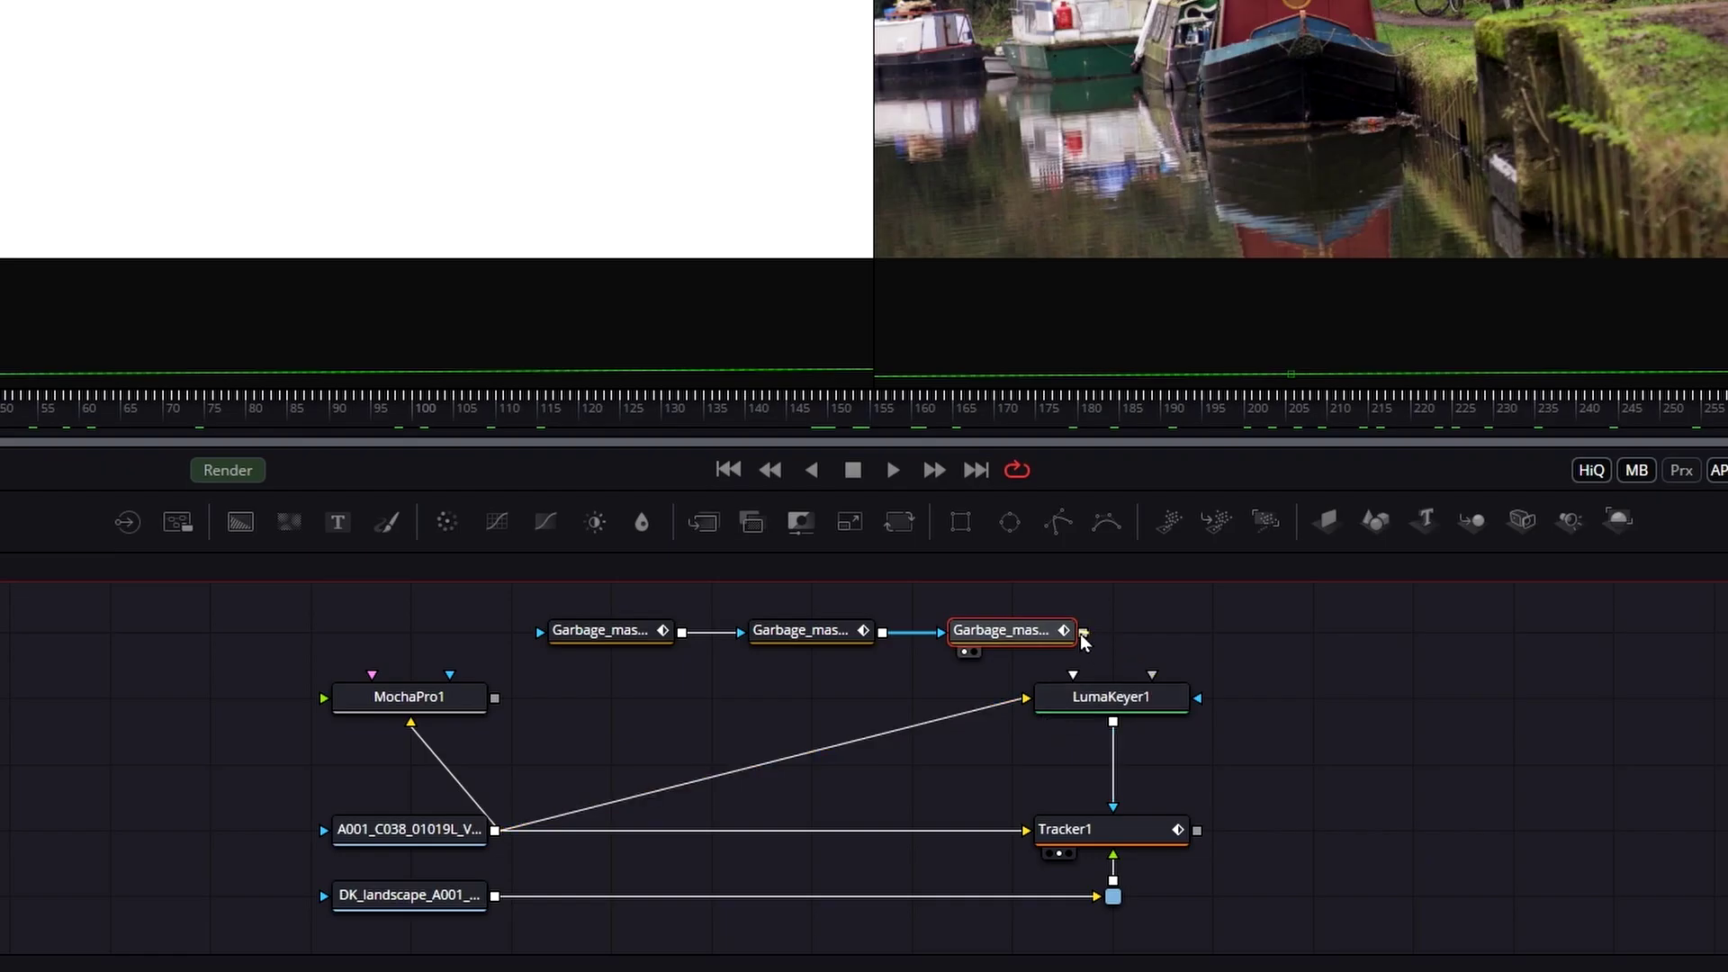
Step: Connect the last garbage mask polygon node to LumaKeyer1's garbage matte input
drag(1084, 634, 1152, 674)
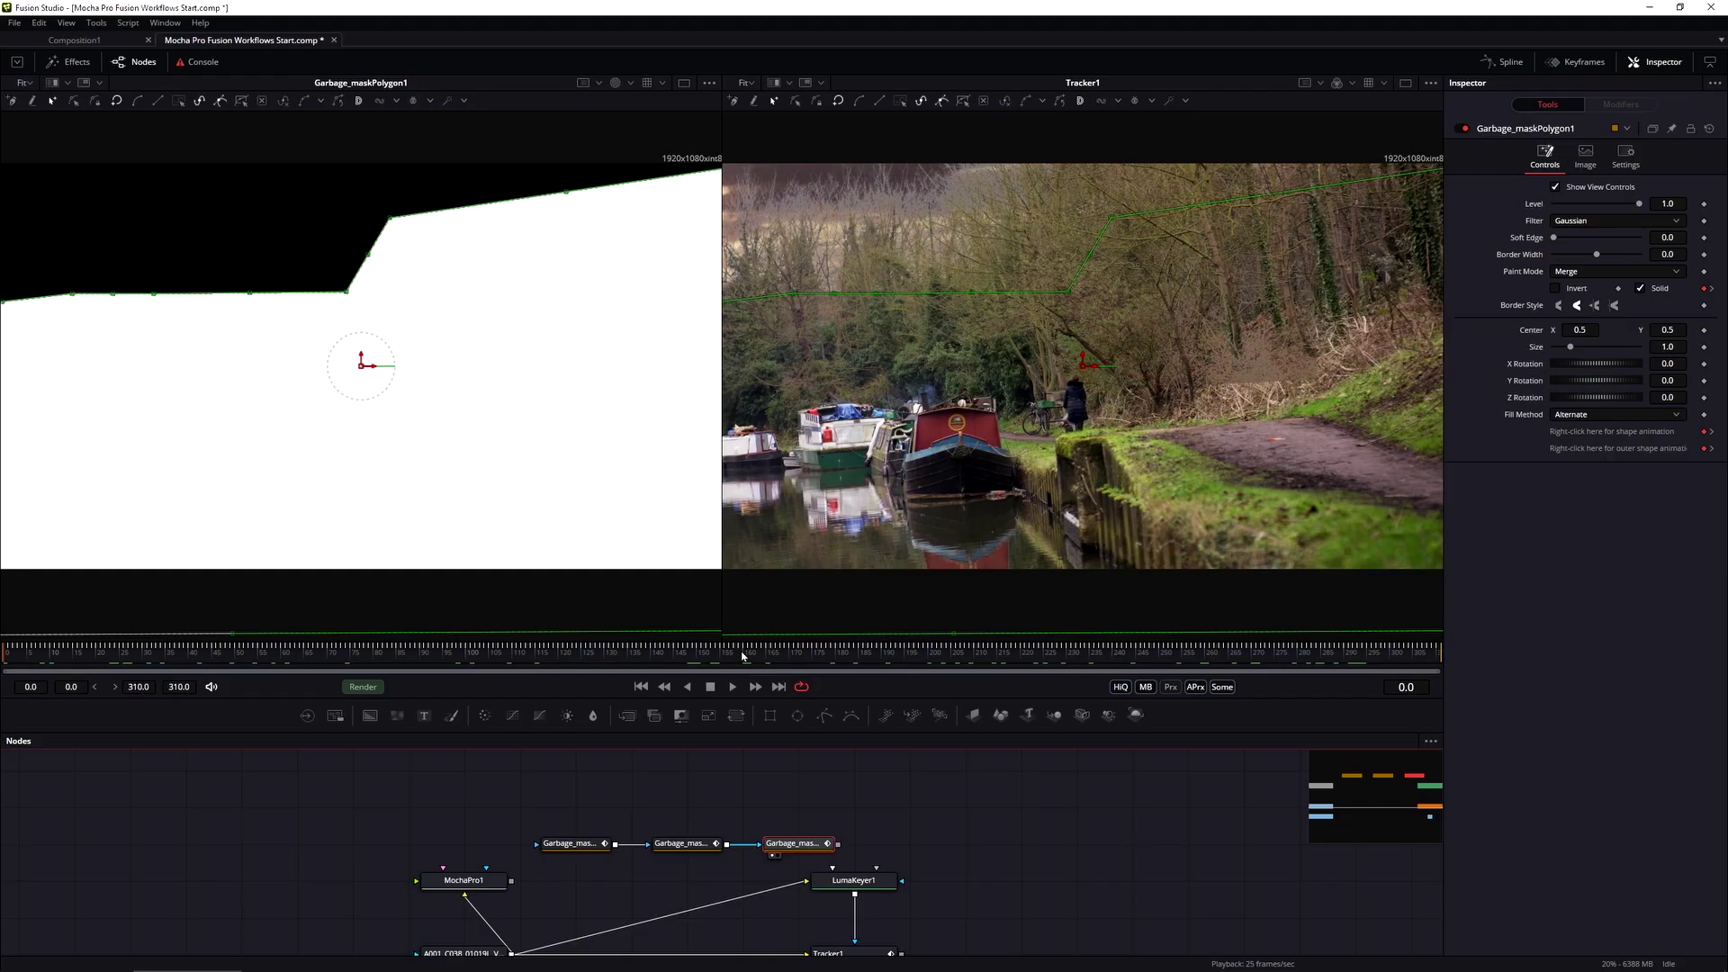
drag(915, 414, 1483, 674)
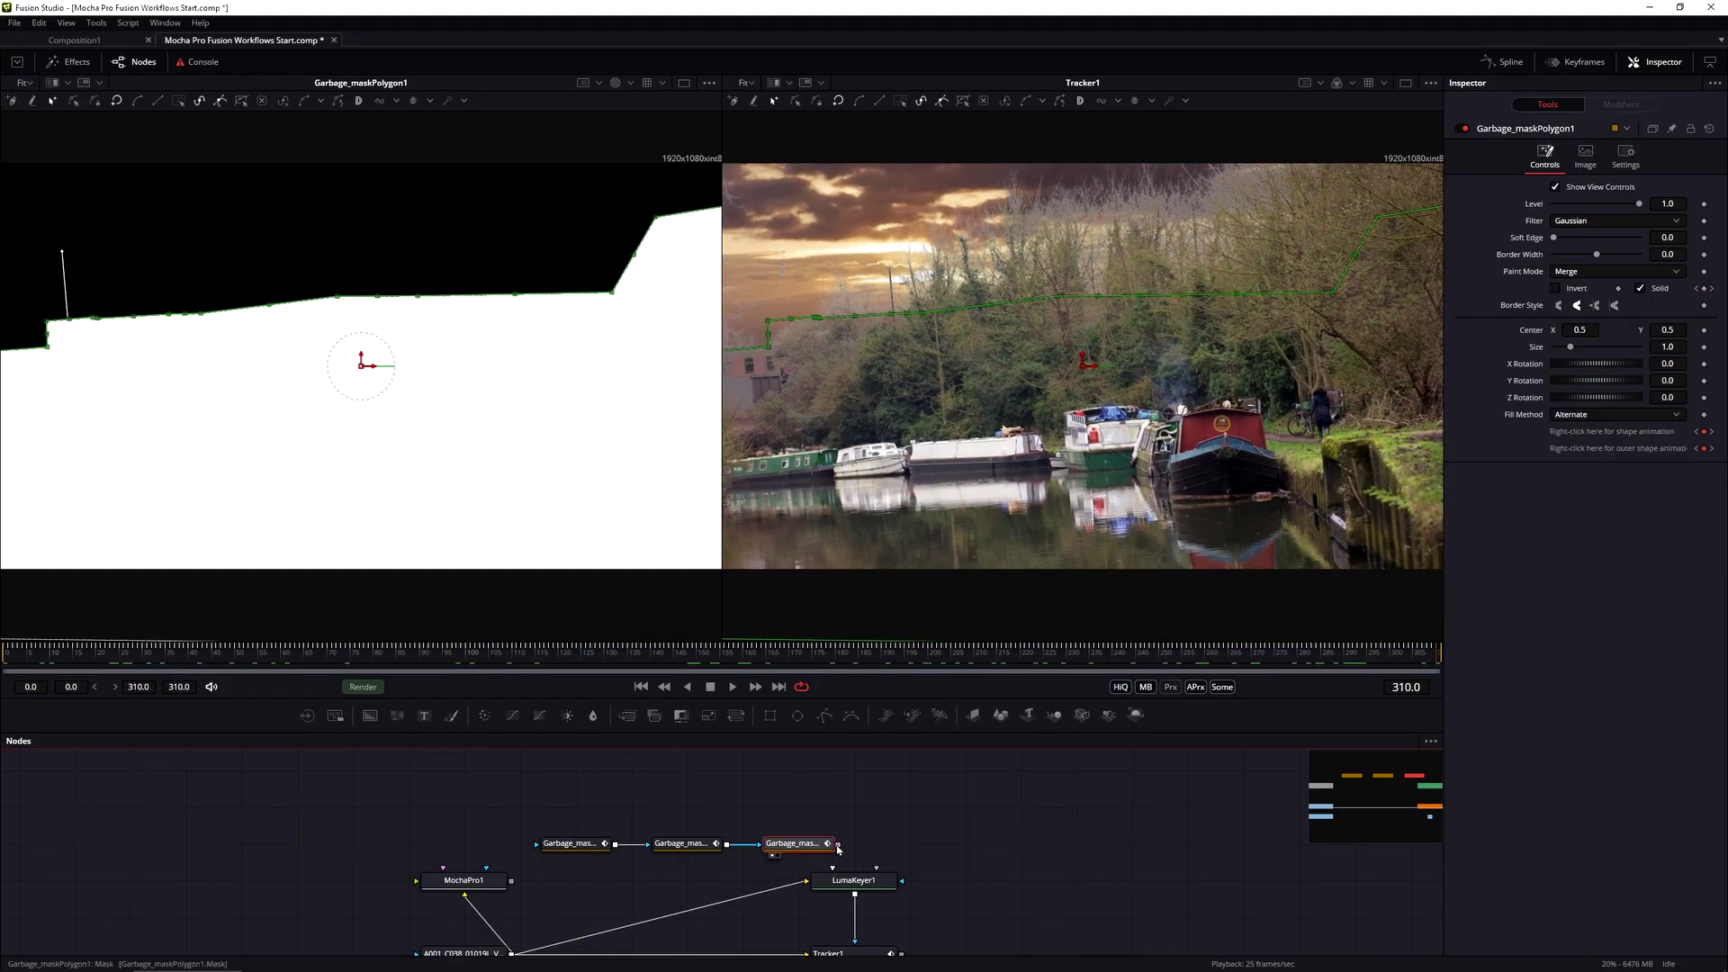
drag(837, 844, 877, 872)
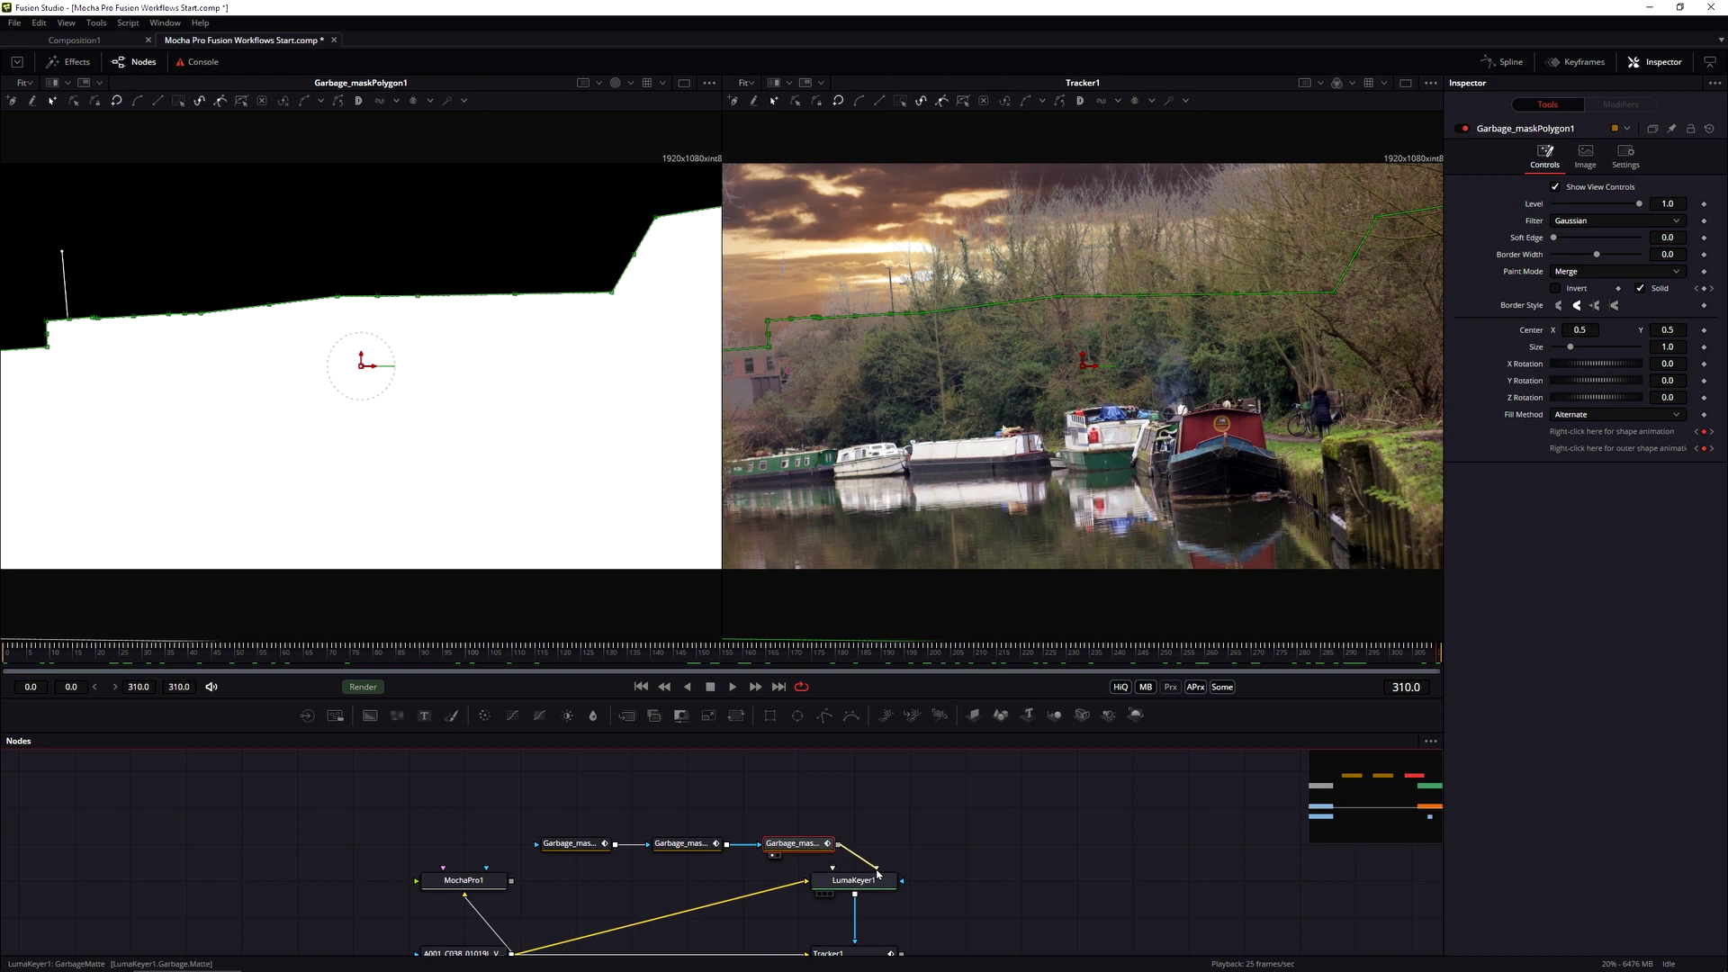
Step: Finish attaching the last garbage mask to LumaKeyer1's garbage matte input and play the Tracker1 composite in a single viewer
drag(878, 872, 888, 874)
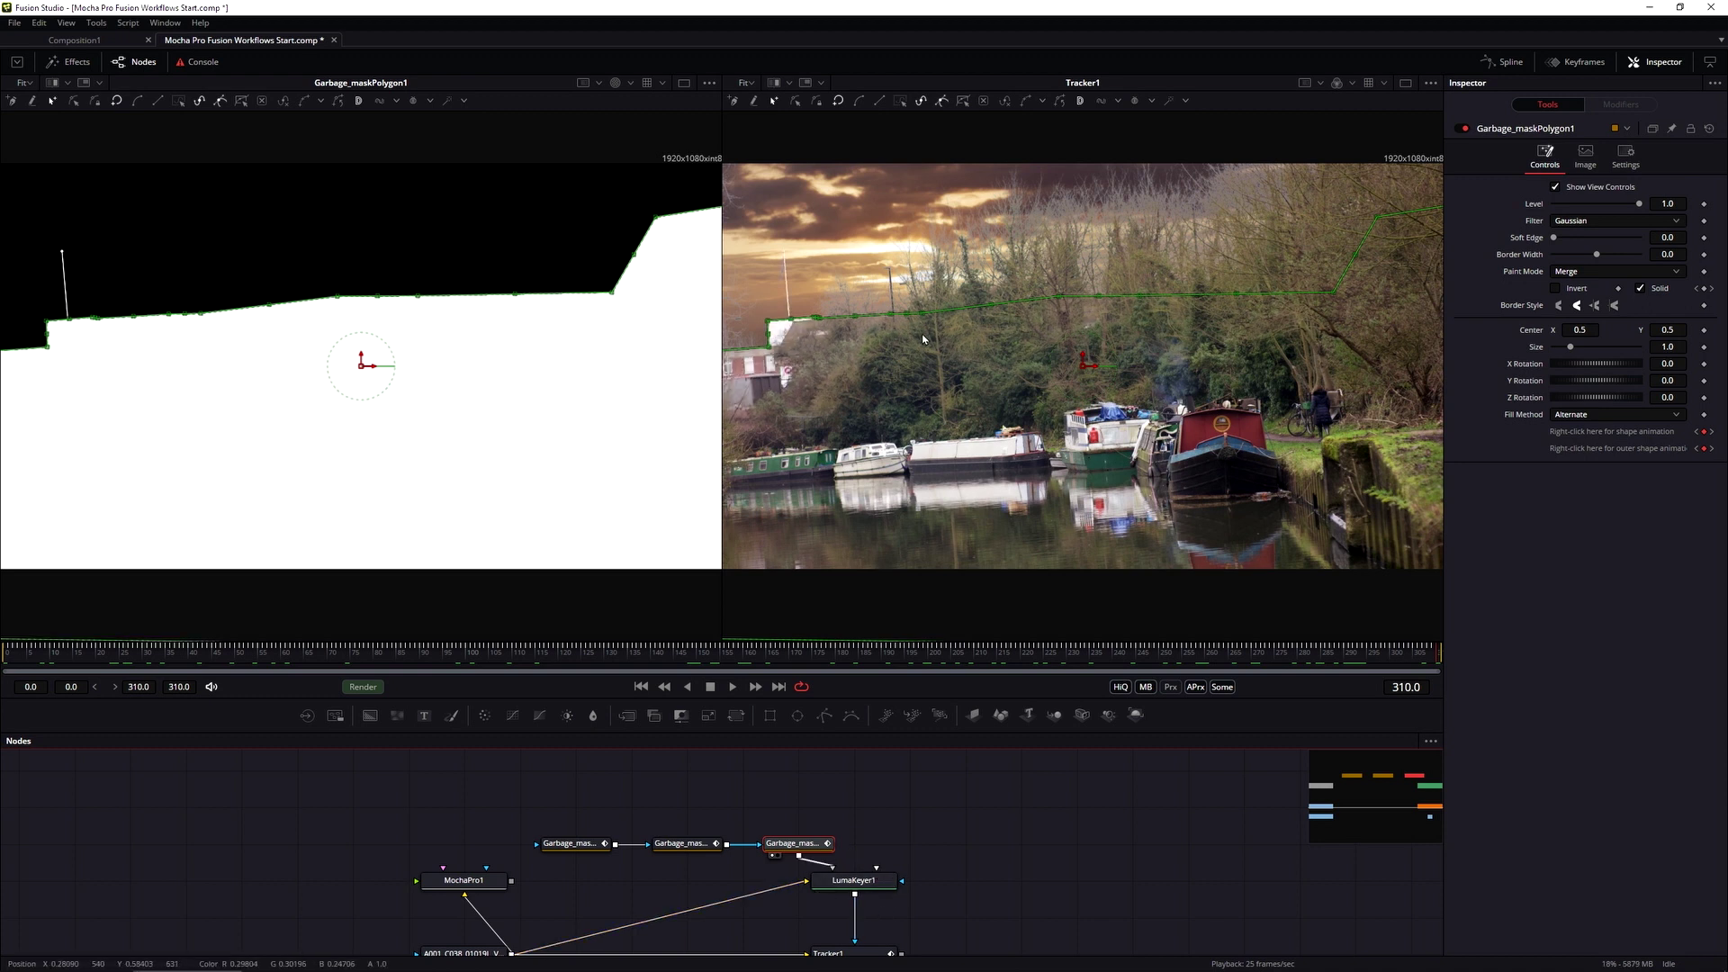
click(1404, 83)
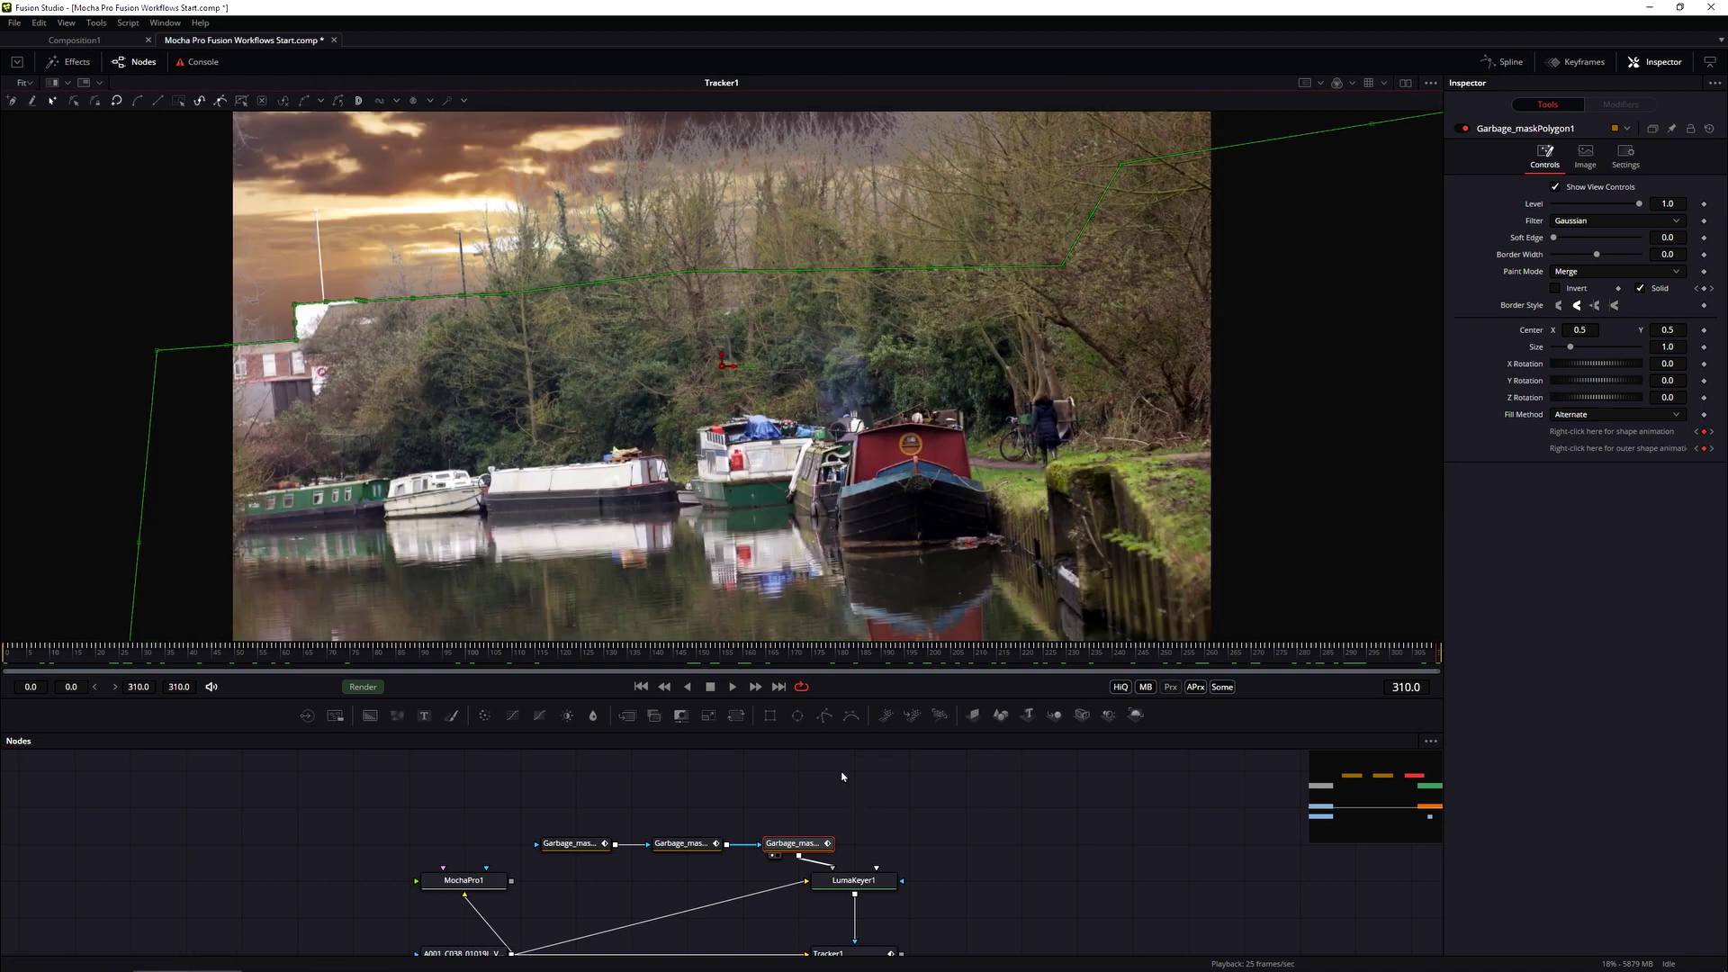
key(space)
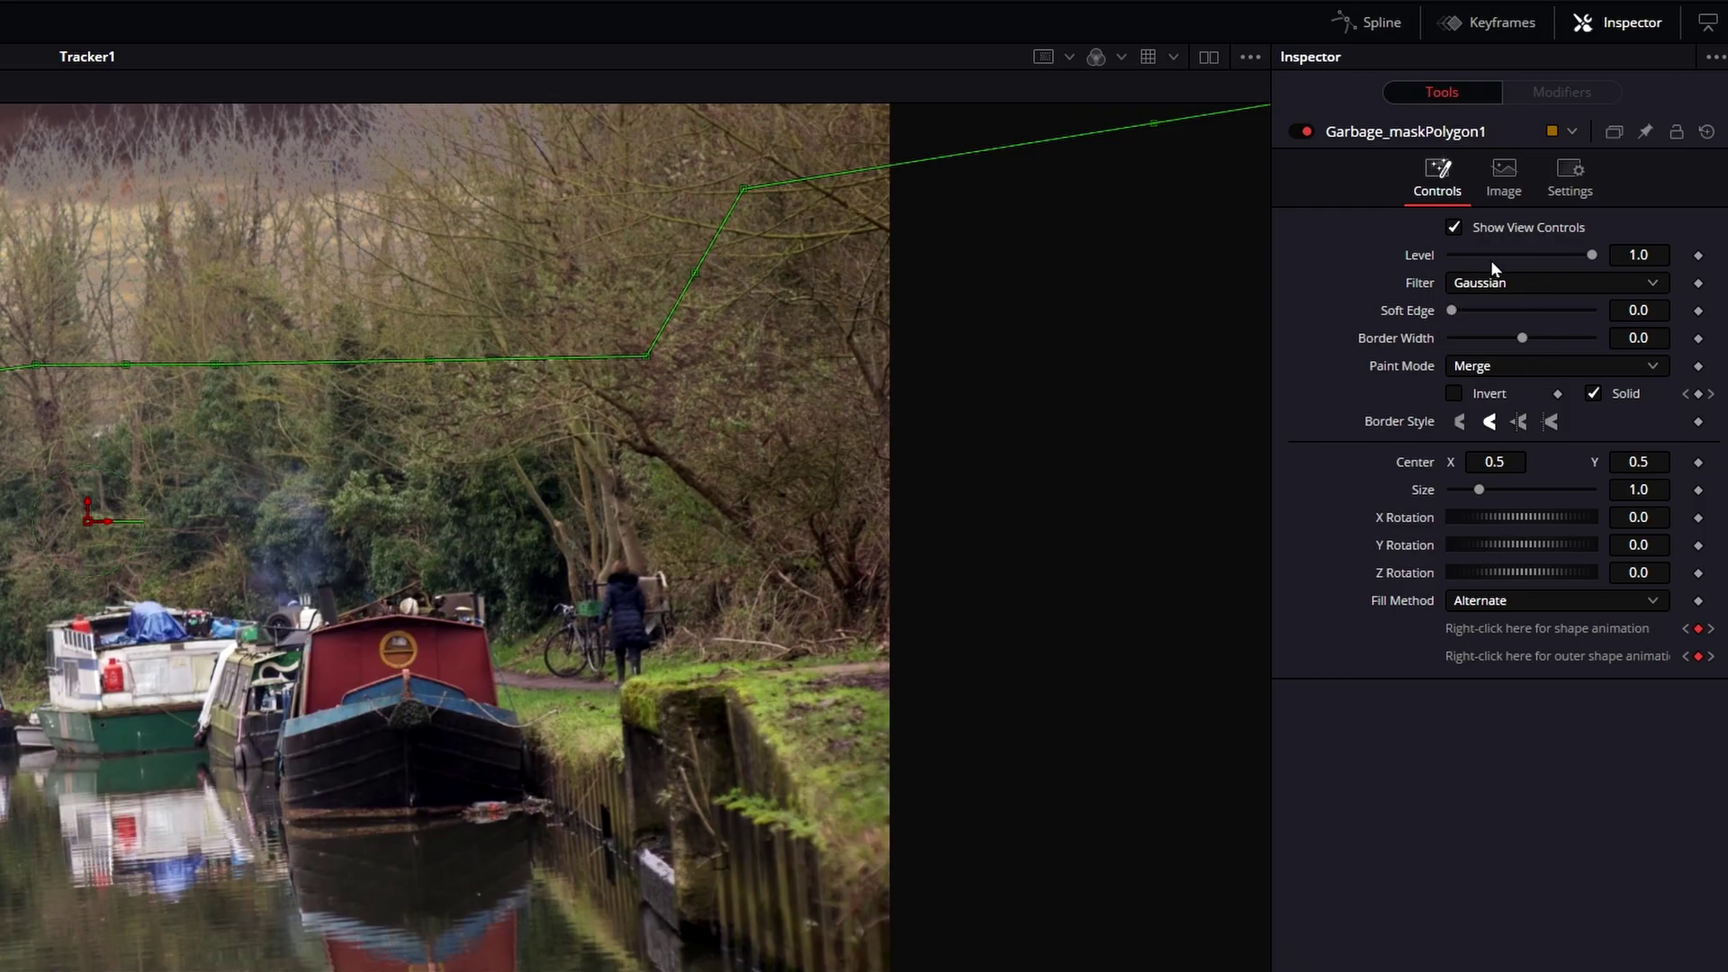
Step: Try inverting Garbage_maskPolygon1 and softening its edge up to 0.0646, restoring both settings
click(1485, 389)
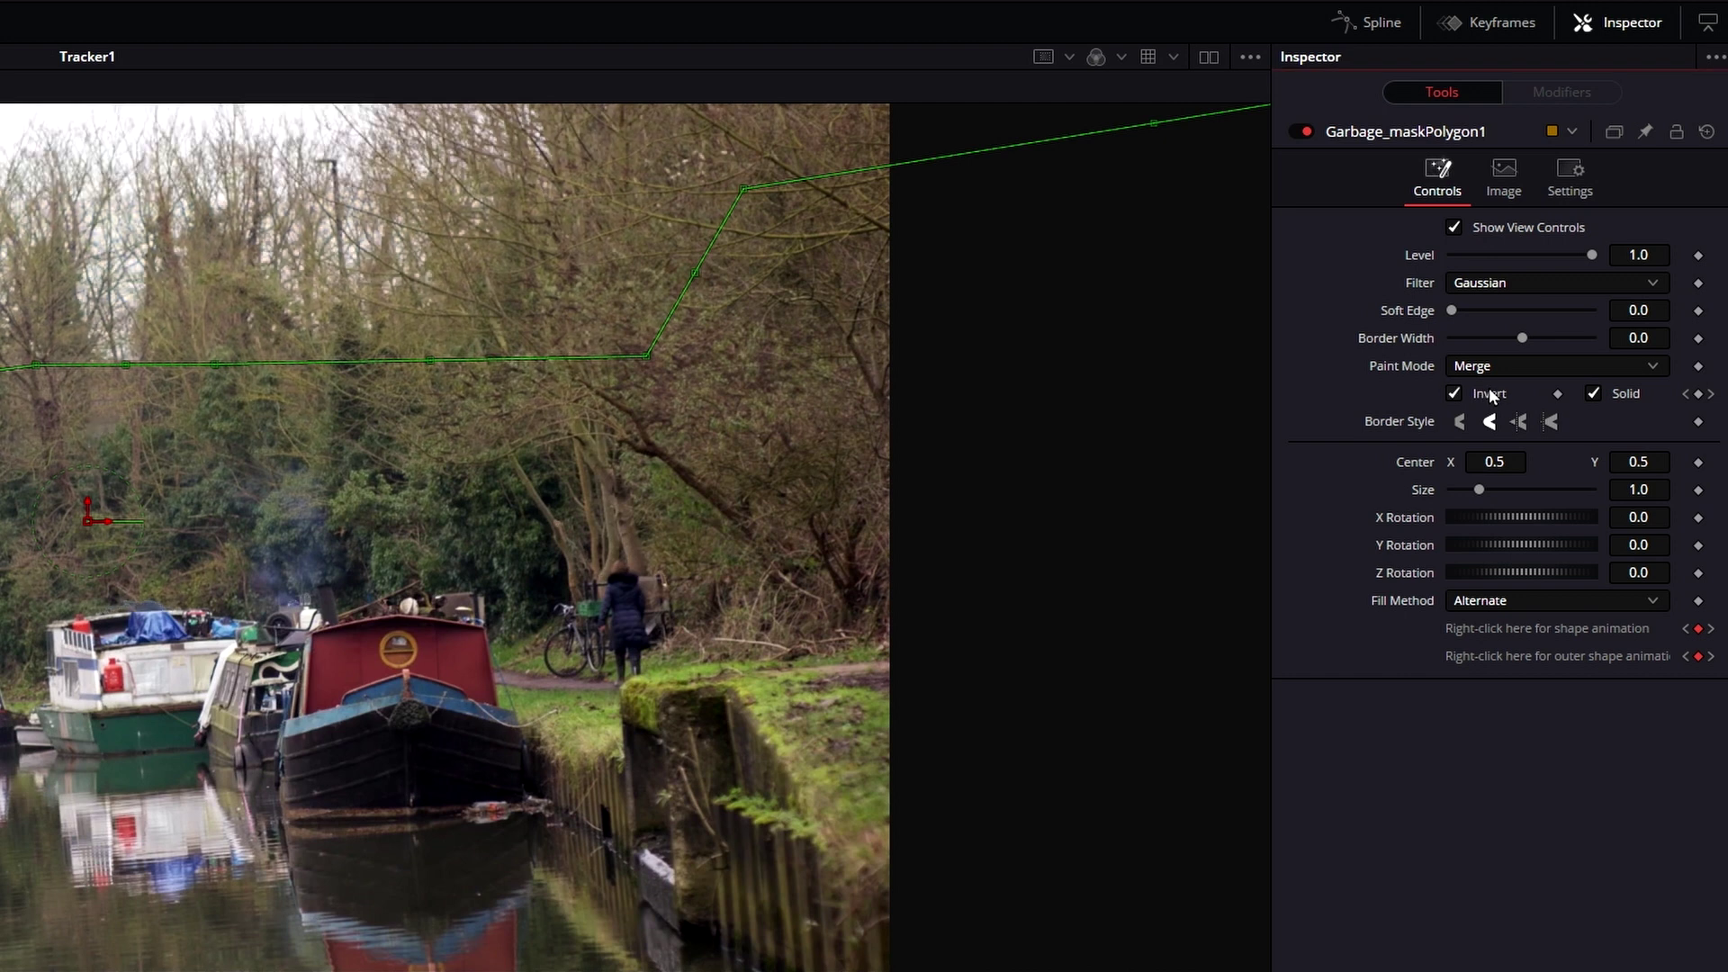
click(1494, 393)
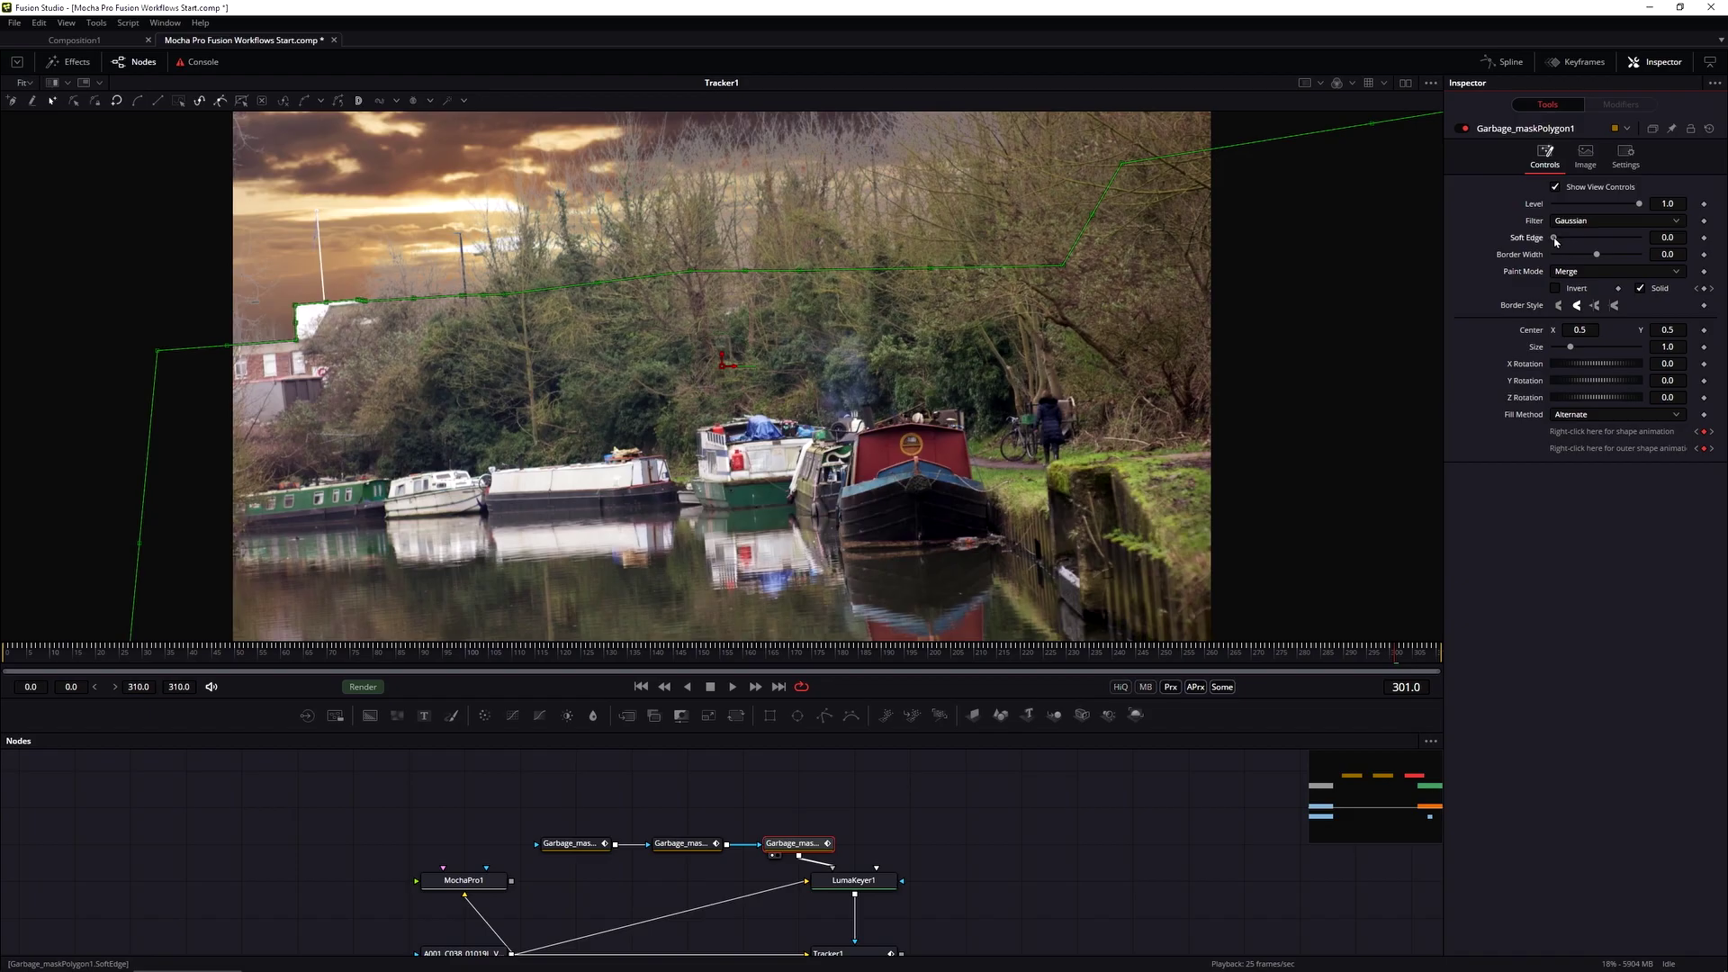
drag(1451, 311, 1465, 315)
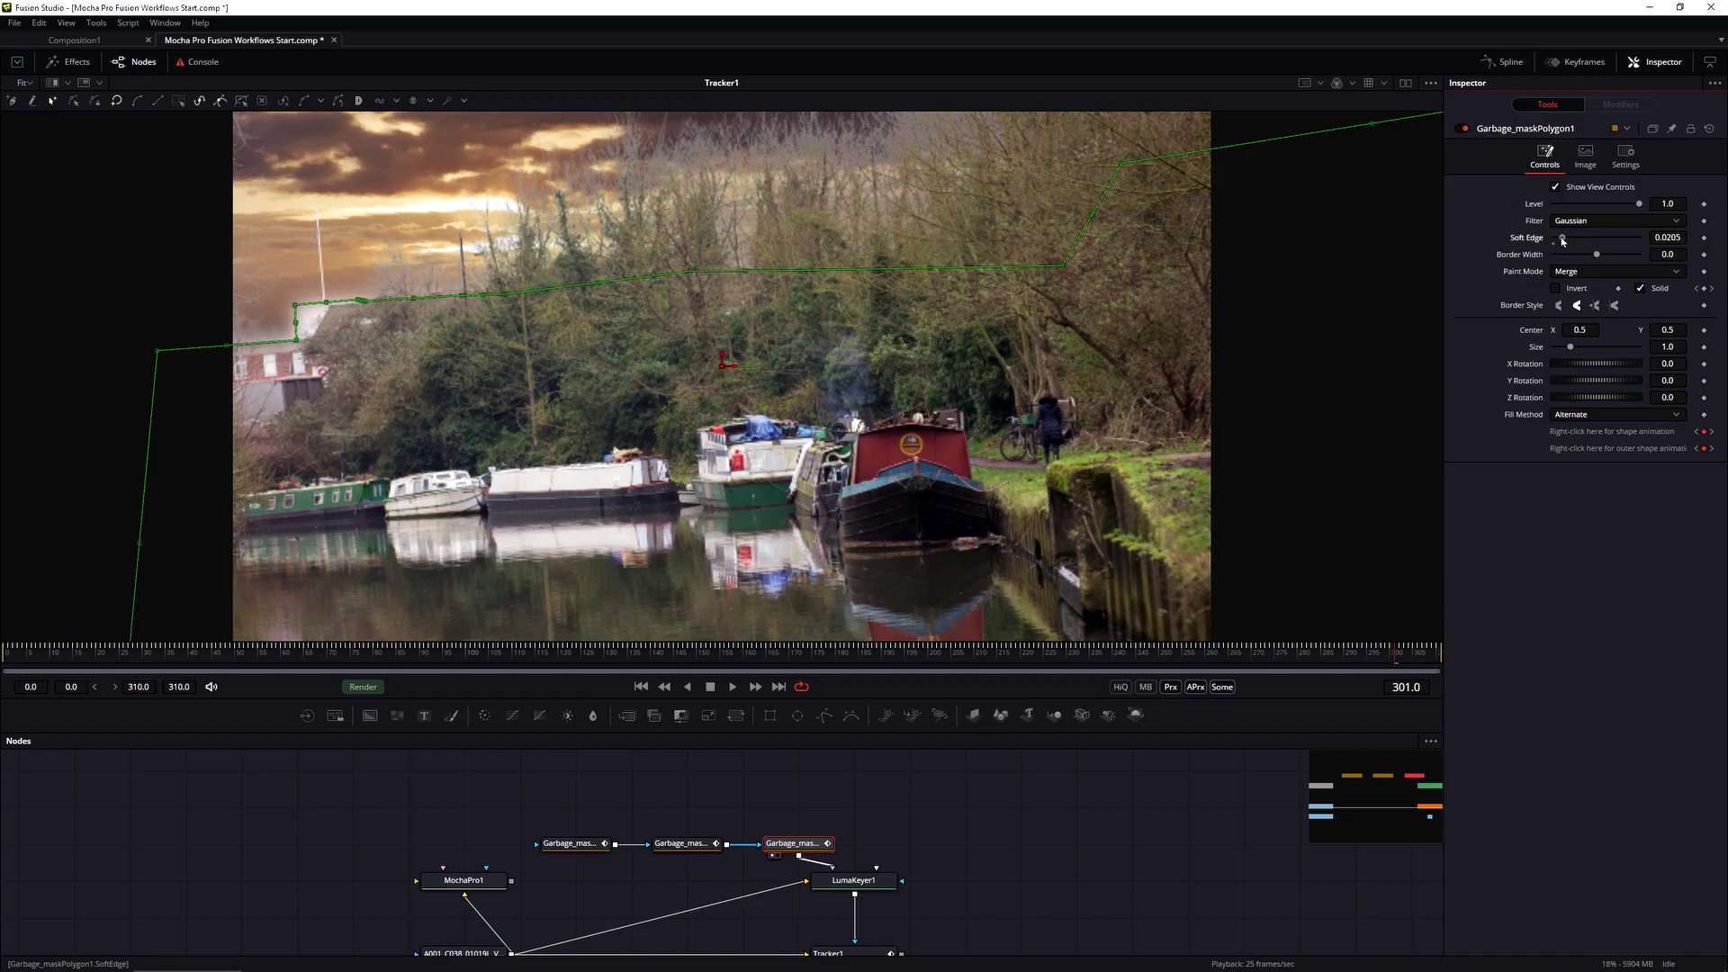
drag(1562, 238, 1581, 238)
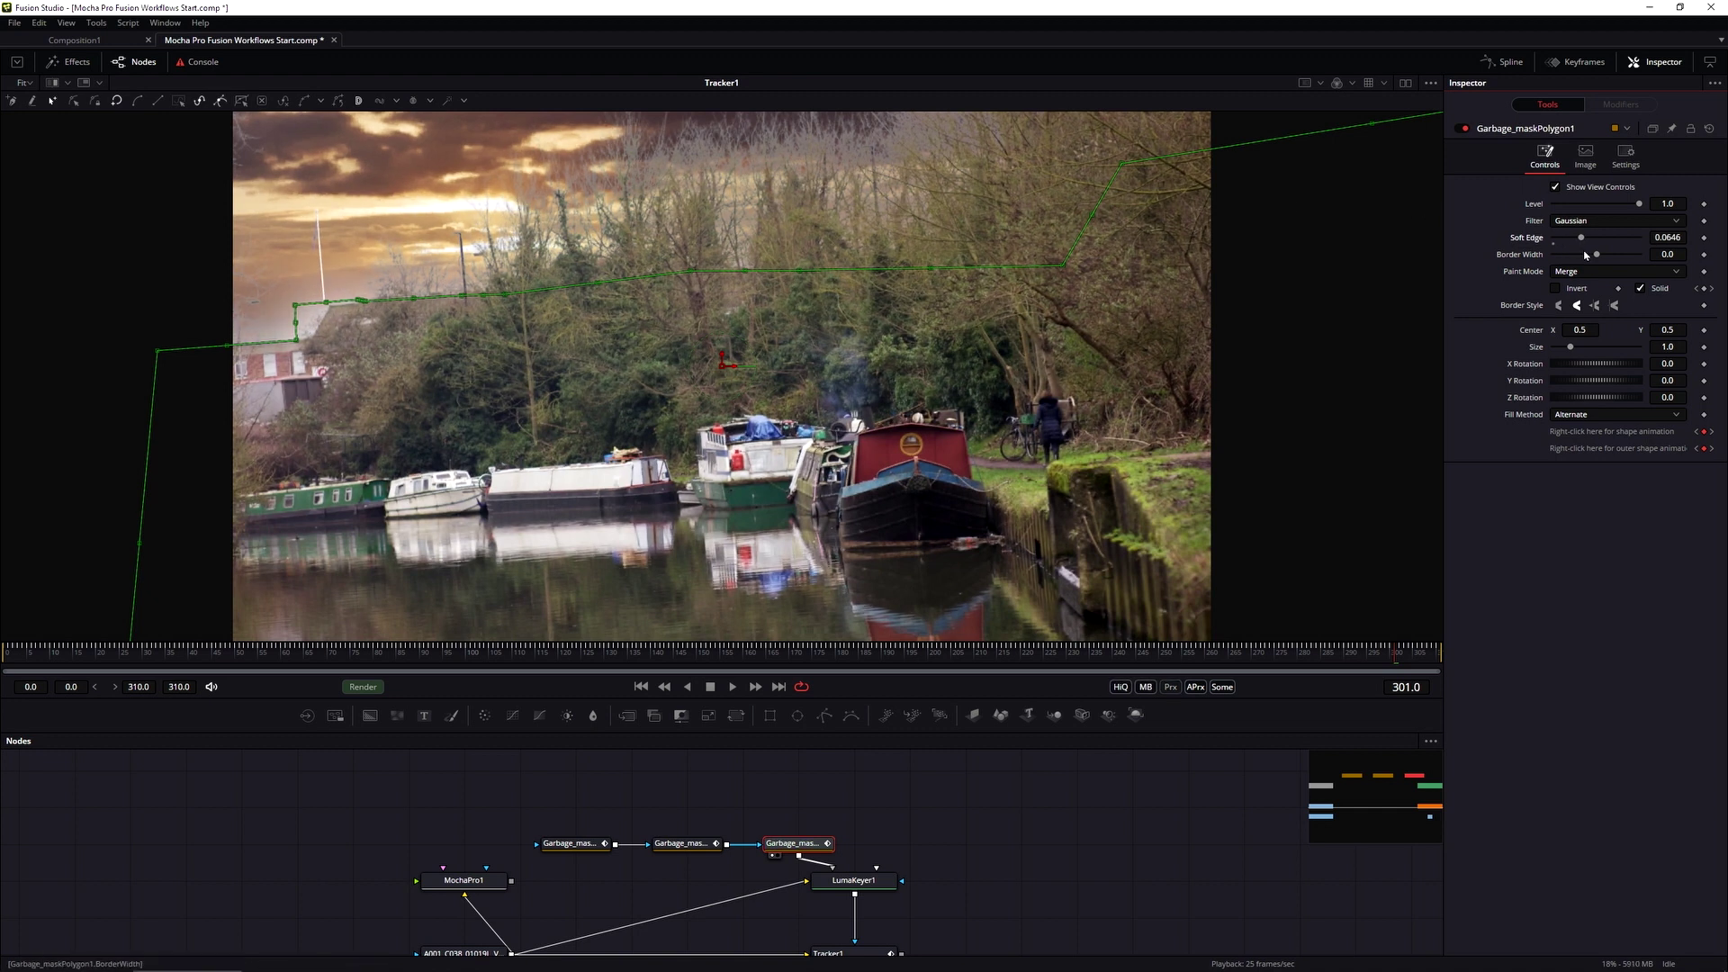
drag(1581, 238, 1552, 240)
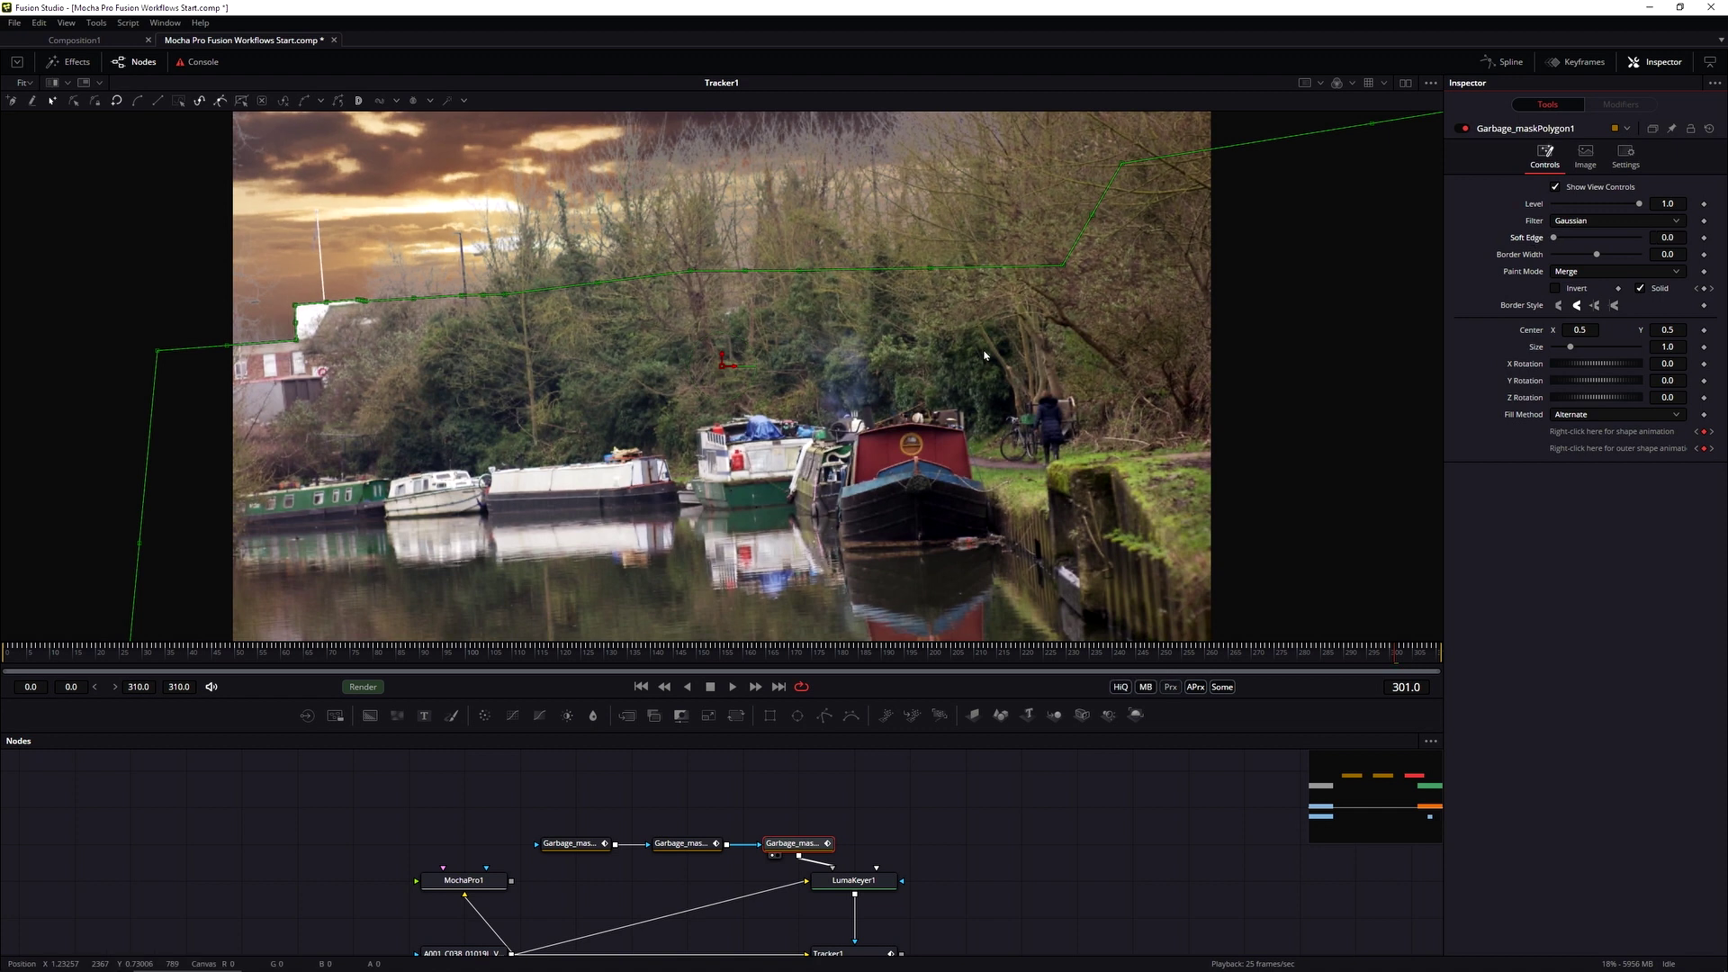
Step: Set the Soft Edge of Garbage_maskPolygon1 to 0.001
drag(1664, 236, 1670, 237)
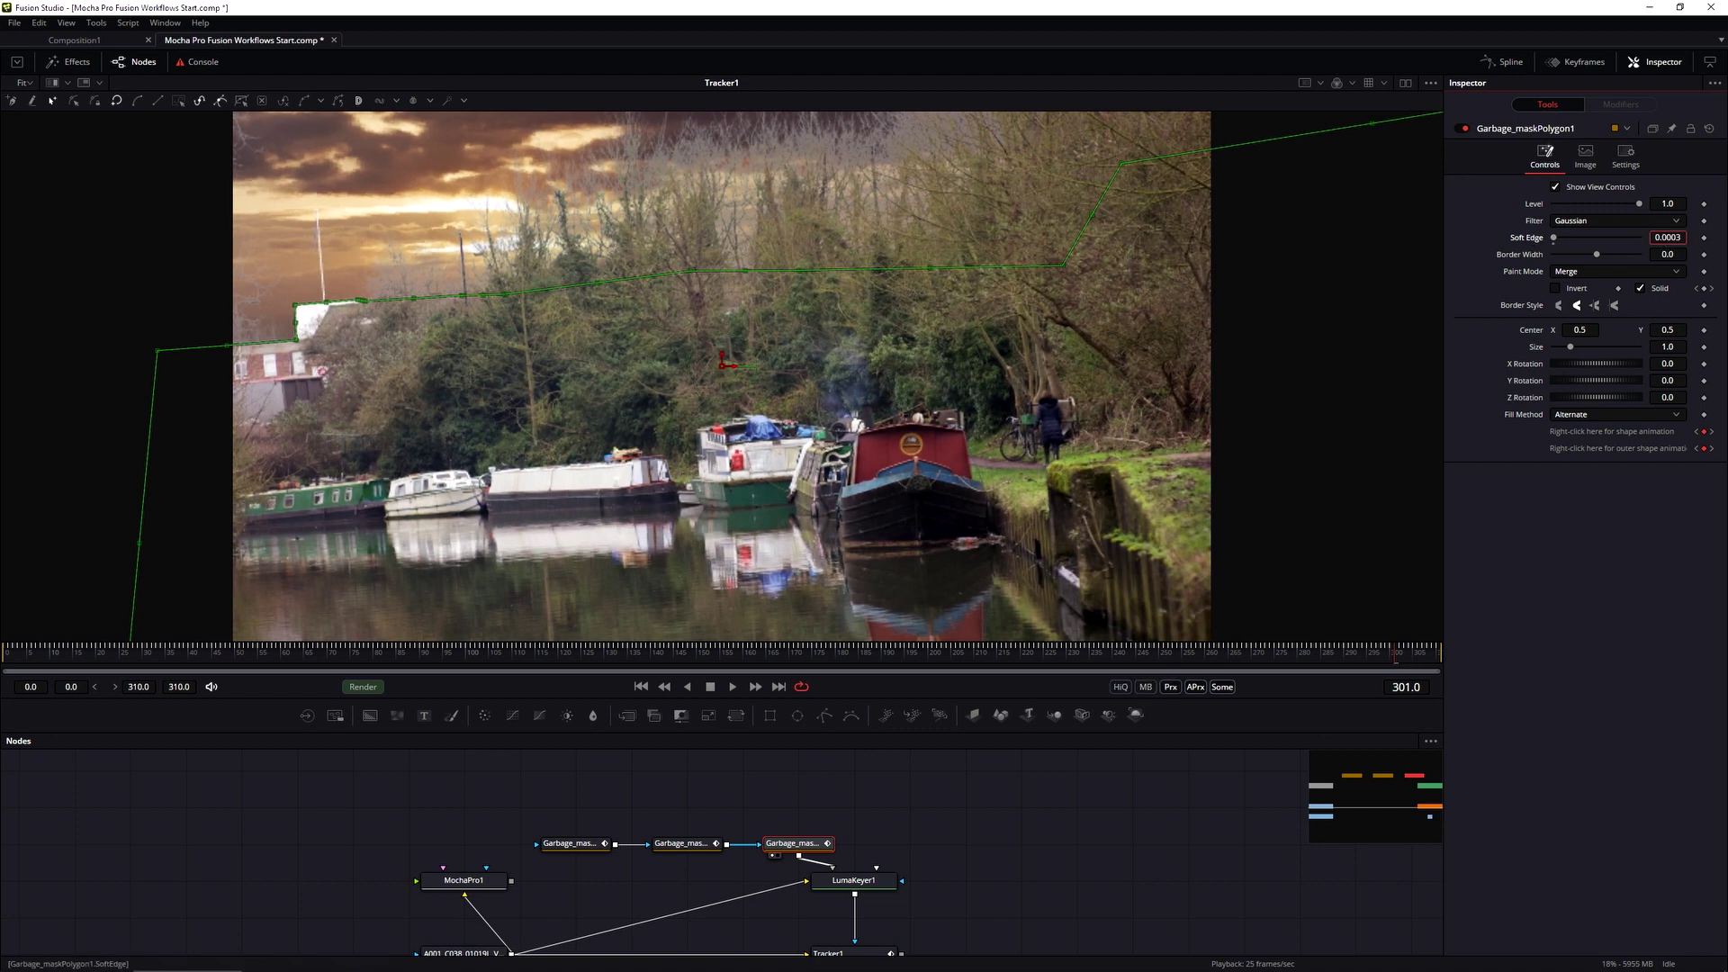
key(Return)
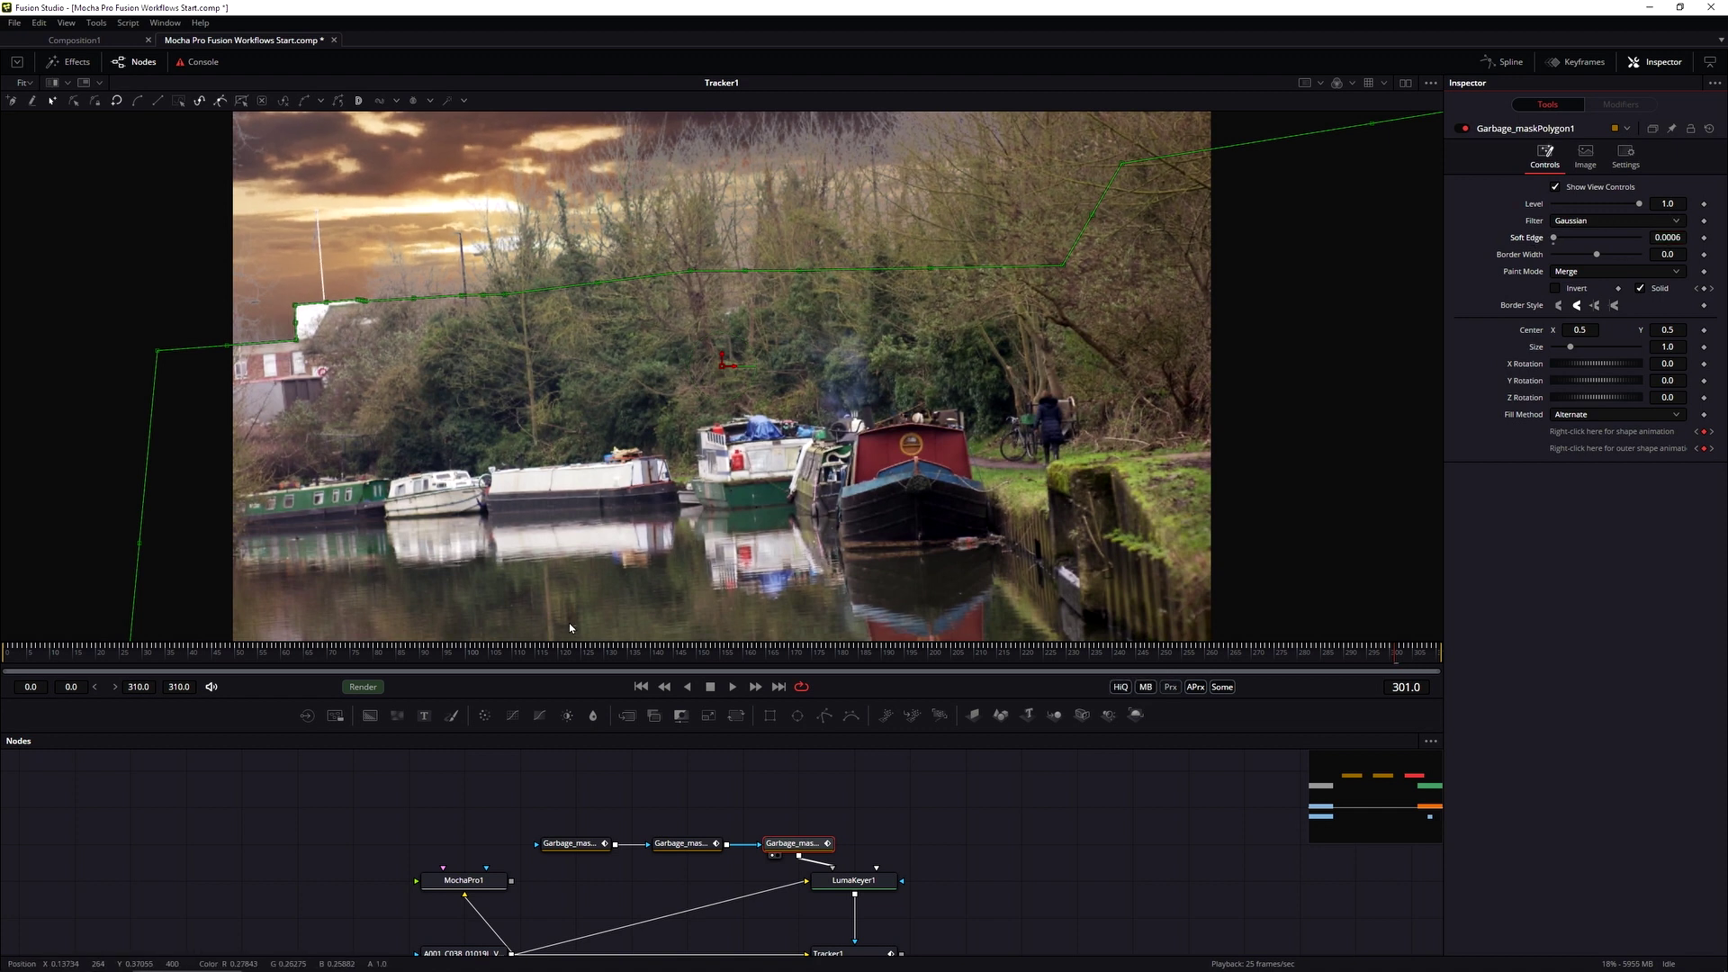
drag(1663, 238, 1670, 237)
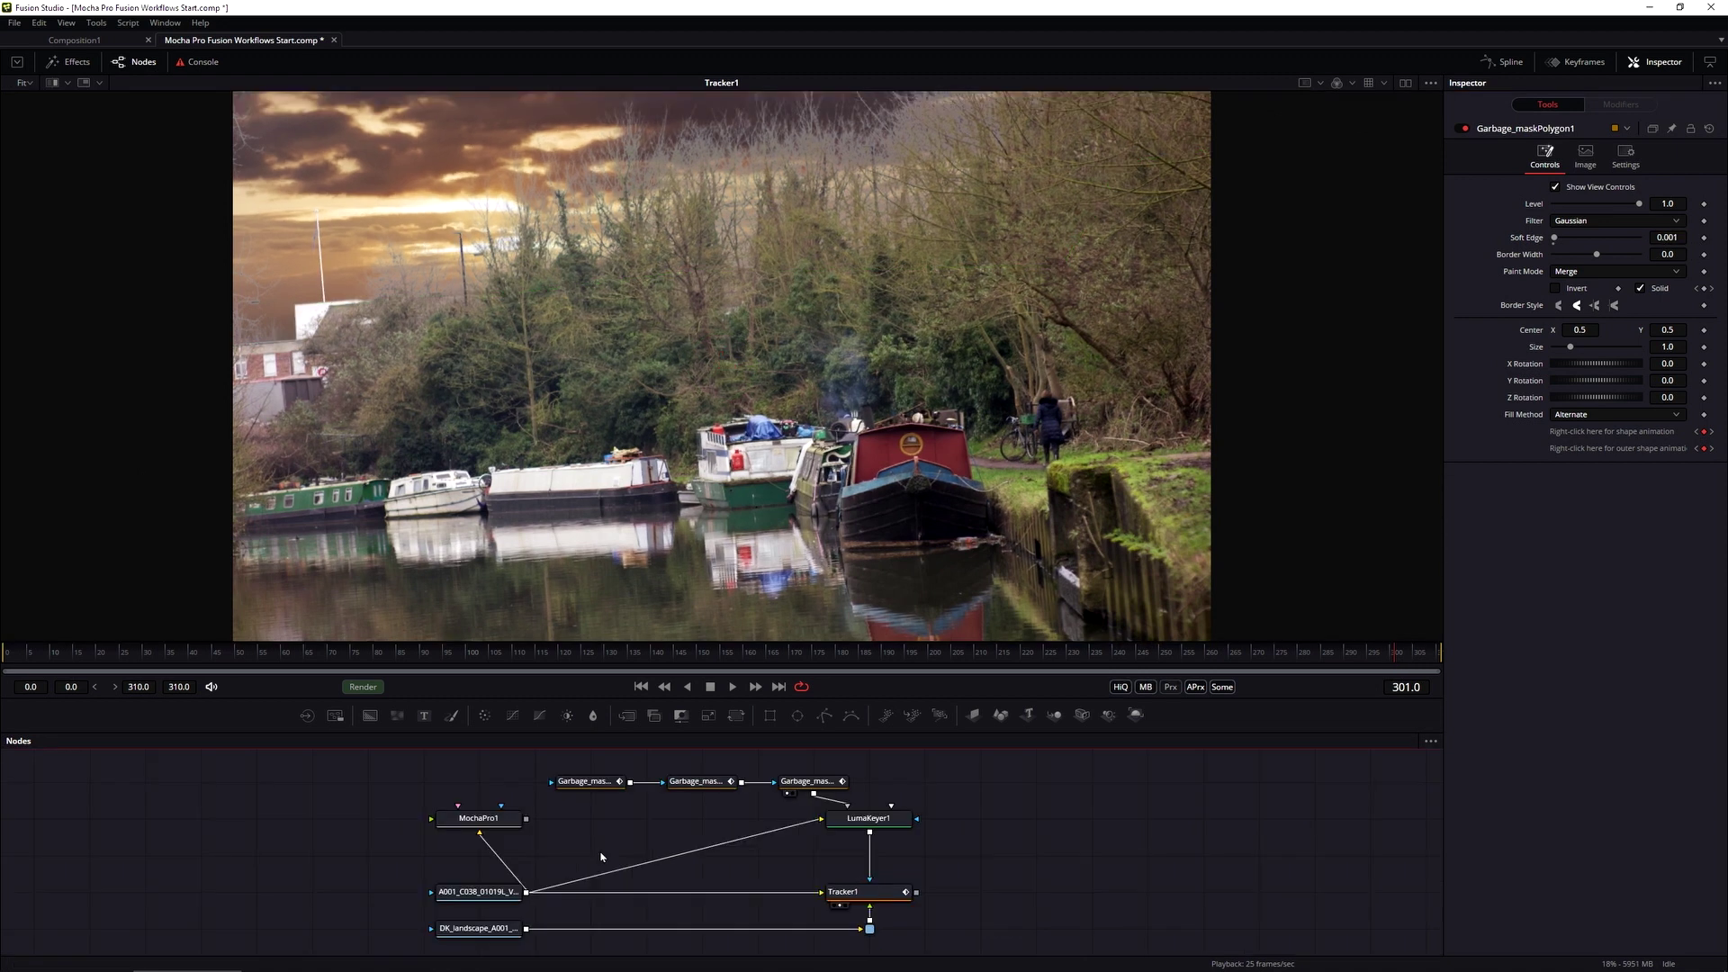